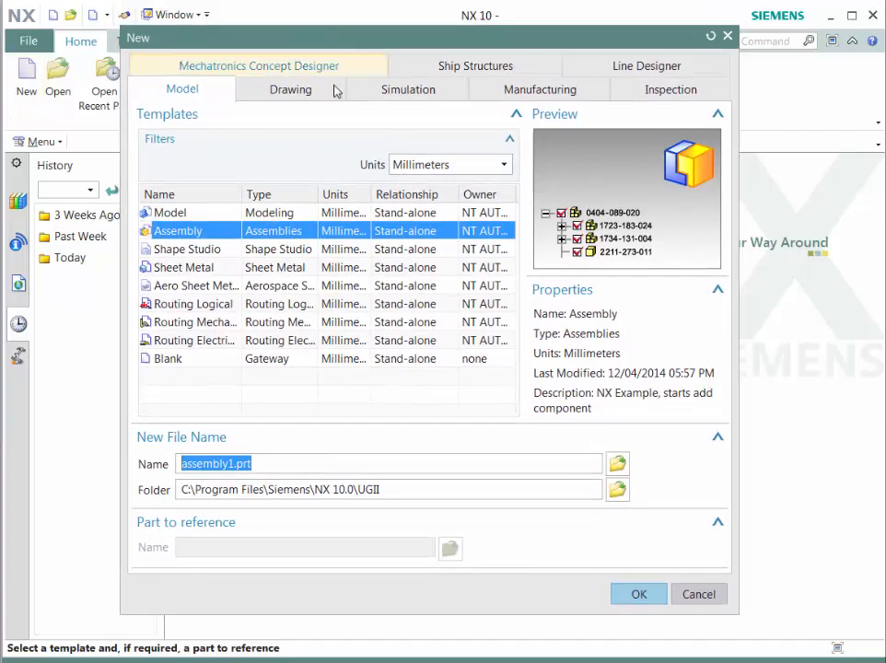
# Choose the A4 - Size drawing template in millimeters with the relationship set to Reference Existing Part
pyautogui.click(320, 93)
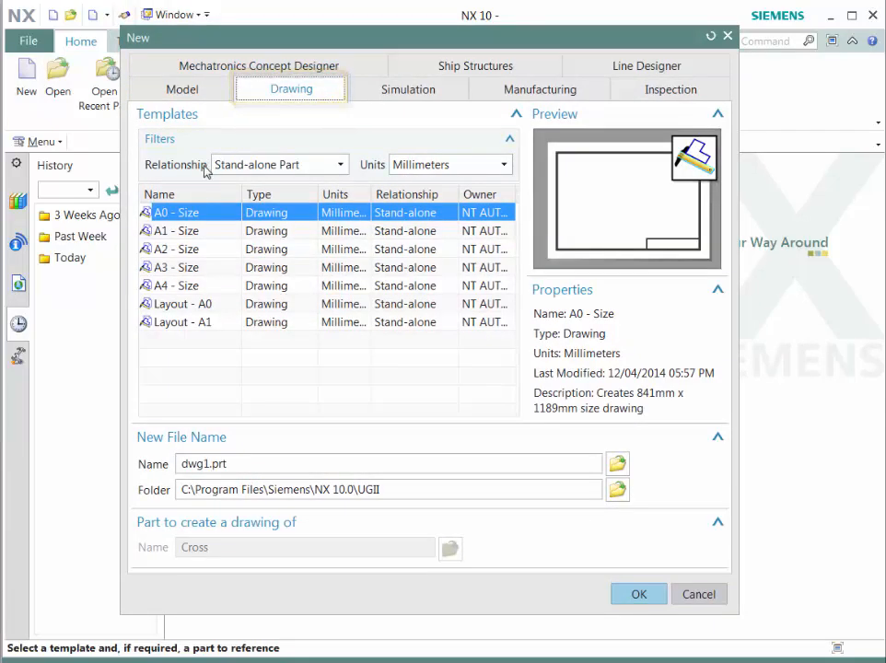
pyautogui.click(260, 166)
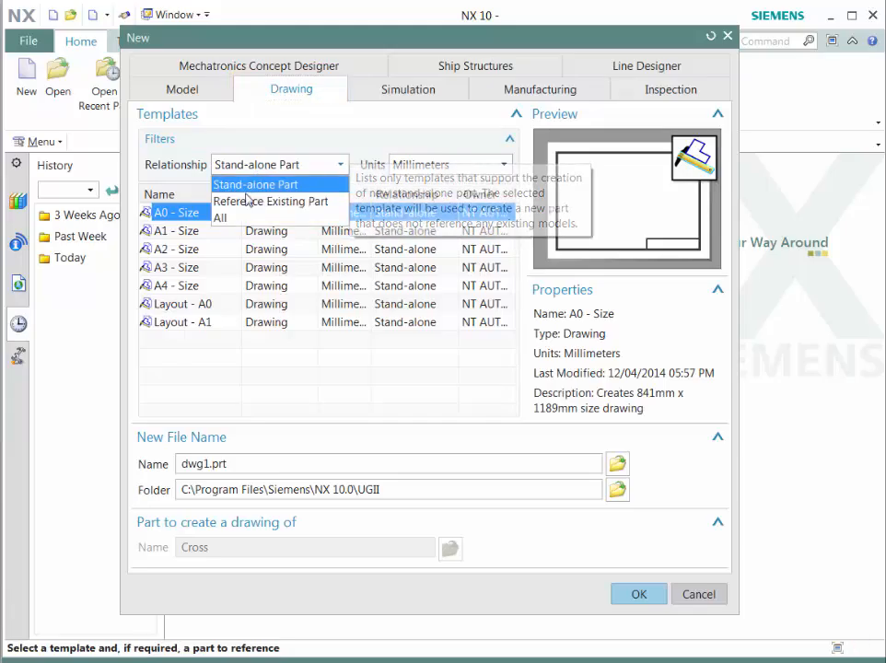
pyautogui.click(248, 201)
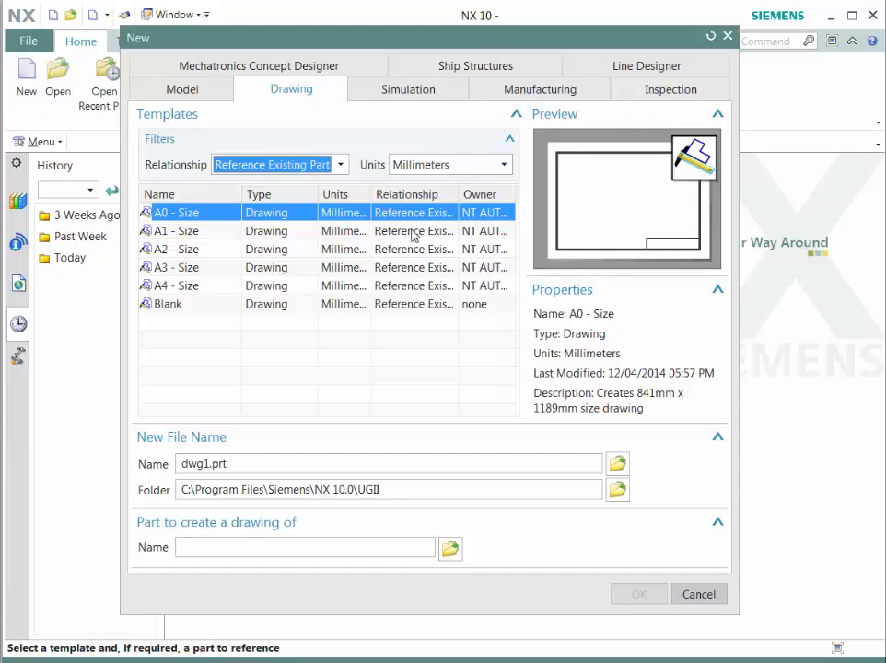
pyautogui.click(186, 286)
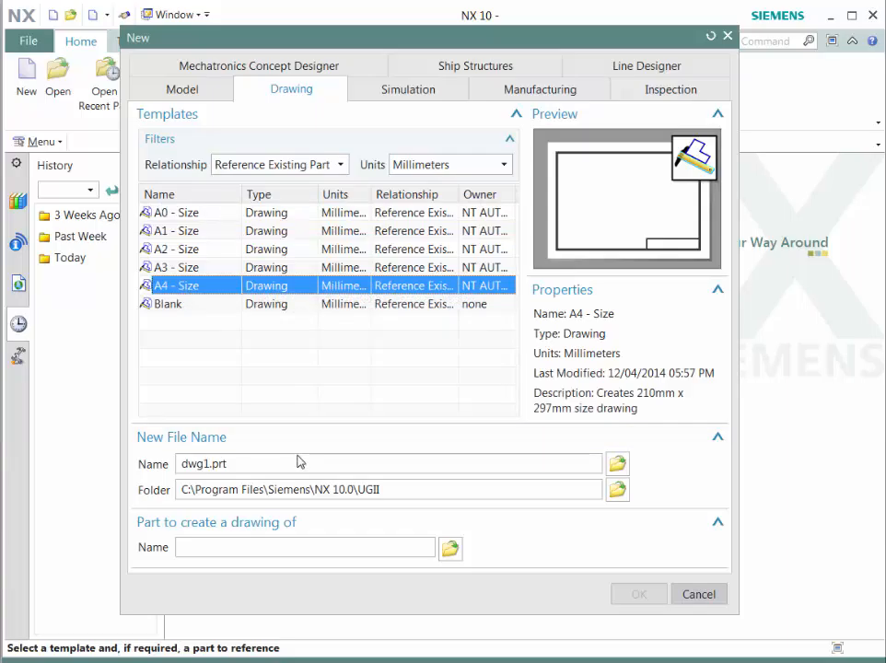
# Create the drawing with articulation rod.prt from the Lecture 11 folder as its master part, leaving the title block cells empty
pyautogui.click(449, 550)
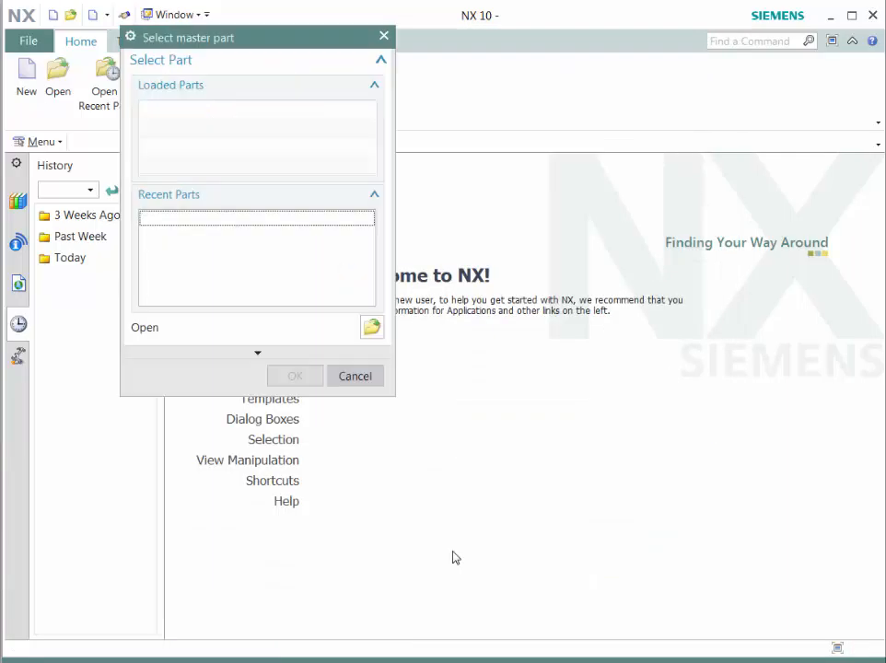
pyautogui.click(371, 327)
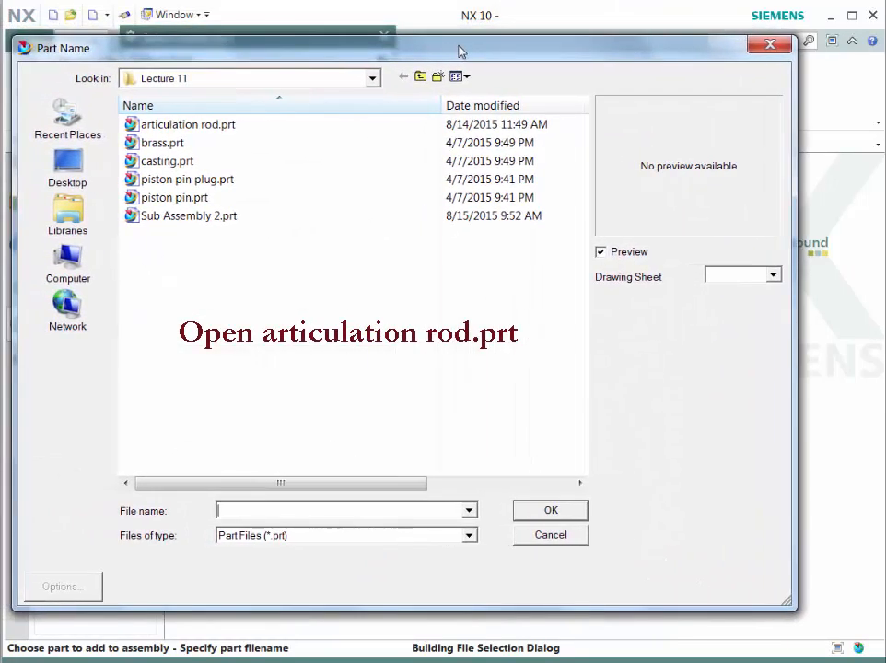
pyautogui.click(194, 128)
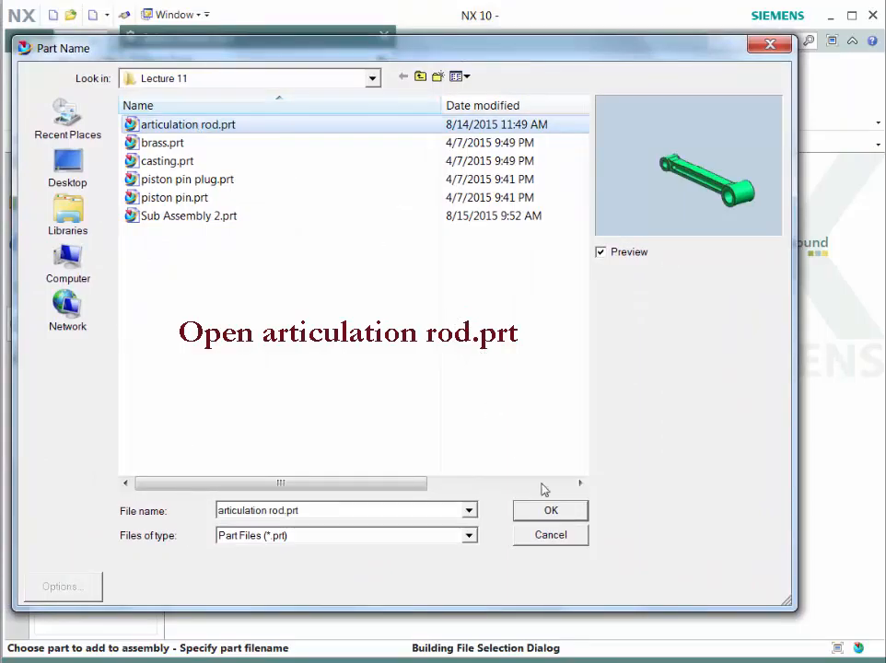
pyautogui.click(544, 512)
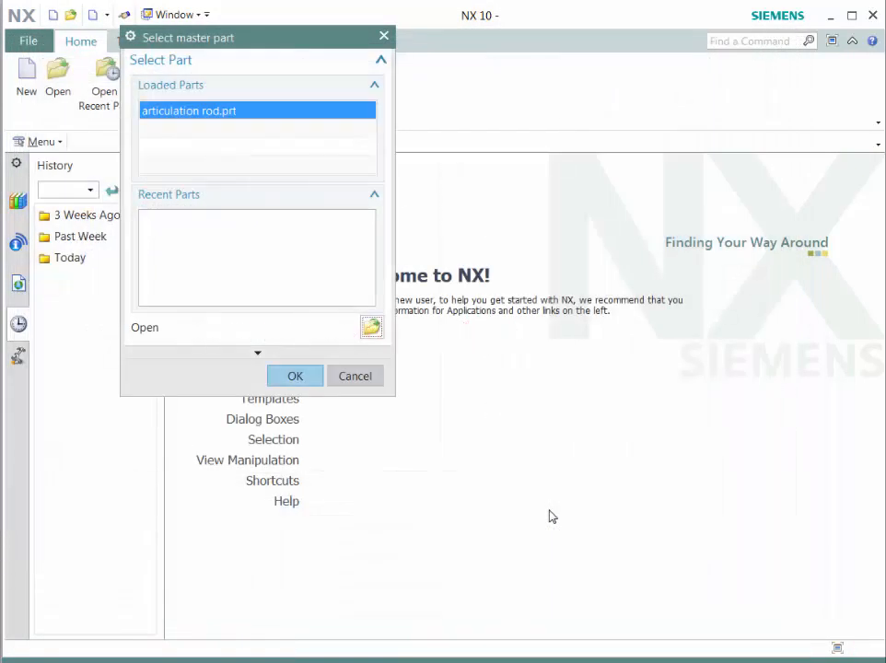
pyautogui.click(297, 375)
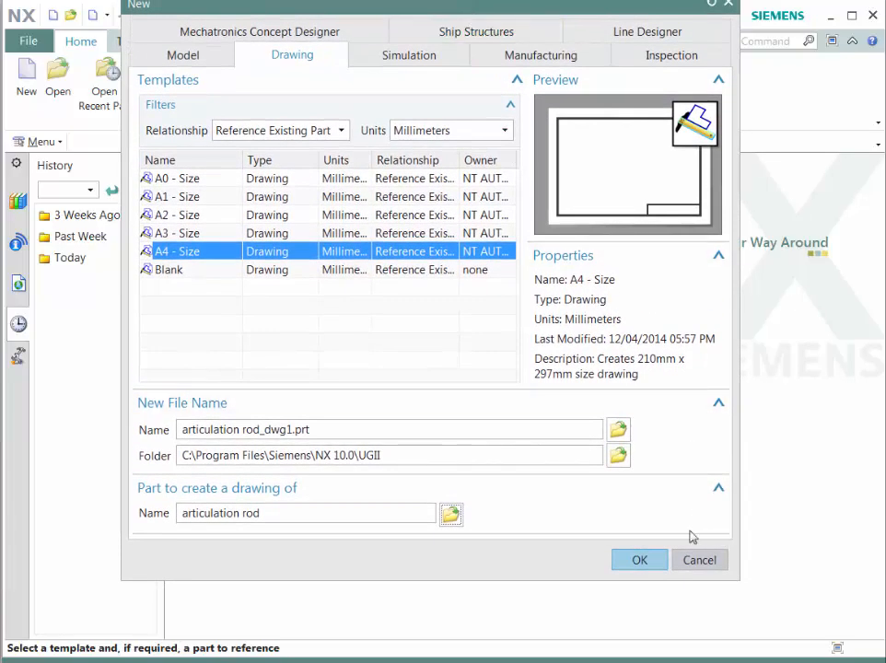
pyautogui.click(654, 563)
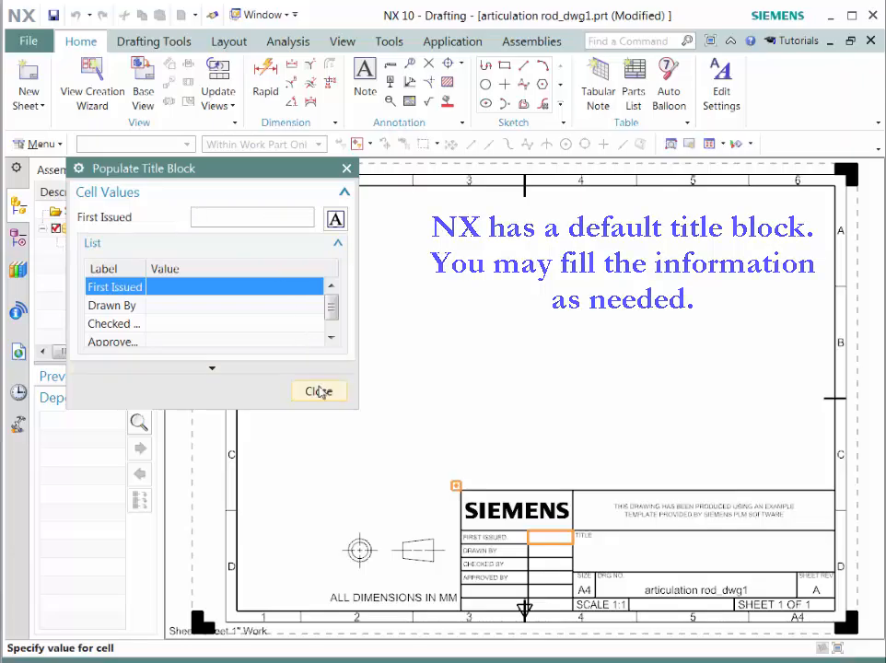
pyautogui.click(318, 390)
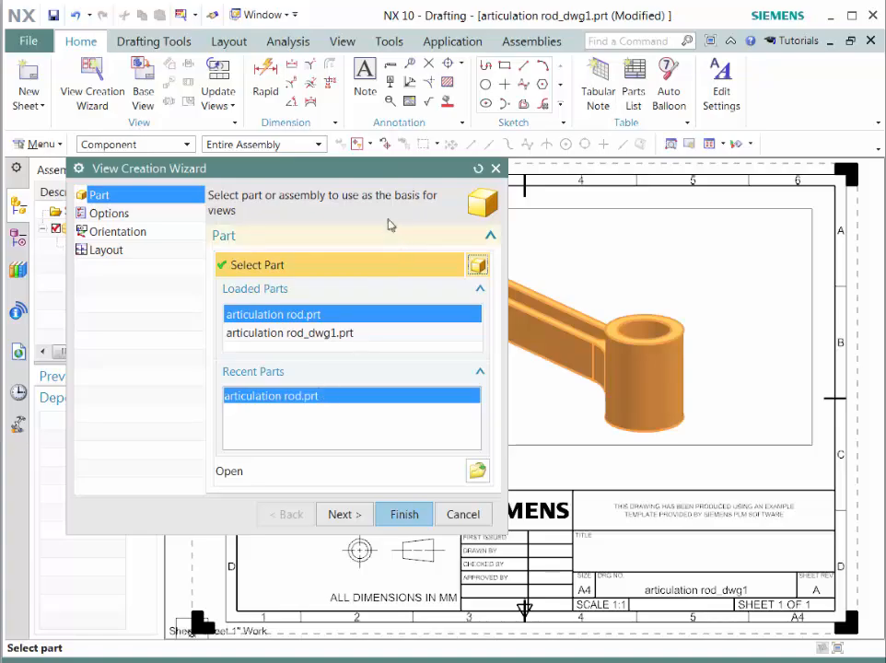
# Set the parent view orientation of articulation rod.prt to Front in the View Creation Wizard
pyautogui.moveTo(377, 180); pyautogui.dragTo(341, 200)
pyautogui.click(307, 542)
pyautogui.click(308, 542)
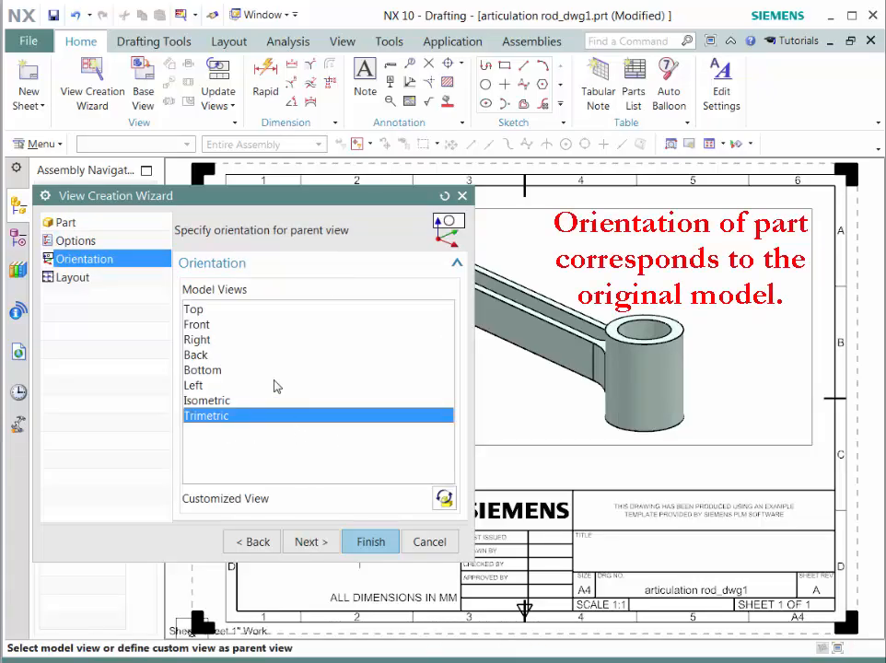
pyautogui.click(210, 326)
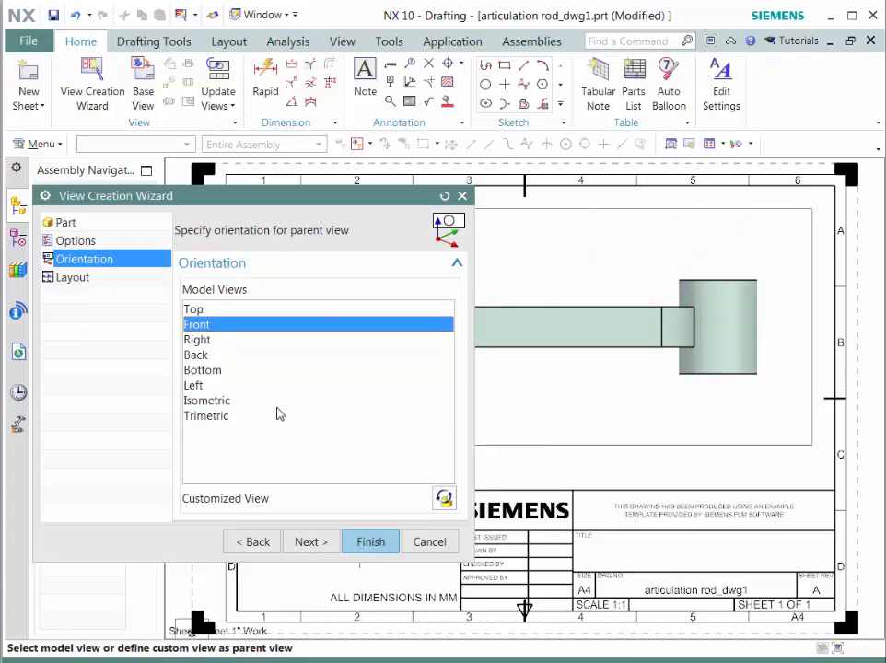
# Lay out the top, right and isometric views around the front parent view and generate them on the sheet
pyautogui.click(311, 542)
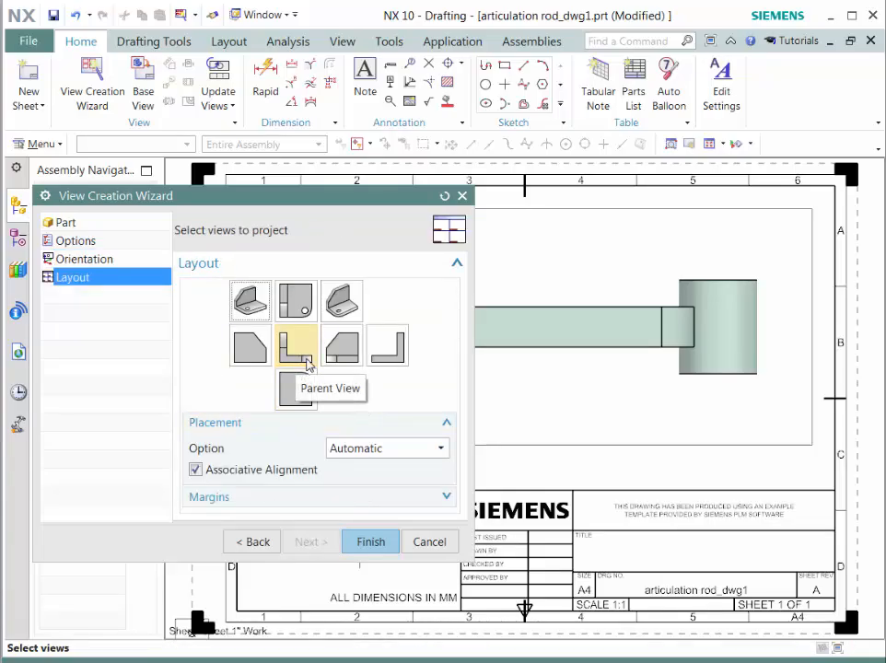
pyautogui.click(298, 299)
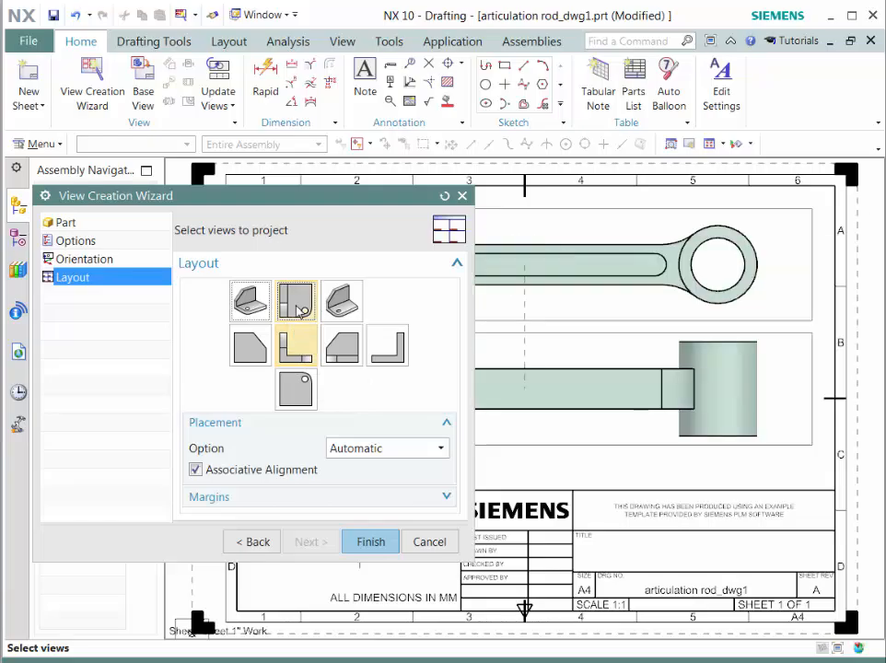
pyautogui.click(342, 348)
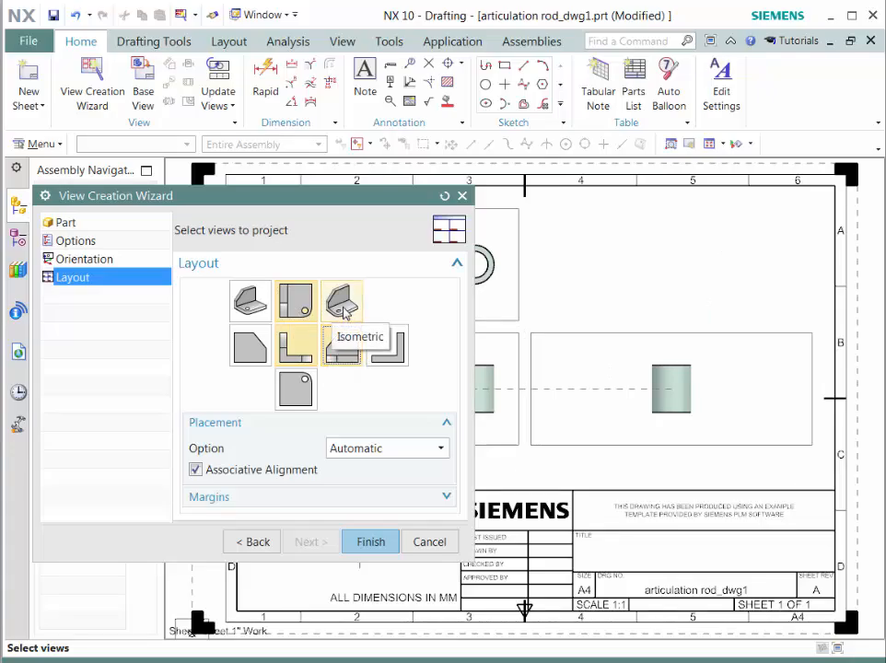
pyautogui.click(342, 302)
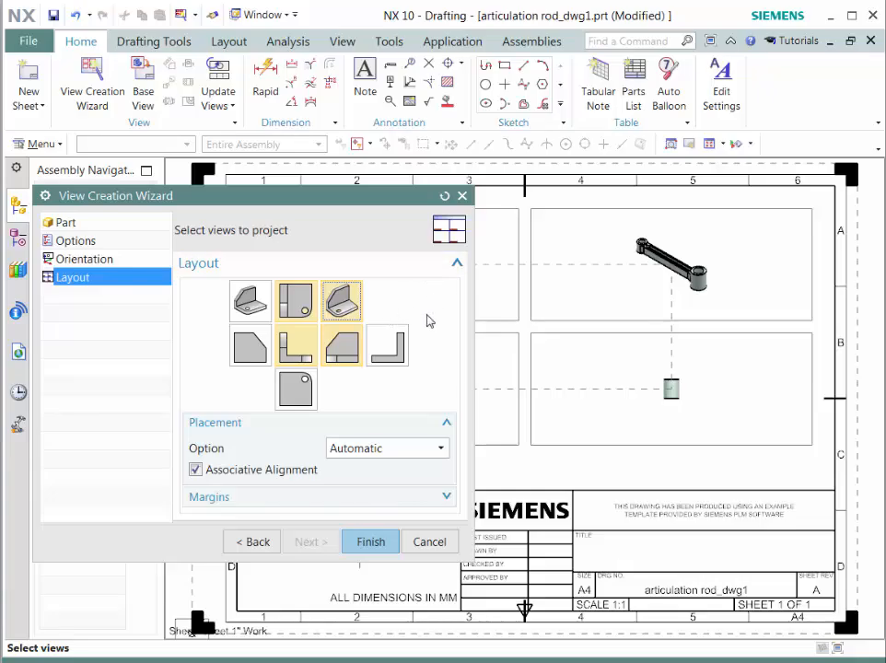
pyautogui.click(375, 541)
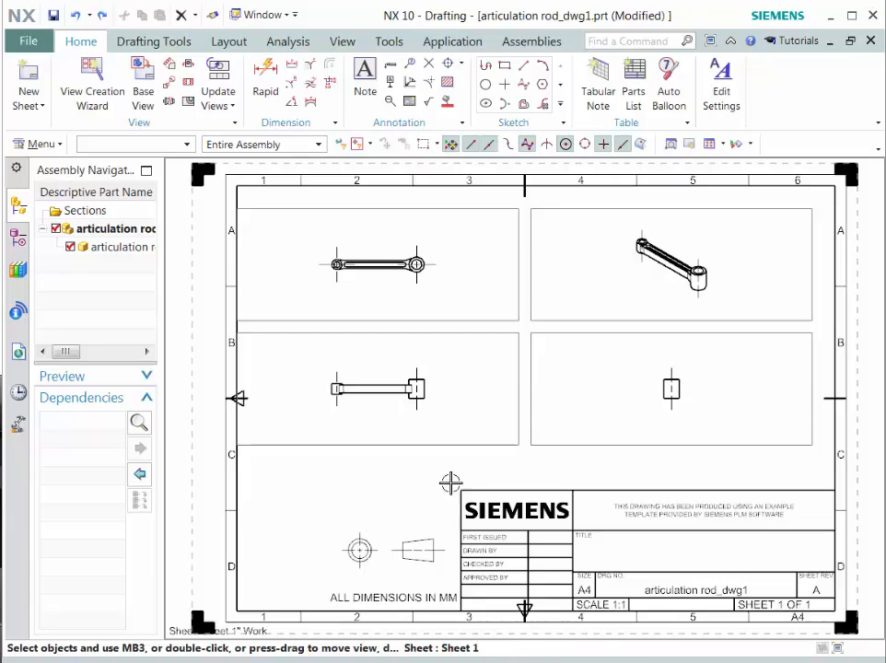
# Delete the right-side view and the isometric view from the sheet
pyautogui.press('Delete')
pyautogui.click(568, 442)
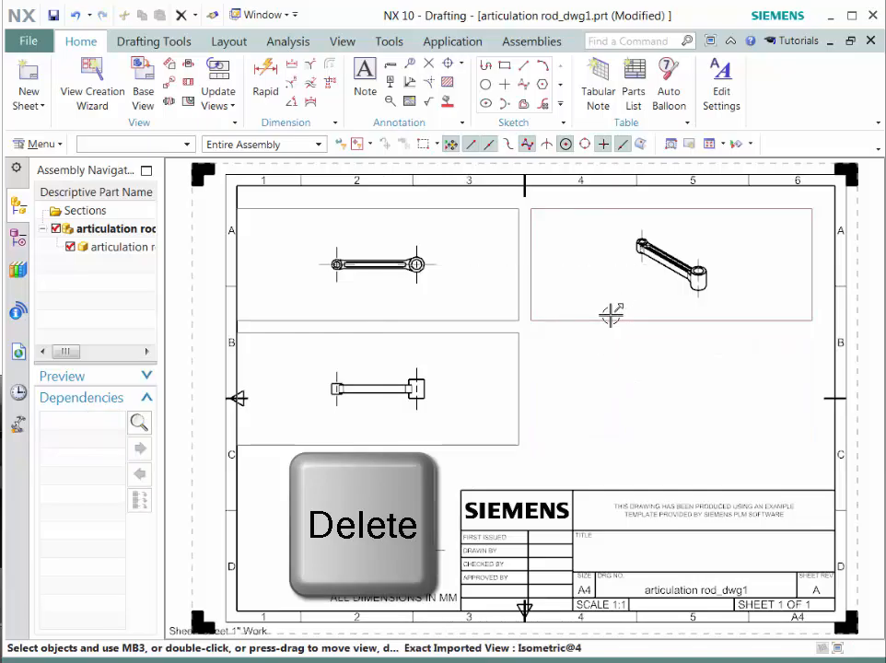
pyautogui.click(610, 313)
pyautogui.press('Delete')
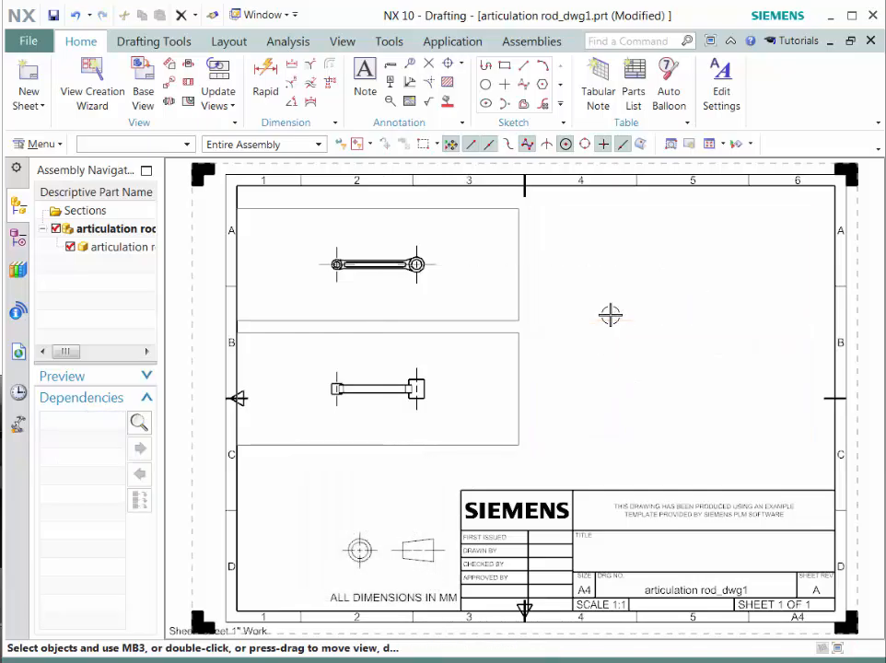
# Set the front view's scale to 1:2
pyautogui.click(518, 350)
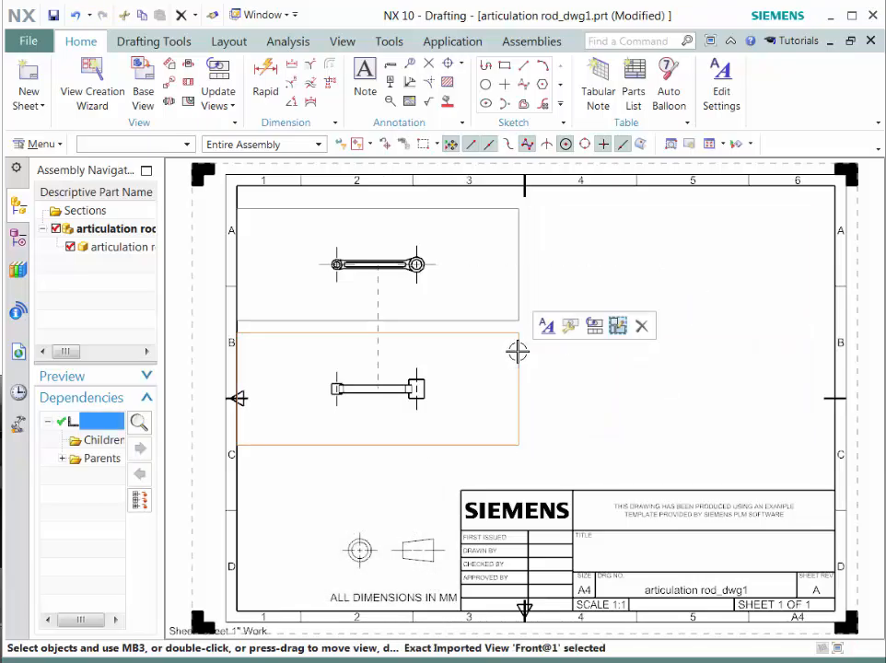
pyautogui.click(142, 92)
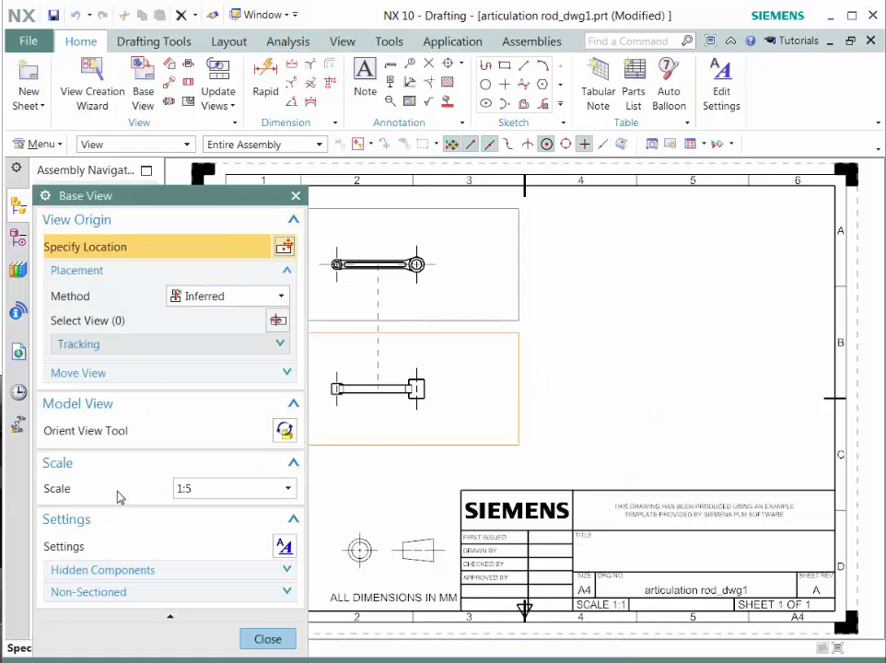
pyautogui.click(225, 498)
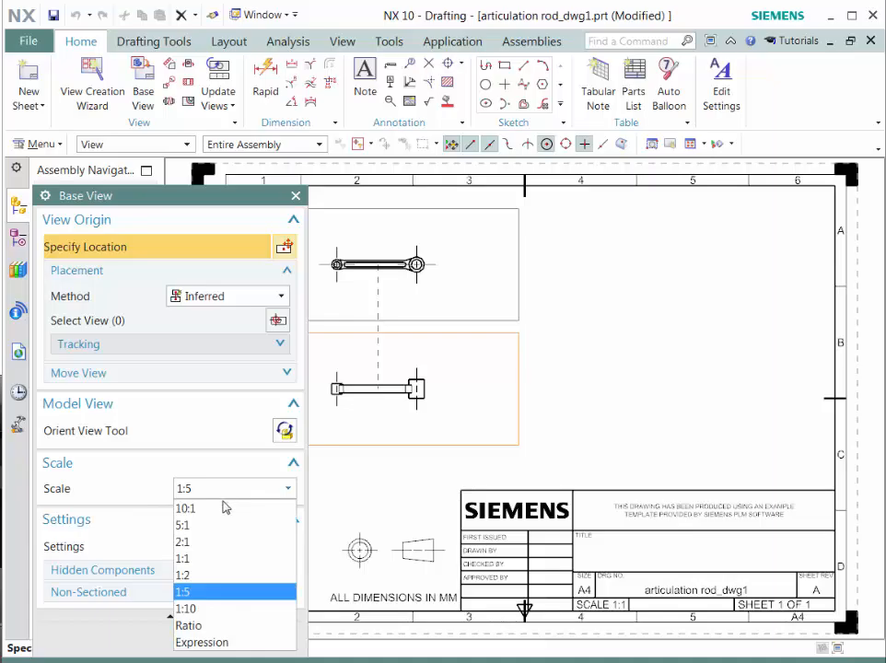
pyautogui.click(198, 575)
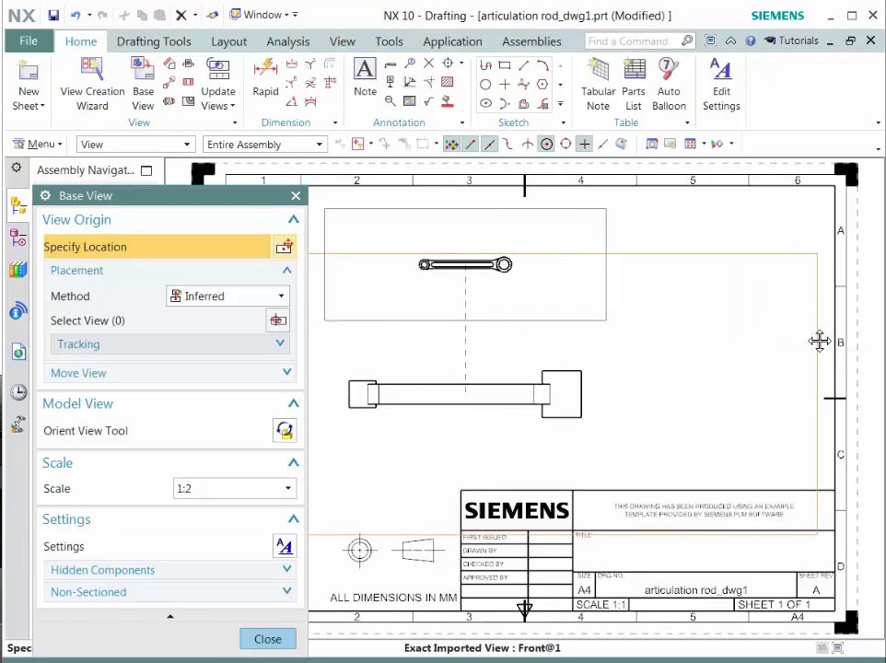
pyautogui.click(254, 637)
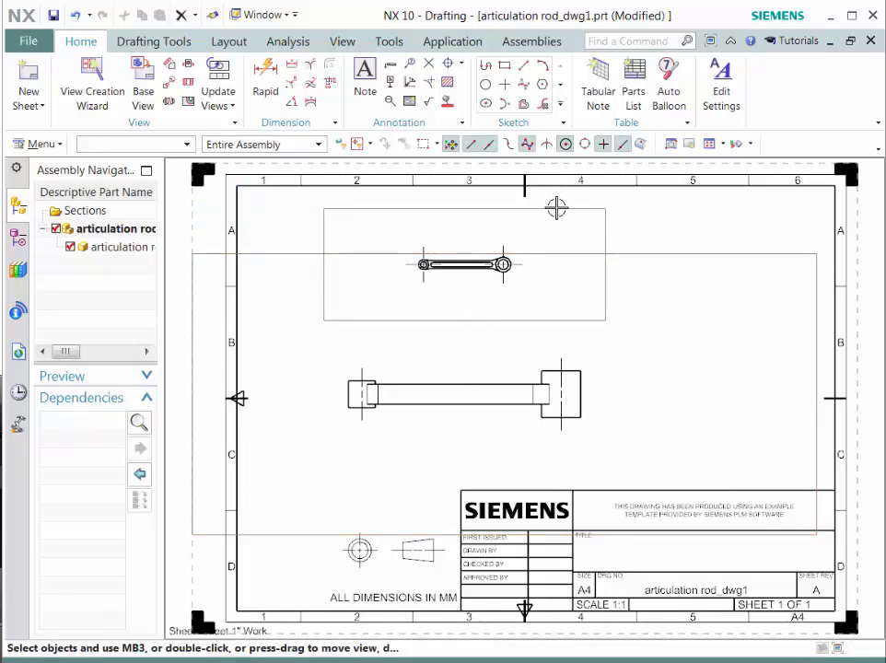
# Edit the top view to use a 1:2 scale, matching the front view
pyautogui.click(555, 208)
pyautogui.rightClick(556, 208)
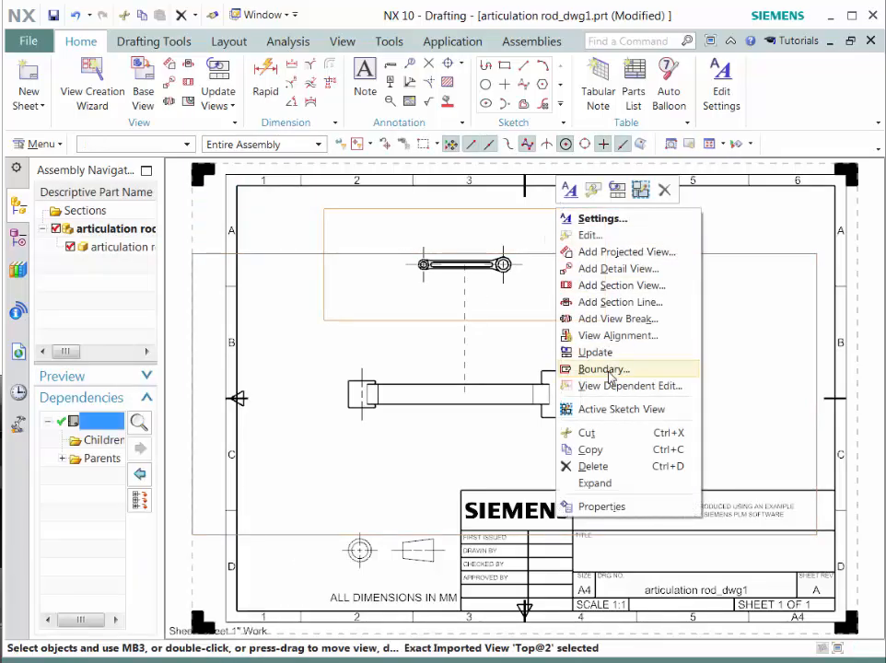
pyautogui.click(594, 236)
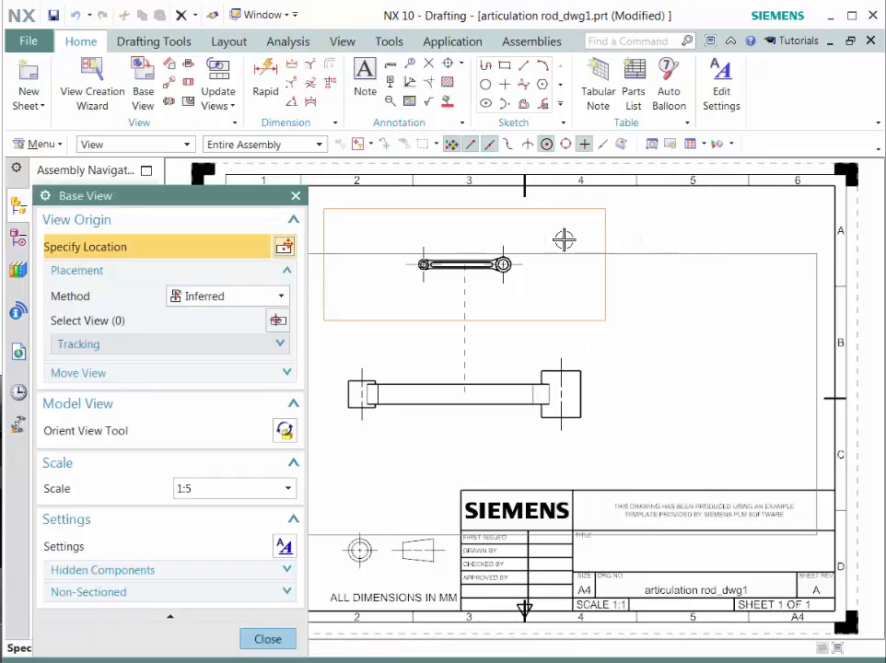
pyautogui.click(237, 489)
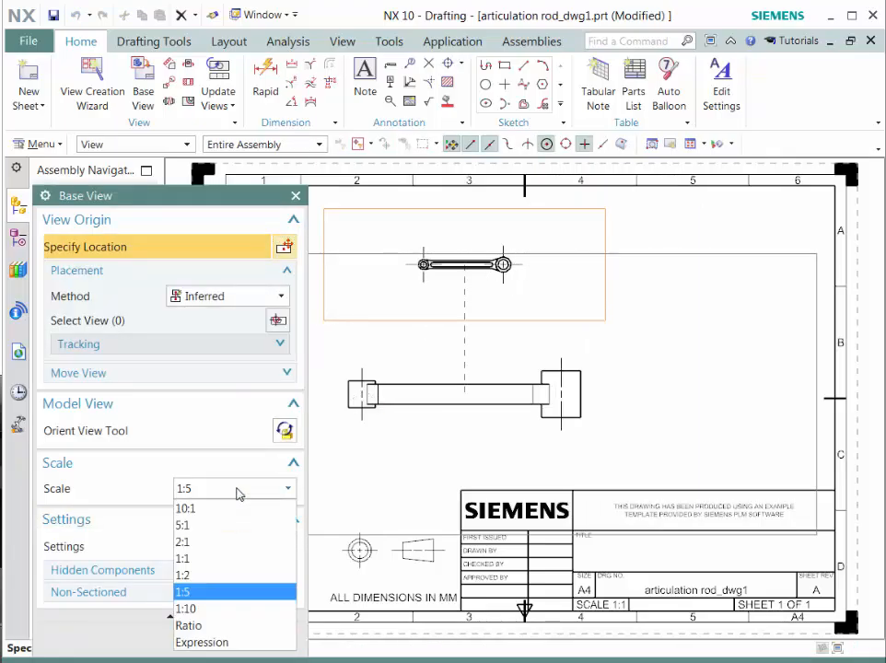
pyautogui.click(198, 576)
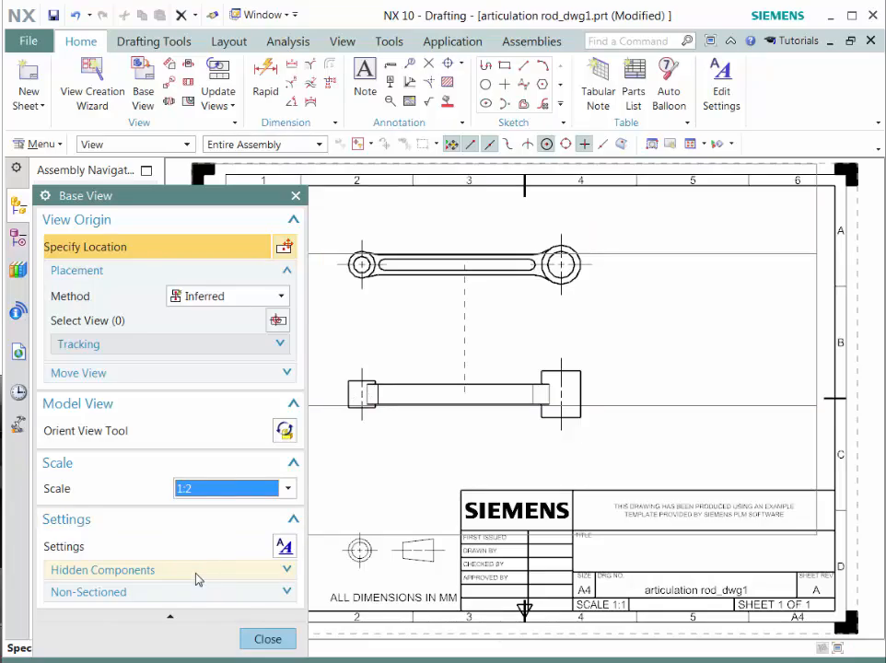
pyautogui.click(267, 639)
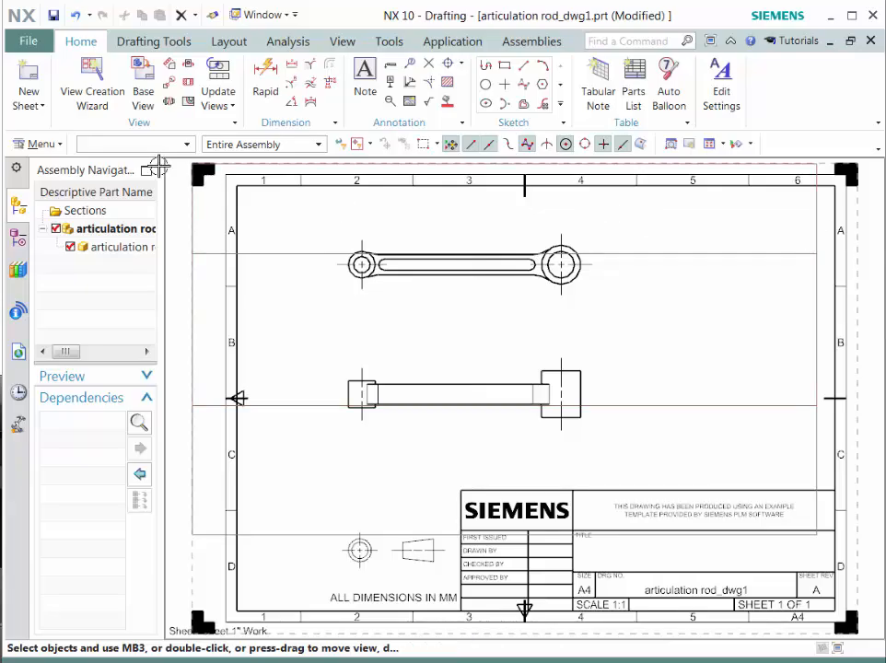
# Turn off the display of view borders in the Drafting Preferences
pyautogui.click(47, 145)
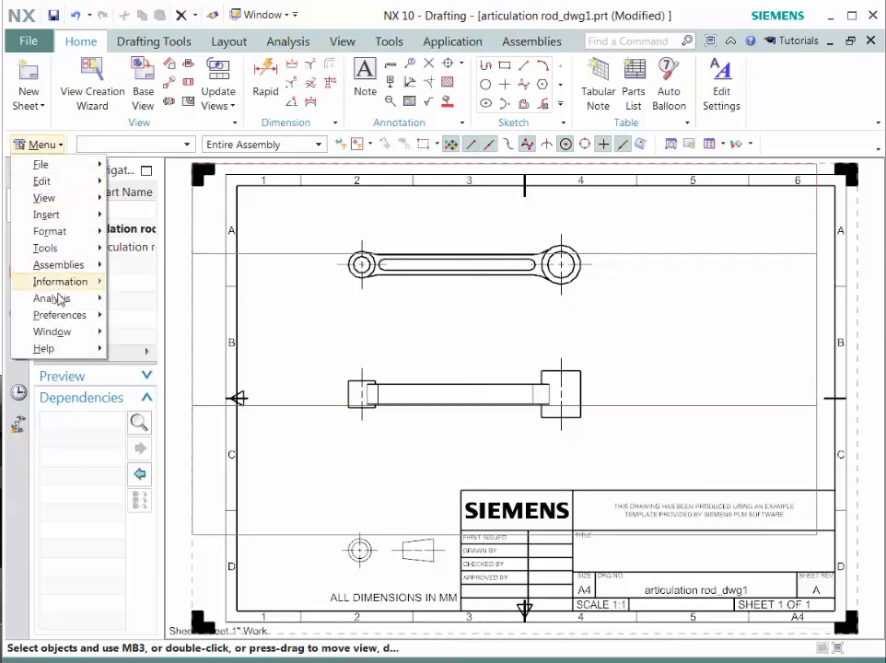
pyautogui.moveTo(58, 319)
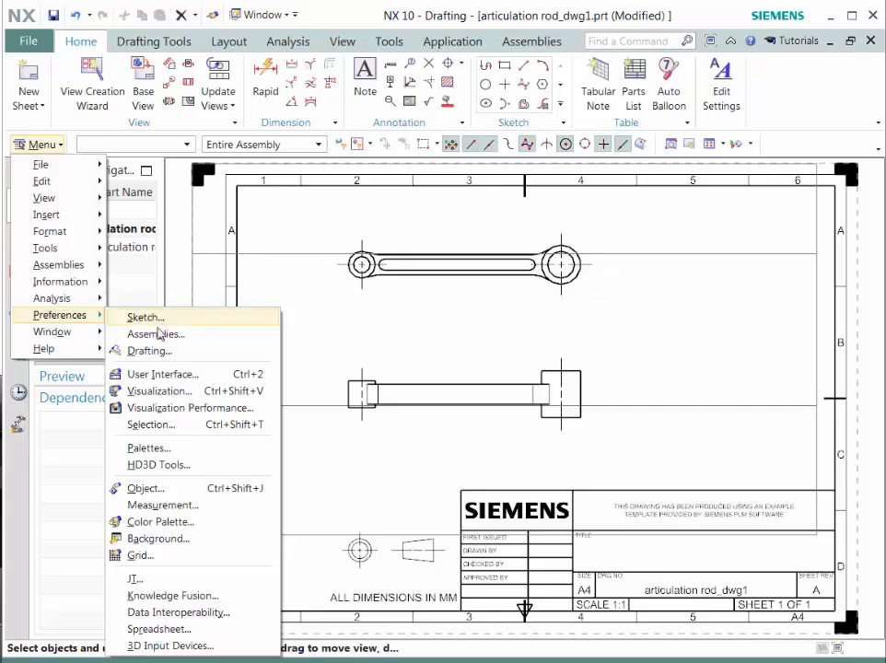
pyautogui.click(144, 354)
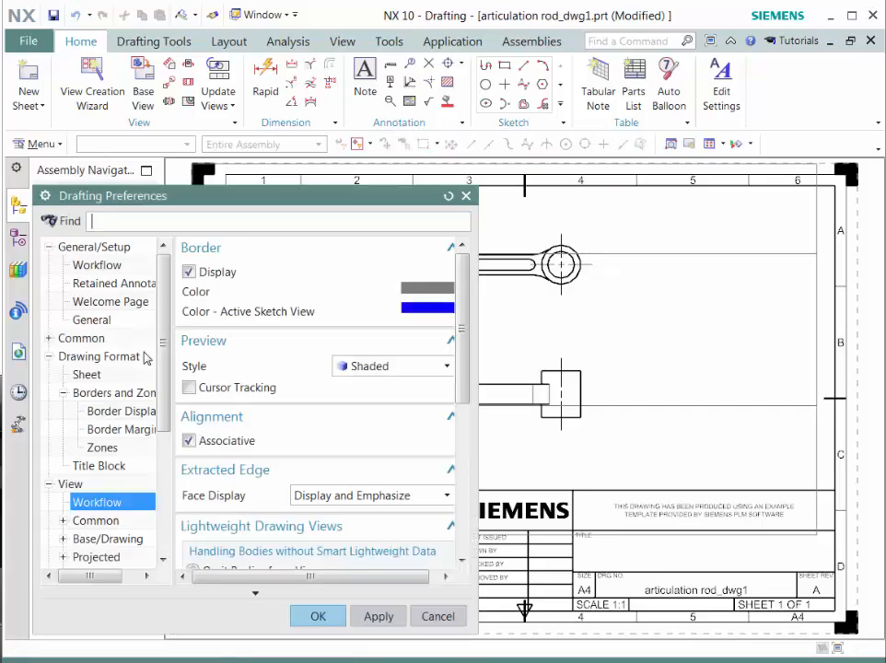
pyautogui.click(204, 275)
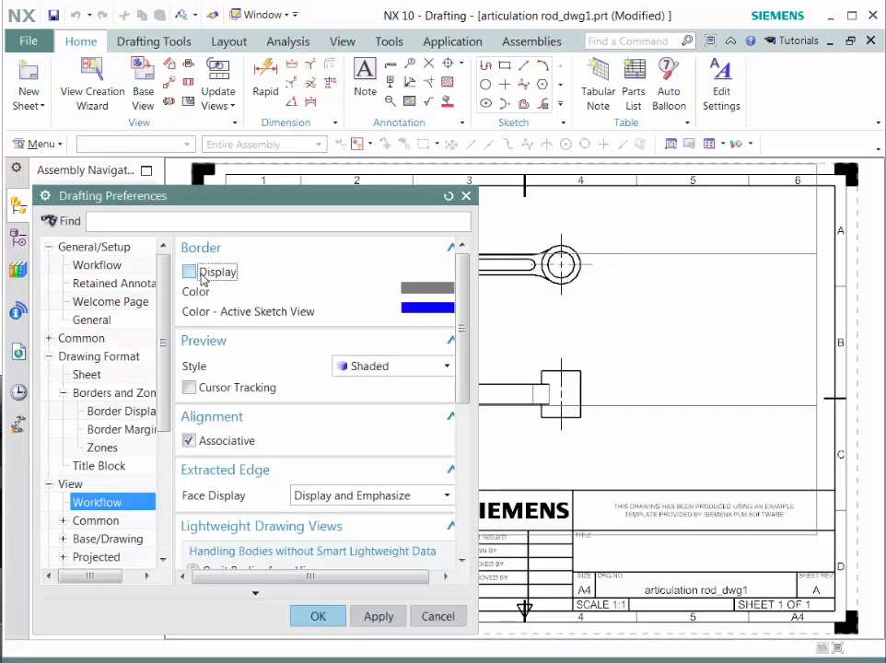
pyautogui.click(319, 617)
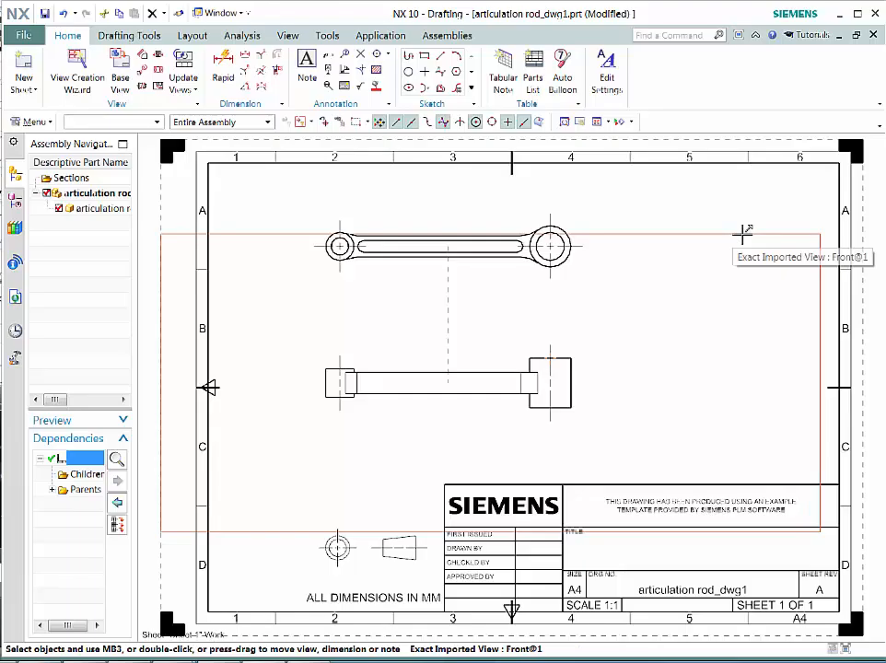
# In the front view's settings, change the hidden lines from invisible to the short-dashed line style
pyautogui.rightClick(741, 231)
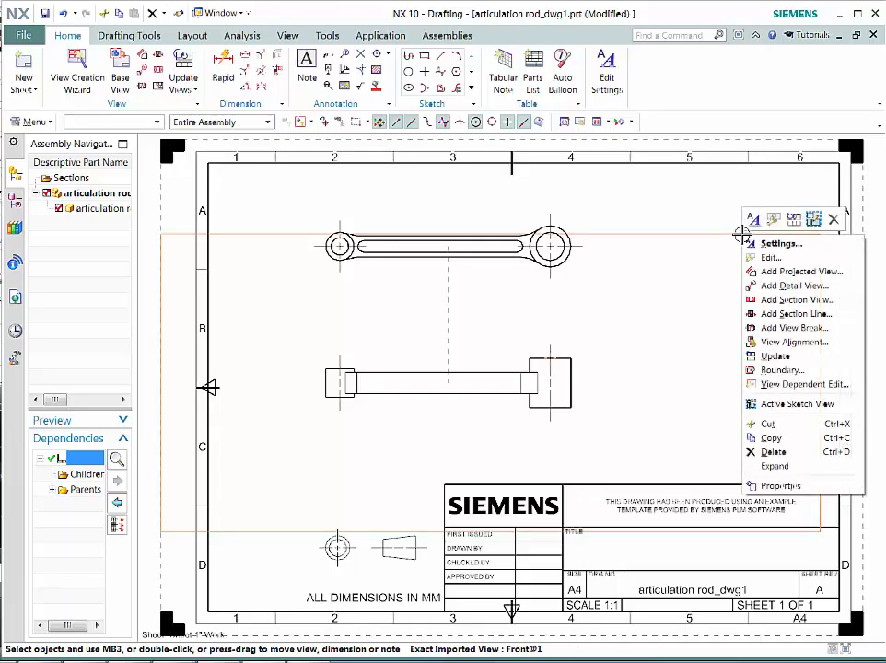
pyautogui.click(784, 245)
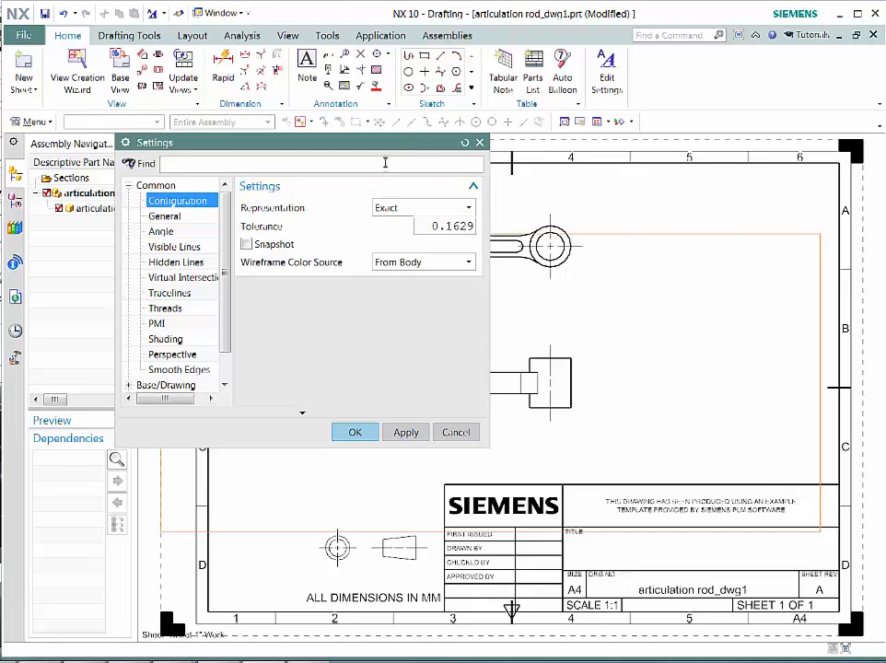
pyautogui.moveTo(378, 149); pyautogui.dragTo(344, 243)
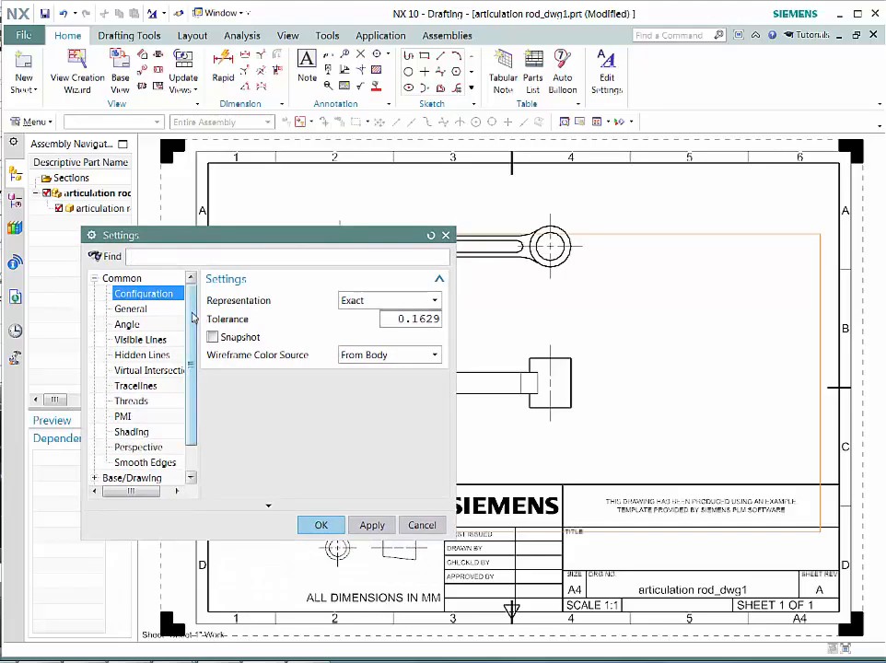
pyautogui.scroll(-1, 193, 357)
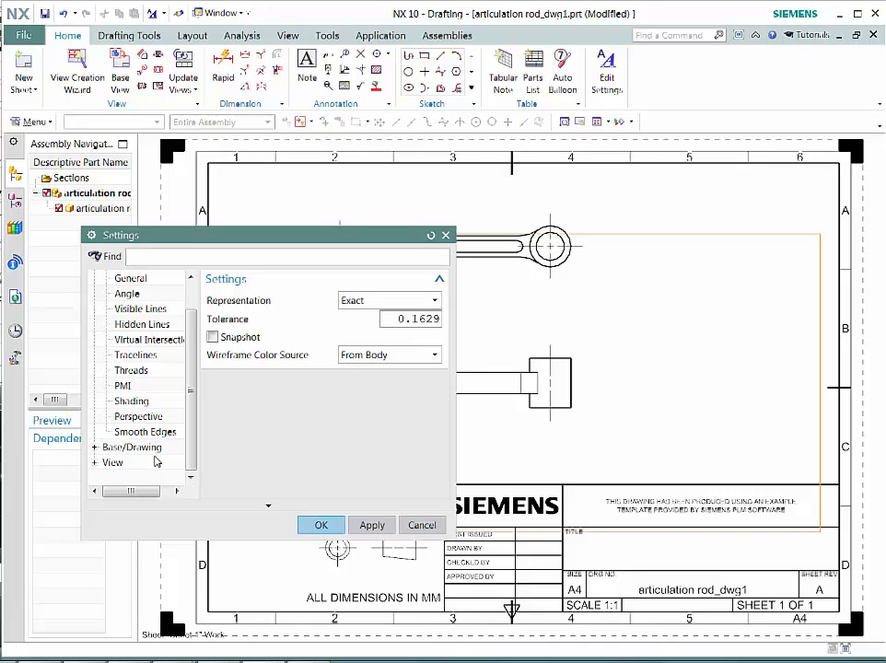
pyautogui.click(144, 313)
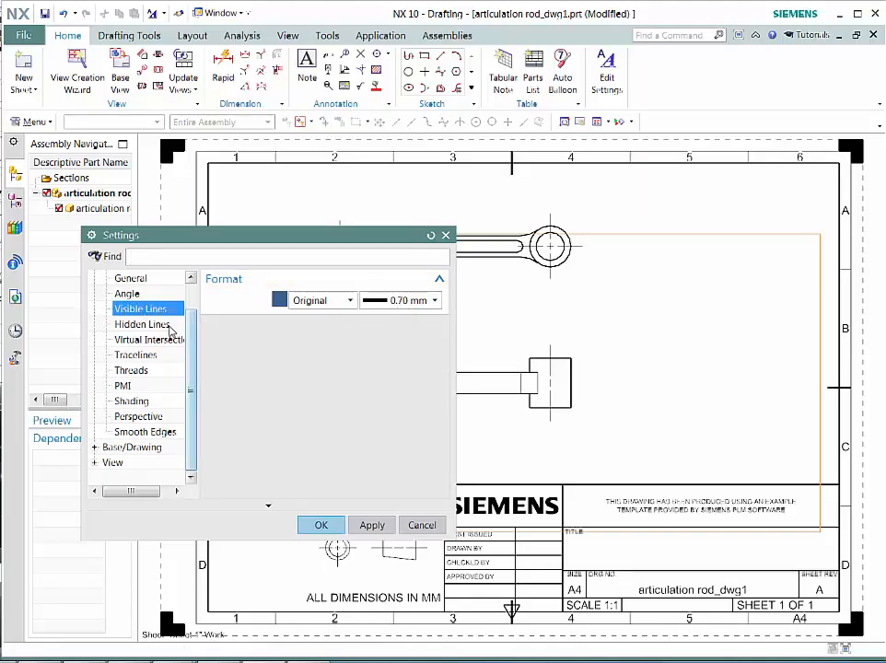
pyautogui.click(164, 326)
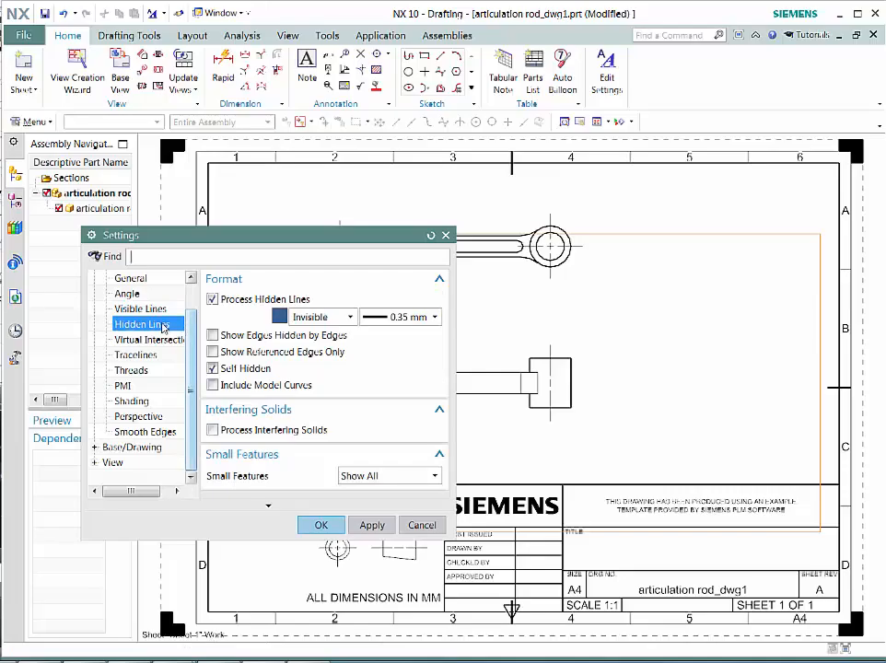
pyautogui.click(345, 324)
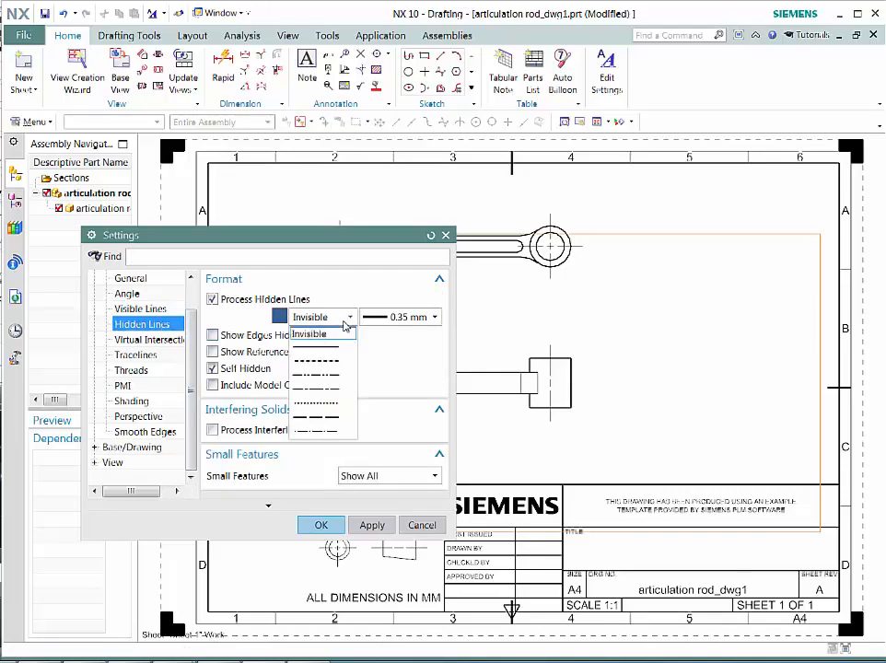
pyautogui.click(319, 362)
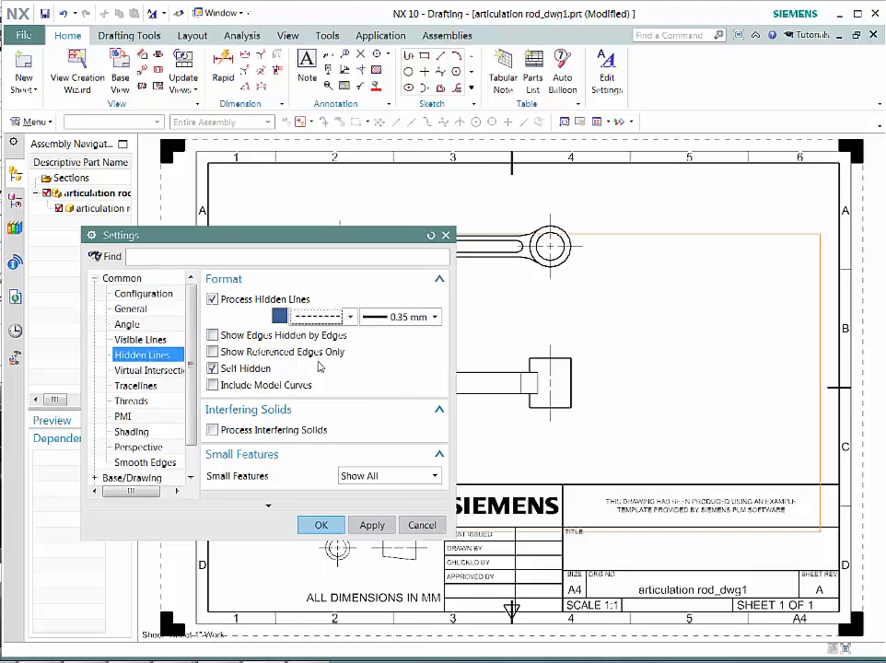
# Set the front view's hidden line width to 0.25 mm and apply the view settings
pyautogui.click(398, 320)
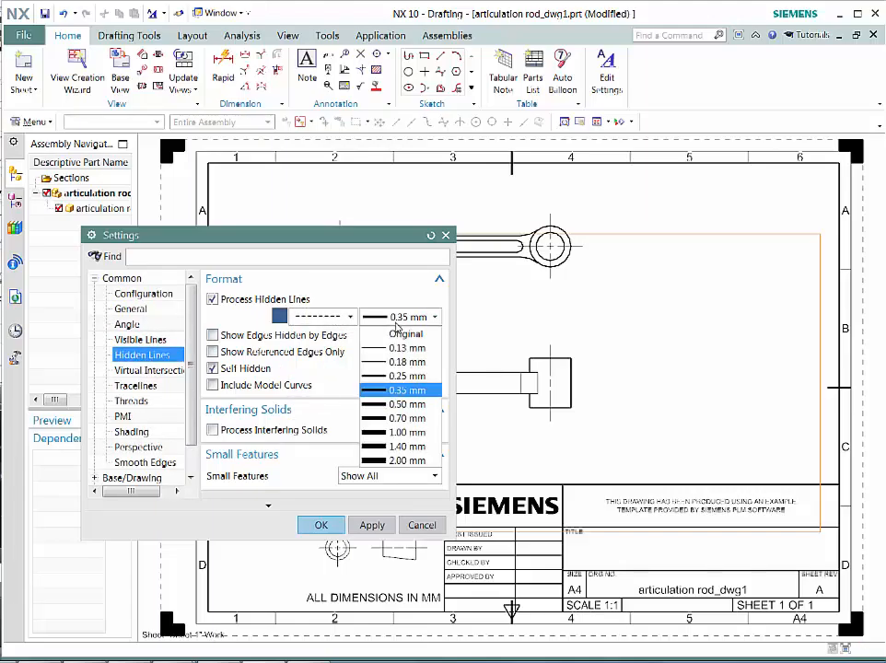
pyautogui.click(396, 376)
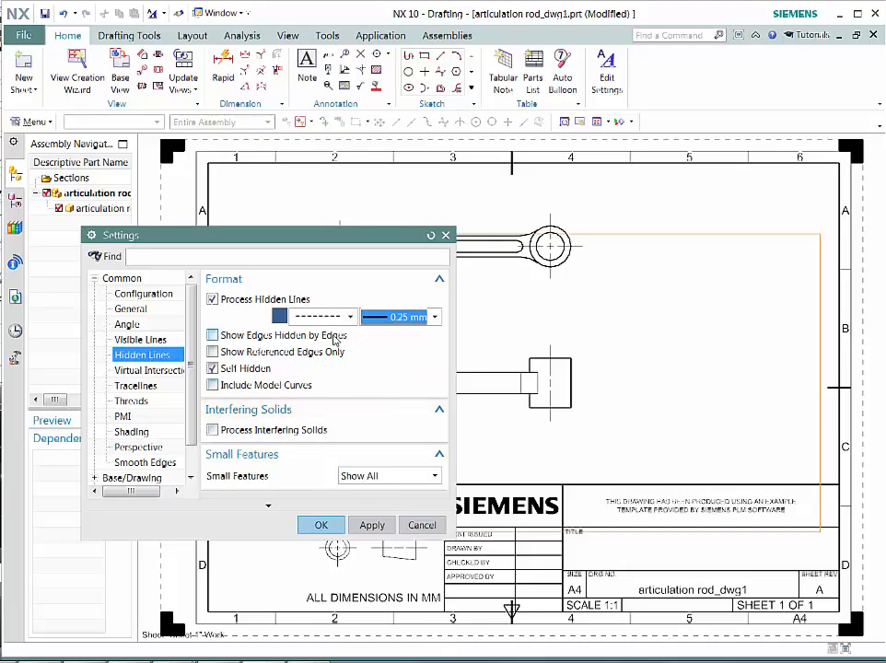
pyautogui.click(370, 524)
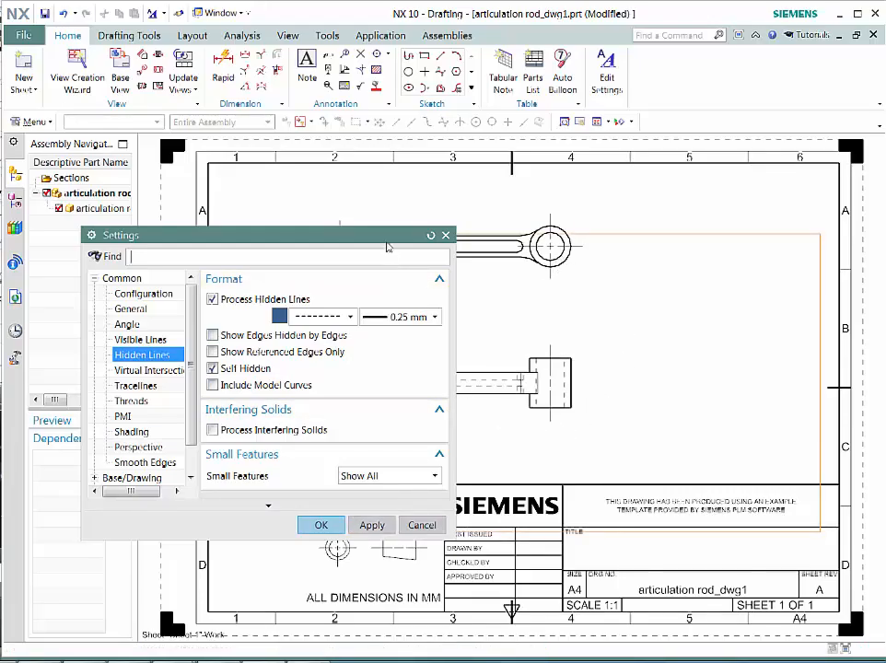
pyautogui.moveTo(424, 238)
pyautogui.mouseDown()
pyautogui.moveTo(391, 370)
pyautogui.moveTo(350, 341)
pyautogui.moveTo(360, 309)
pyautogui.moveTo(320, 304)
pyautogui.mouseUp()
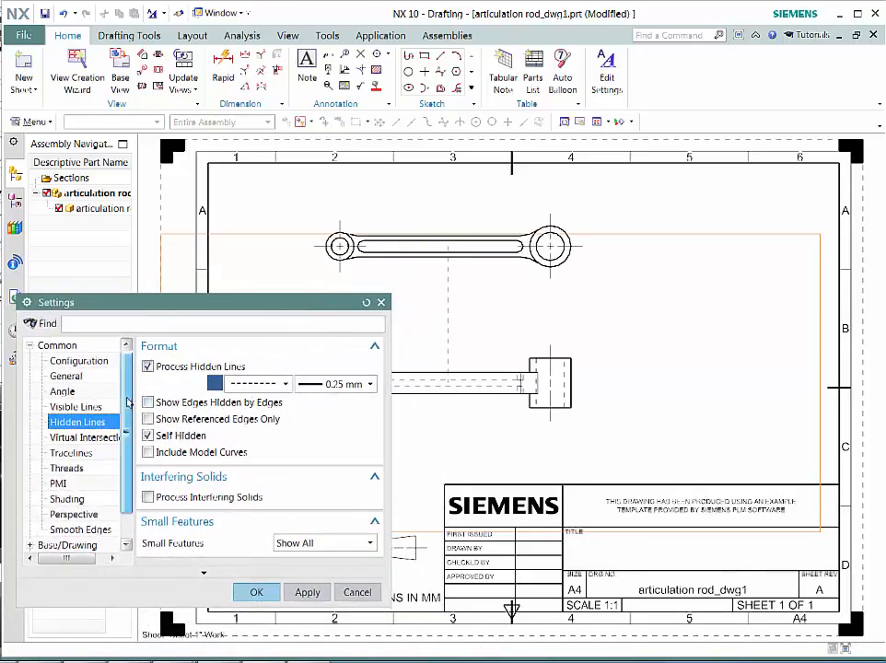
pyautogui.scroll(-1, 90, 419)
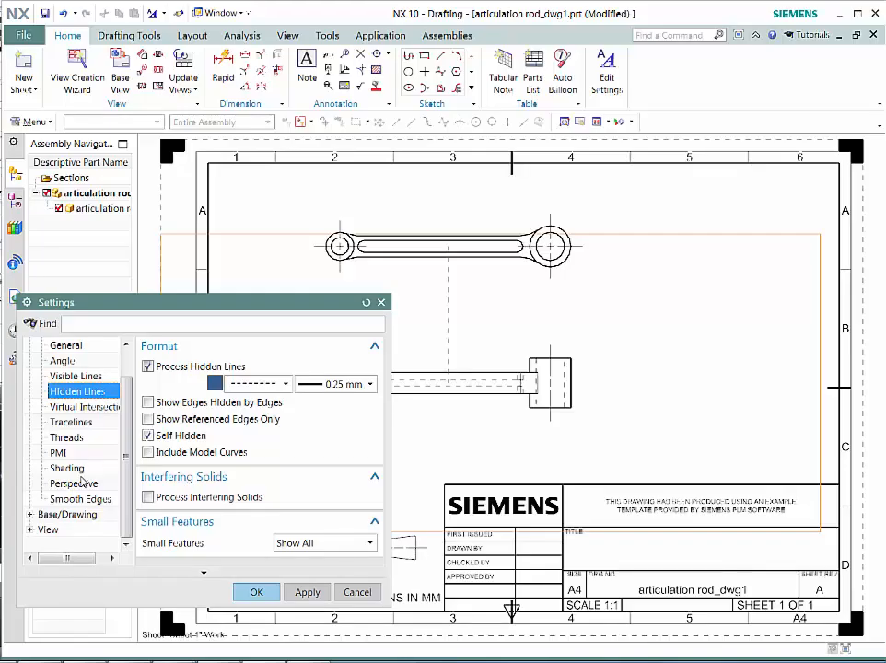
pyautogui.click(260, 591)
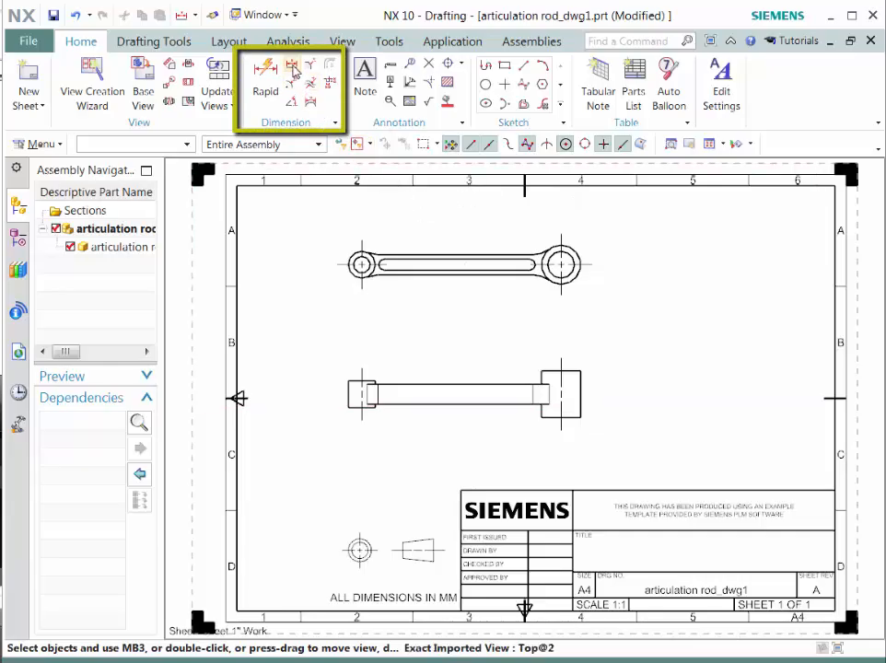
# Add a linear dimension between the centres of the small and large end circles, placed above the top view
pyautogui.click(292, 65)
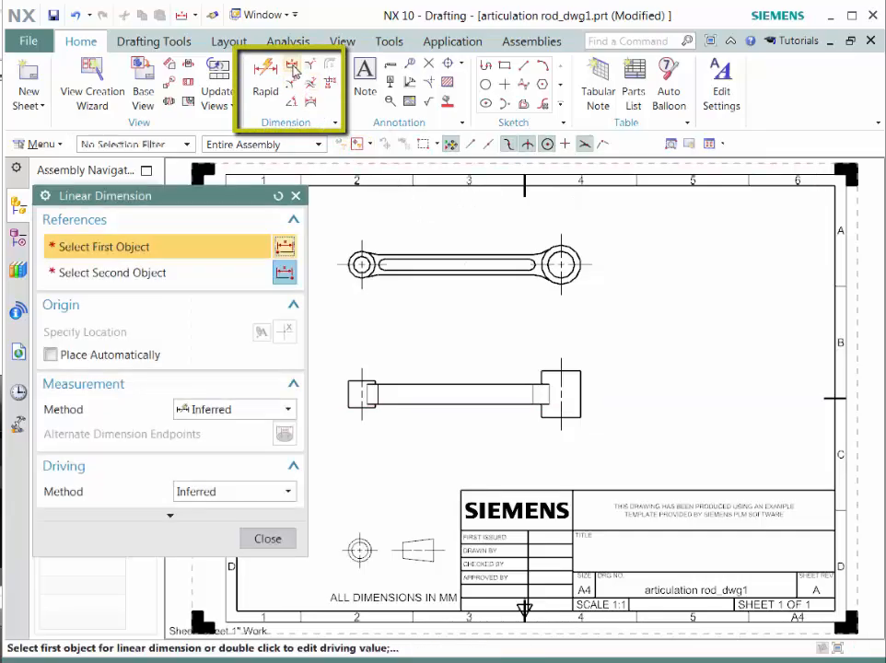
pyautogui.click(361, 265)
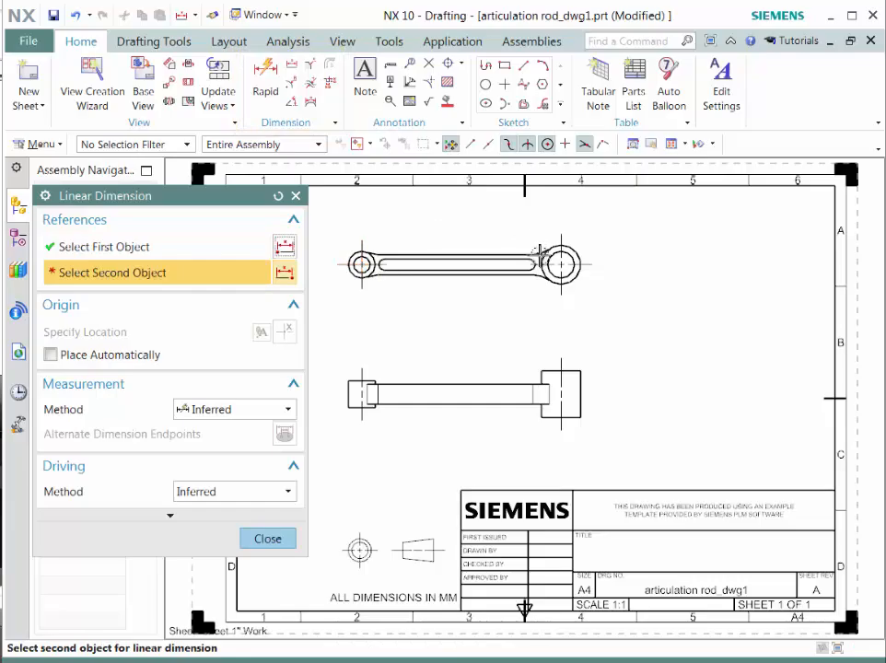
pyautogui.click(561, 265)
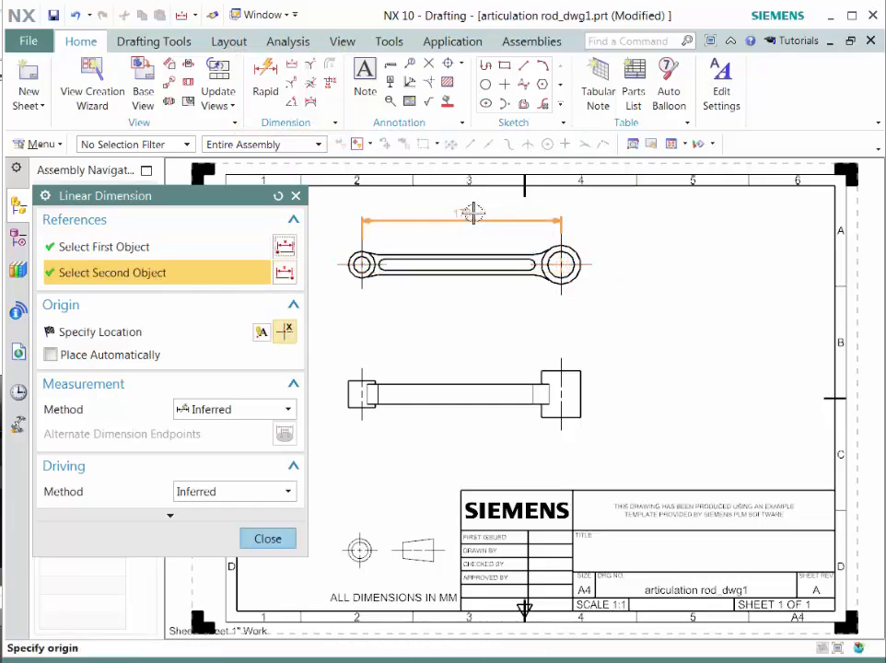
pyautogui.moveTo(454, 211)
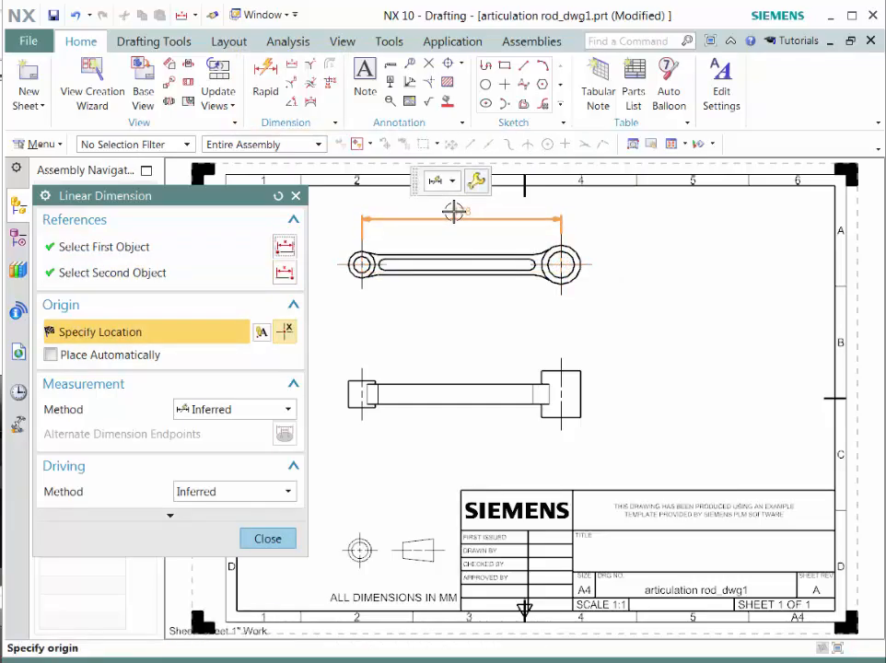
pyautogui.click(456, 212)
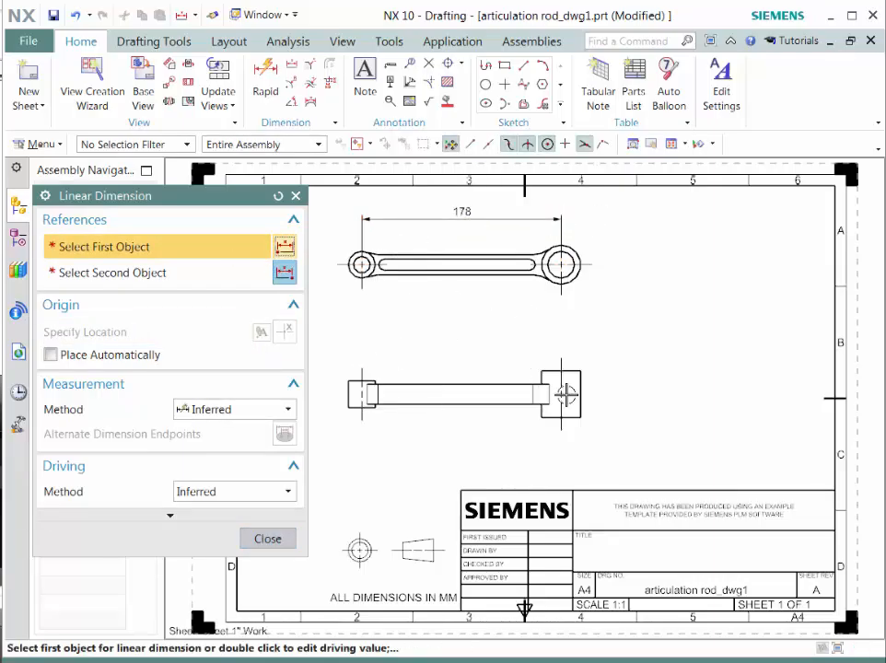
# Add a vertical linear dimension for the height of the rod's large end, placed to the right of the front view
pyautogui.click(563, 370)
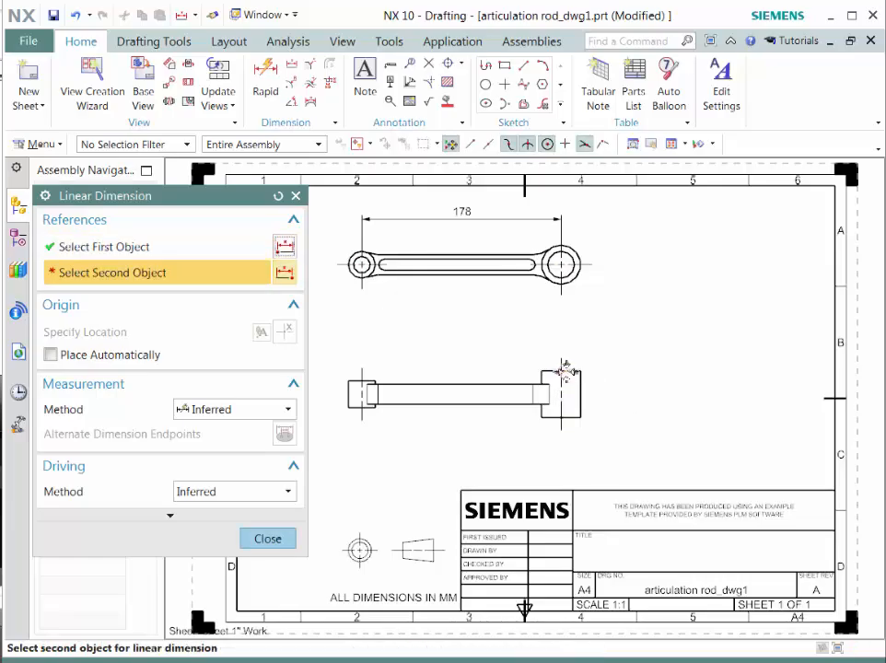
pyautogui.click(560, 416)
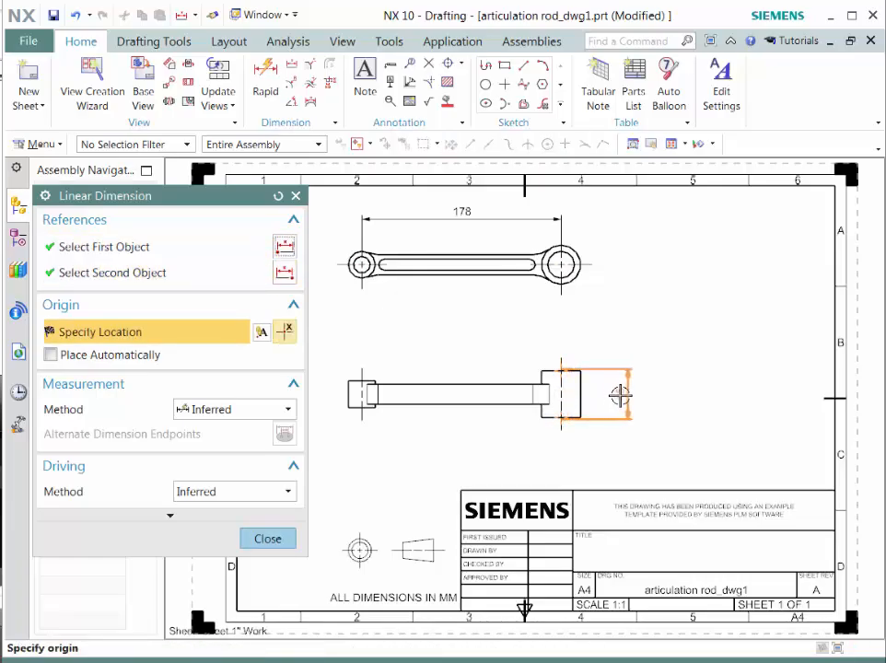
pyautogui.click(617, 394)
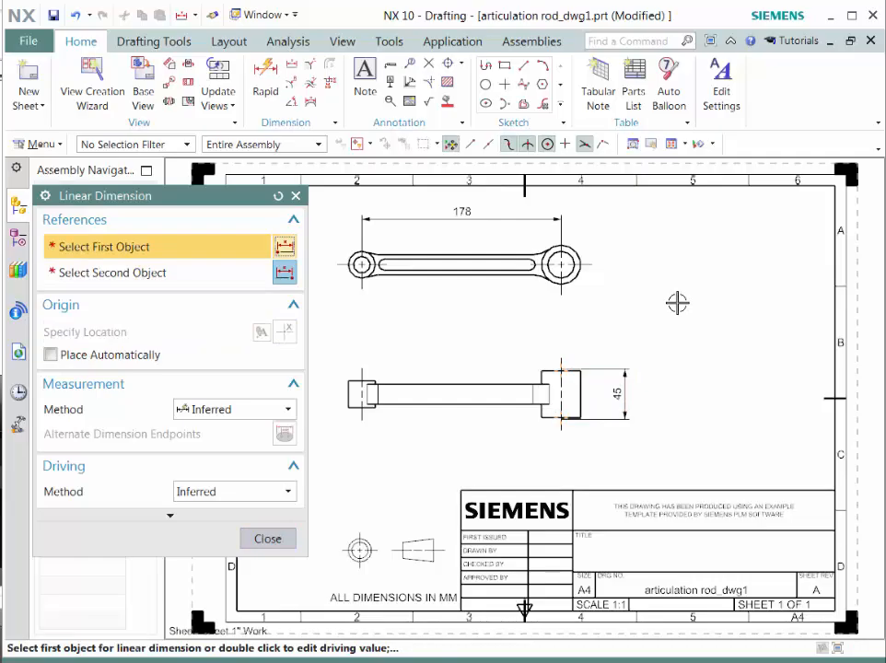
pyautogui.click(267, 539)
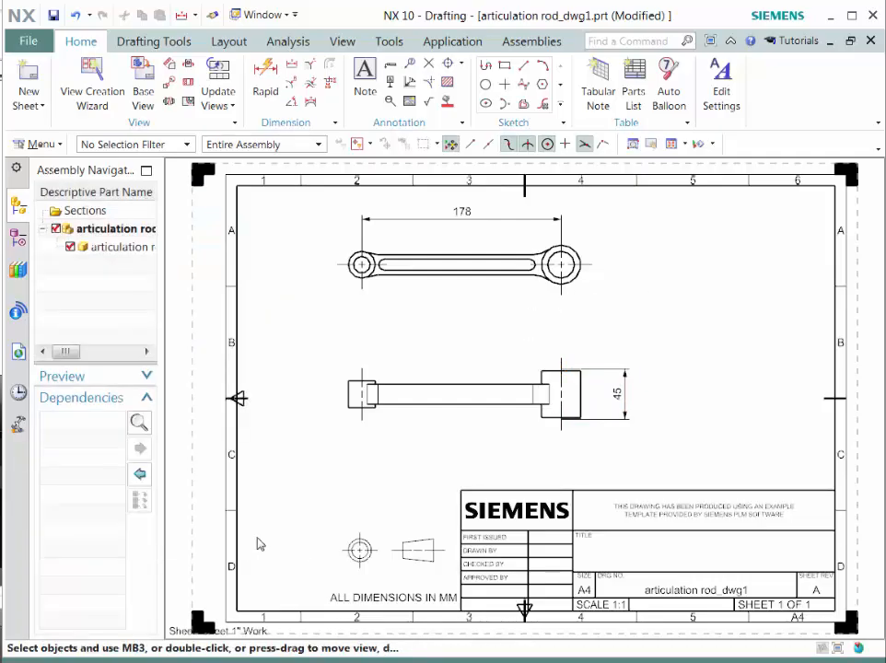
# Add diameter dimensions to the outer and inner circles of the rod's large end in the top view
pyautogui.click(292, 83)
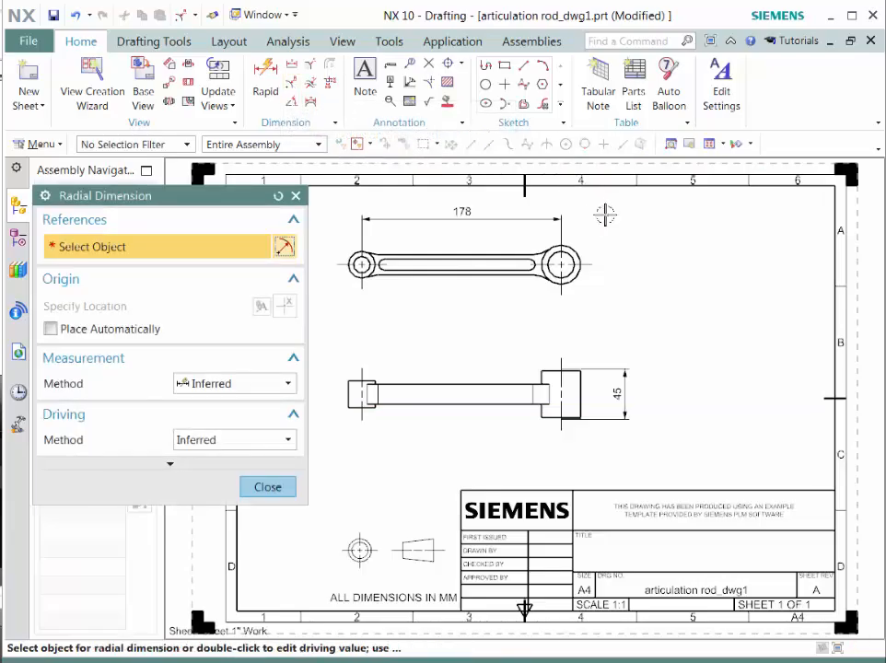
pyautogui.click(575, 252)
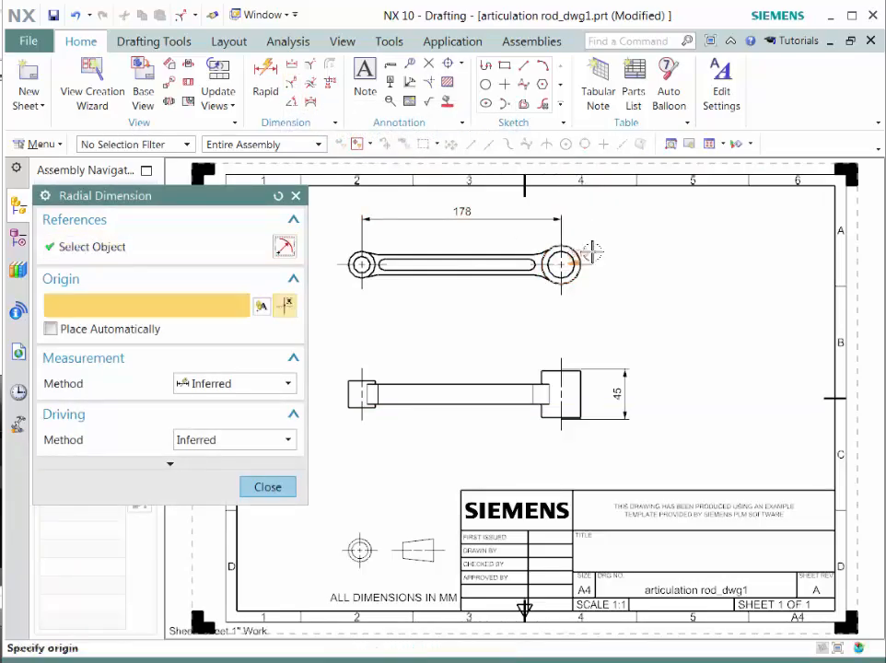
pyautogui.click(604, 218)
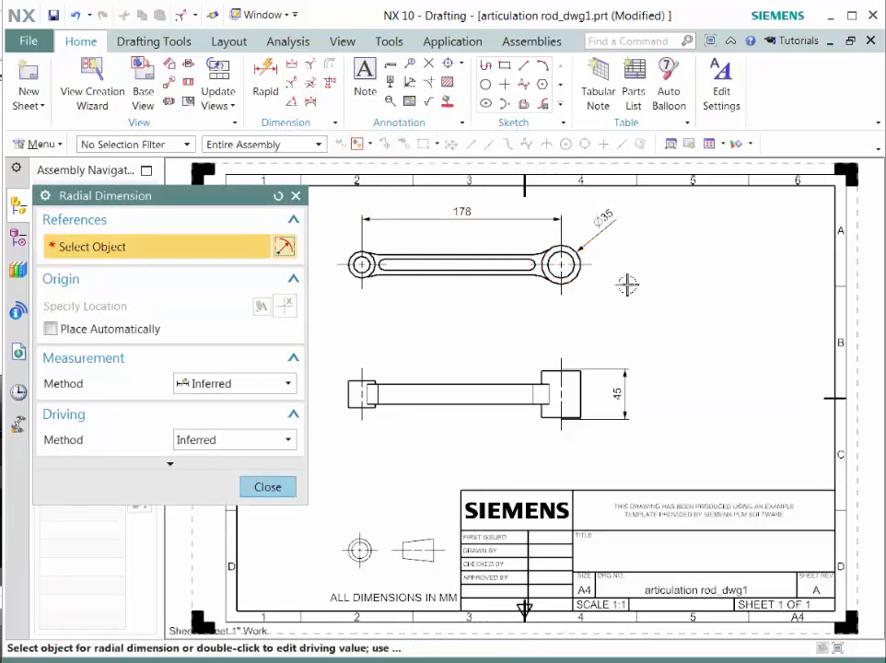
pyautogui.click(567, 272)
pyautogui.click(612, 282)
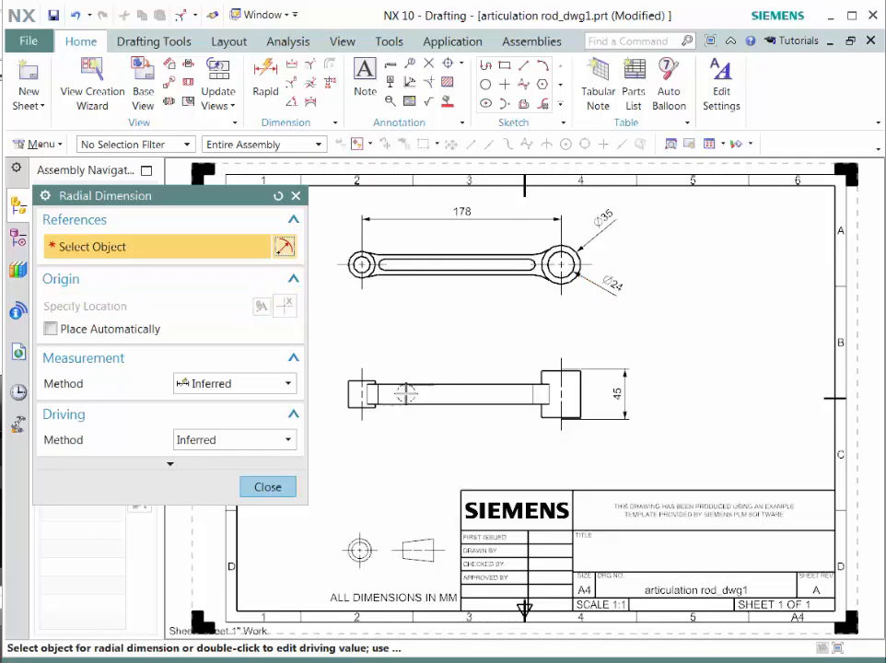
pyautogui.click(268, 487)
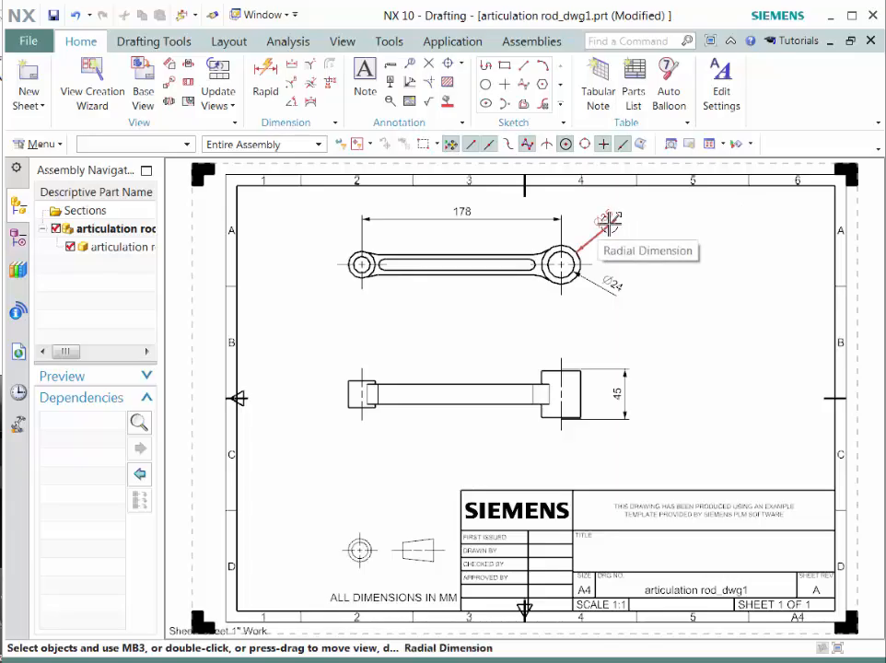
# Edit the large end's outer circle dimension to use the Radial measurement method instead of Diametral
pyautogui.rightClick(609, 221)
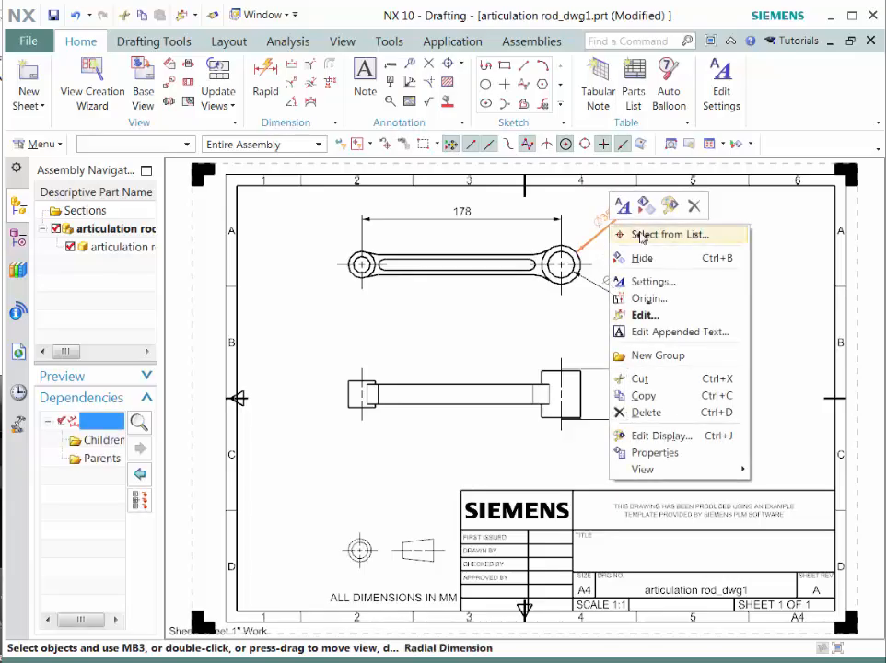
pyautogui.click(632, 317)
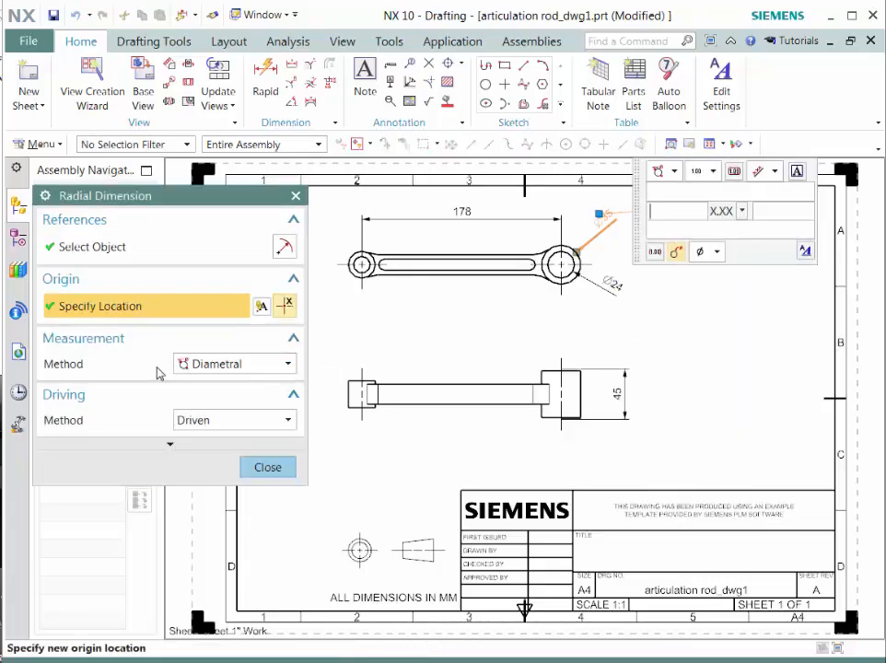
pyautogui.click(229, 366)
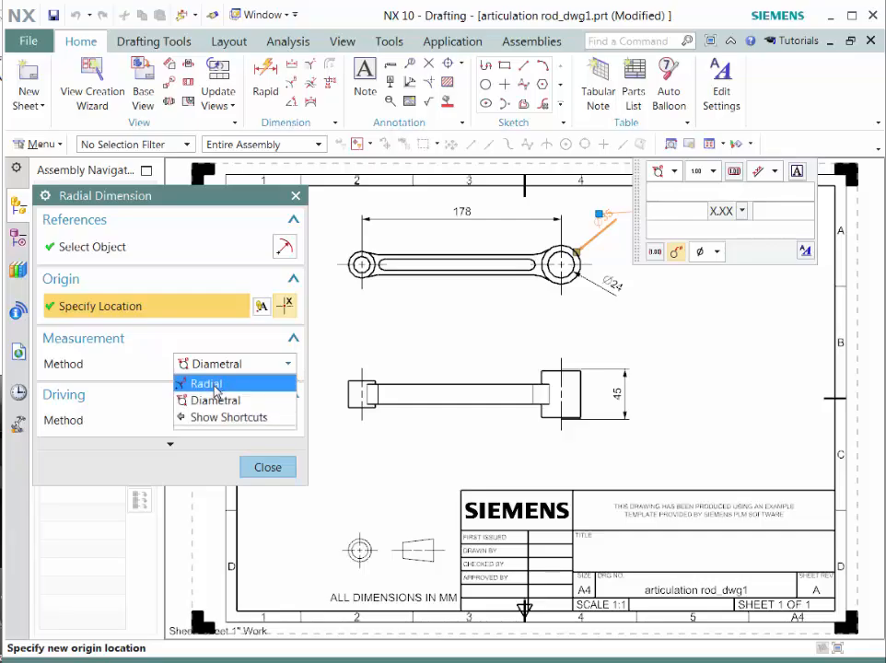
pyautogui.click(148, 369)
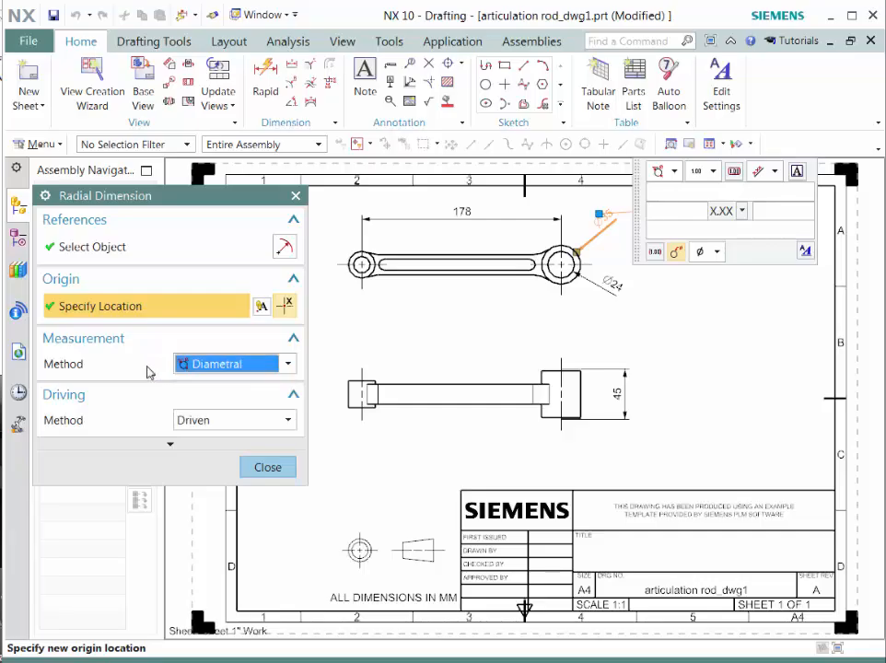
pyautogui.click(674, 172)
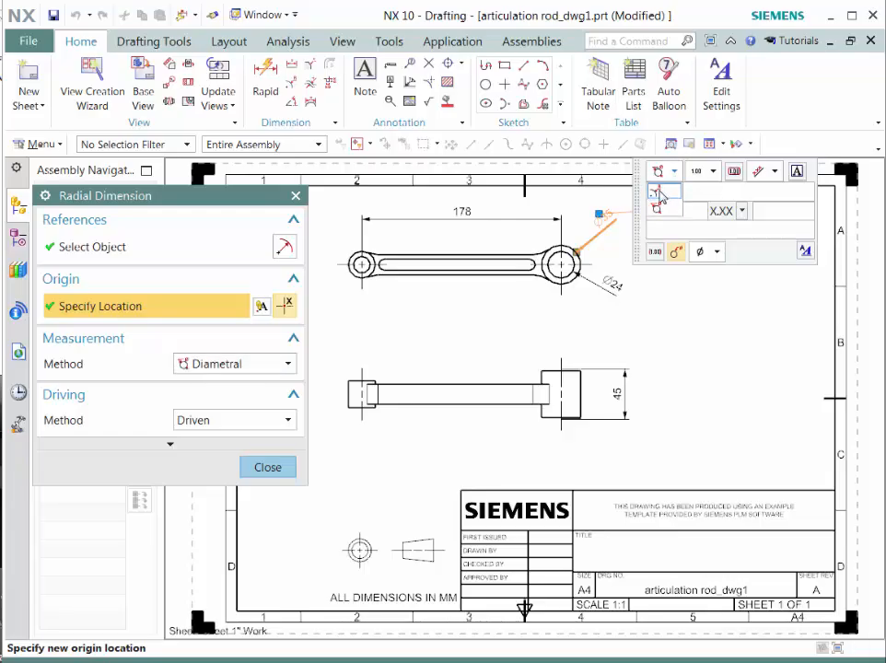
pyautogui.click(659, 194)
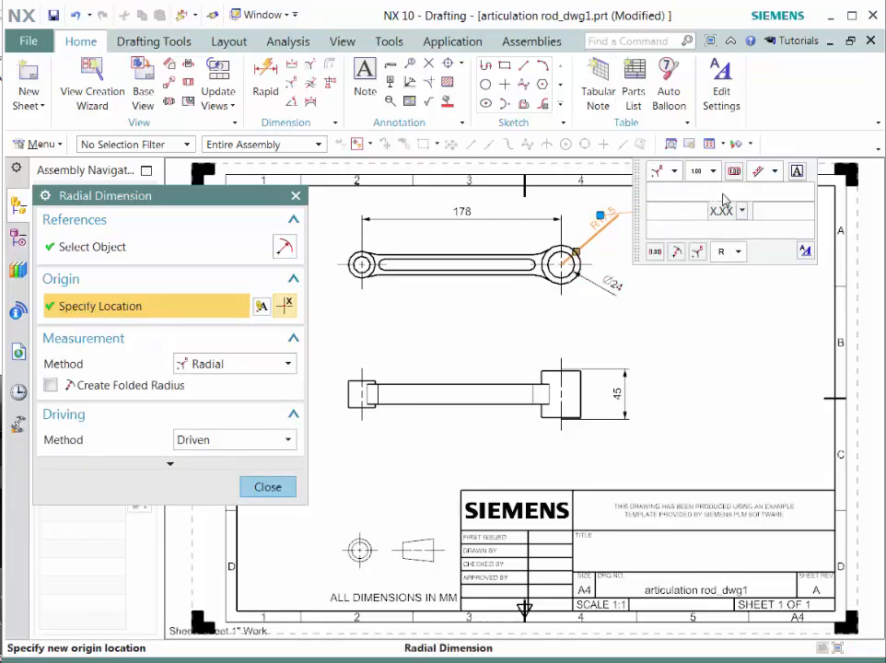
pyautogui.click(267, 487)
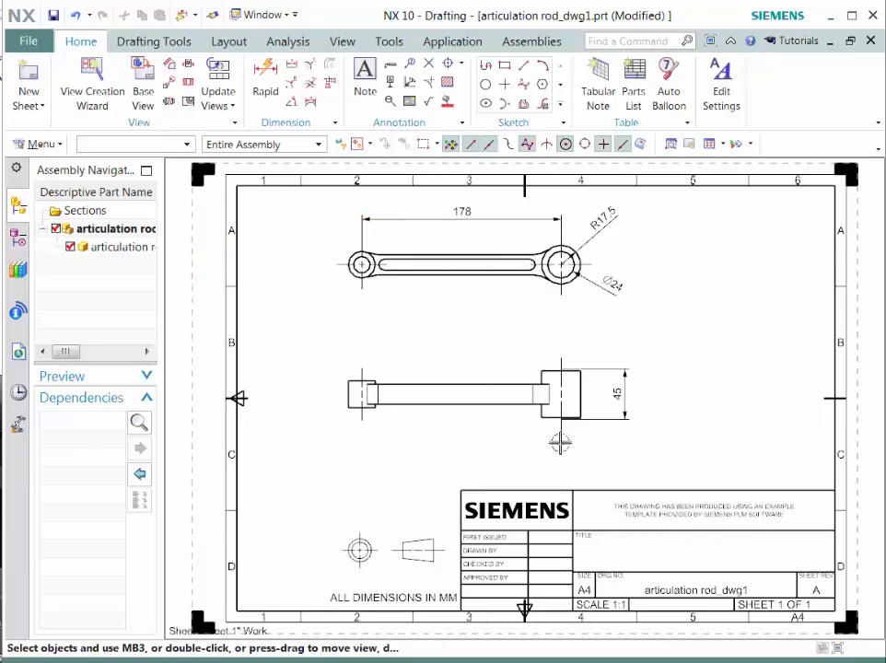
# Change the text orientation of the front view's vertical height dimension so the text reads horizontally within the dimension line
pyautogui.click(616, 396)
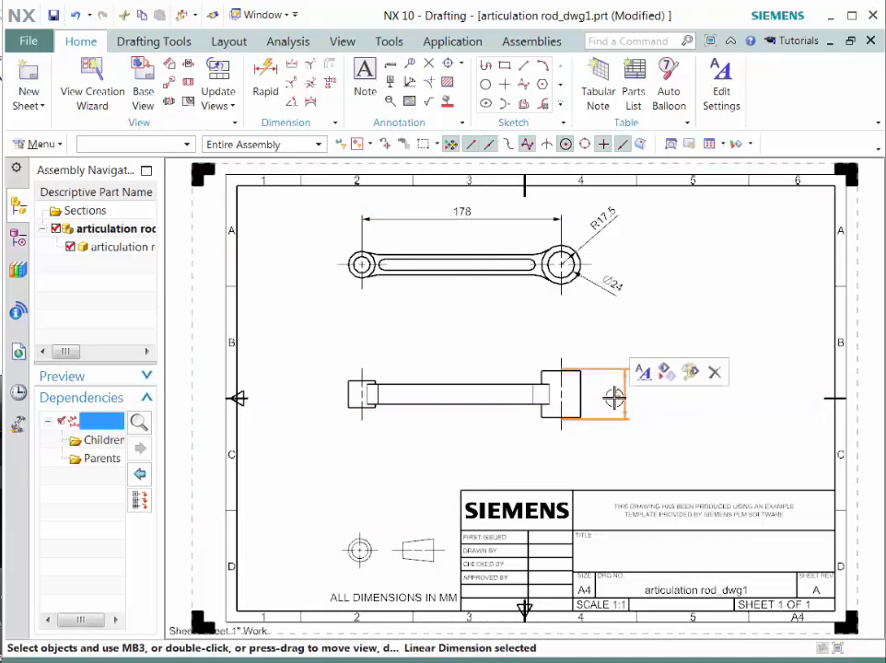
pyautogui.rightClick(616, 397)
pyautogui.click(648, 488)
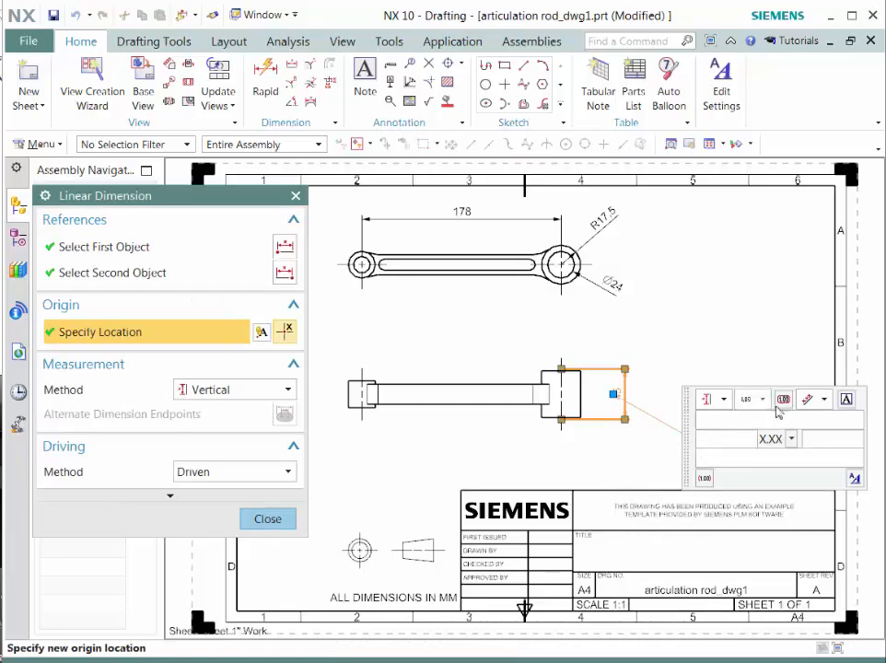
pyautogui.click(818, 403)
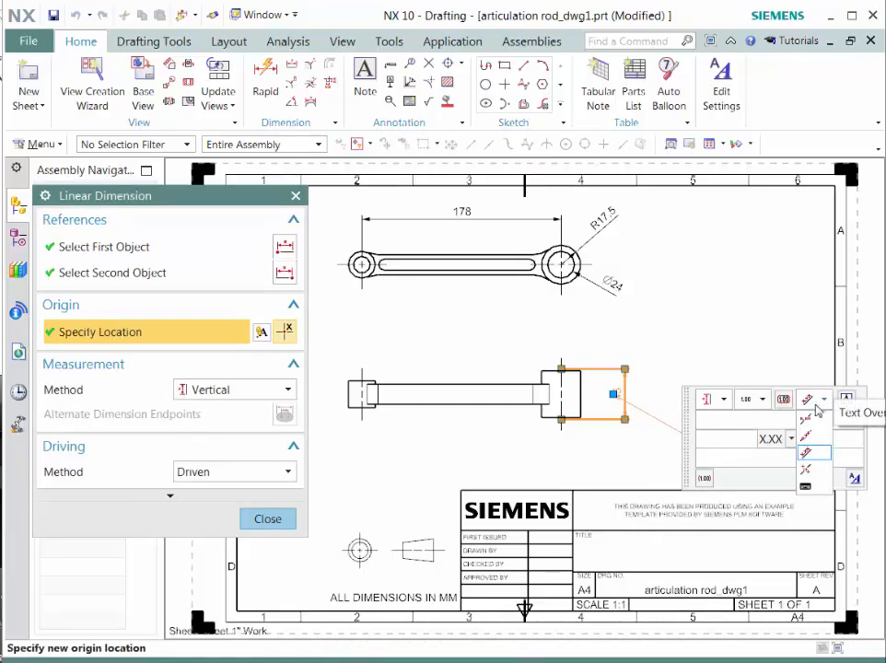
pyautogui.click(807, 419)
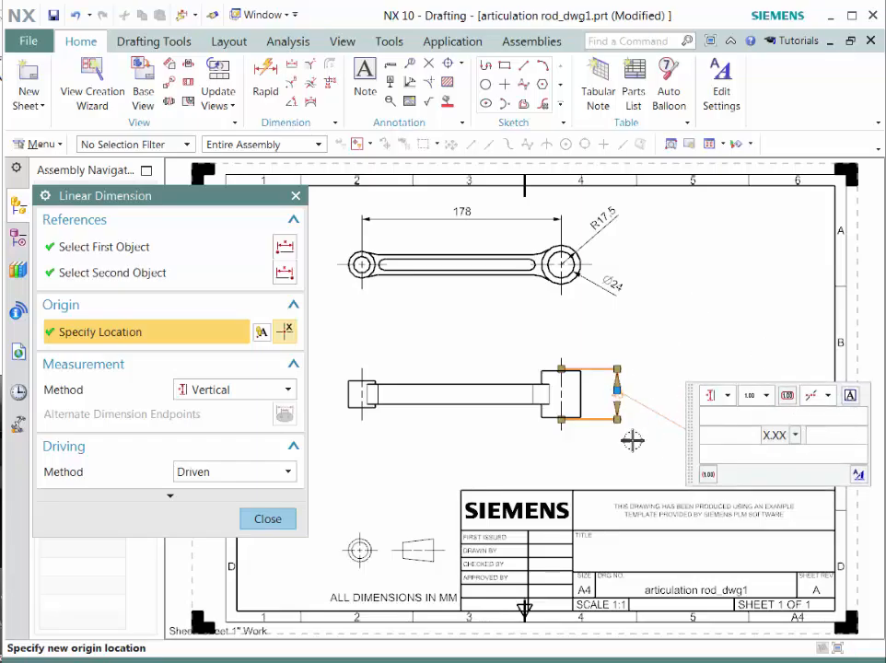
pyautogui.click(267, 519)
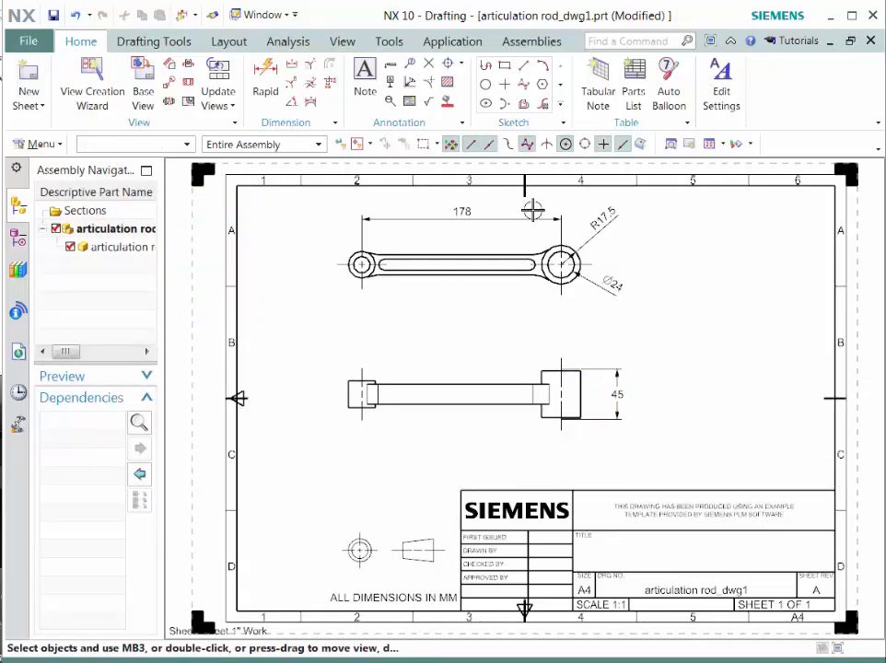
# Reposition the top view's dimensions, moving the centre-distance dimension closer to the rod and adjusting the large end's radius and diameter dimensions
pyautogui.moveTo(459, 210)
pyautogui.mouseDown()
pyautogui.moveTo(457, 228)
pyautogui.moveTo(450, 218)
pyautogui.mouseUp()
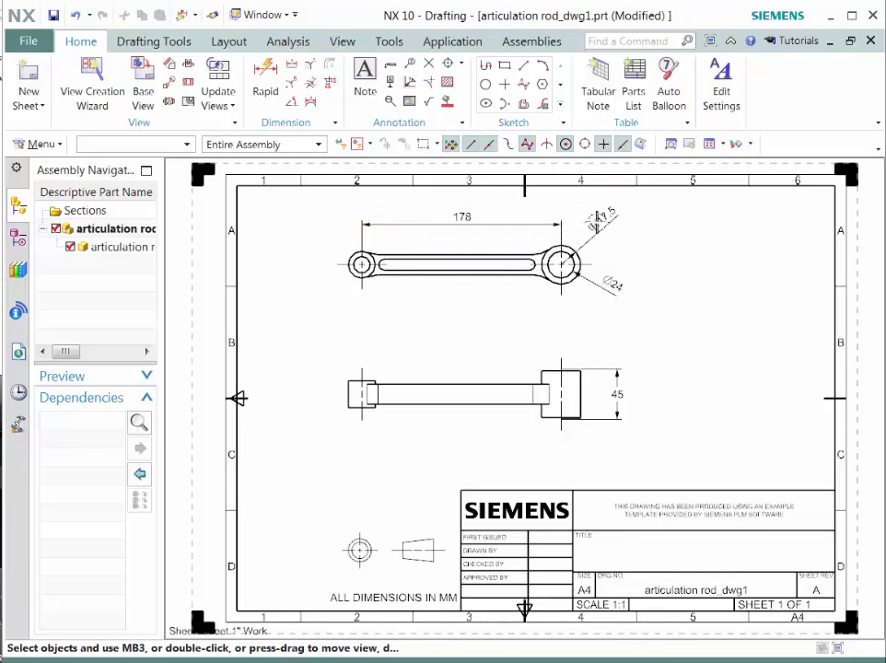
pyautogui.moveTo(603, 218); pyautogui.dragTo(608, 218)
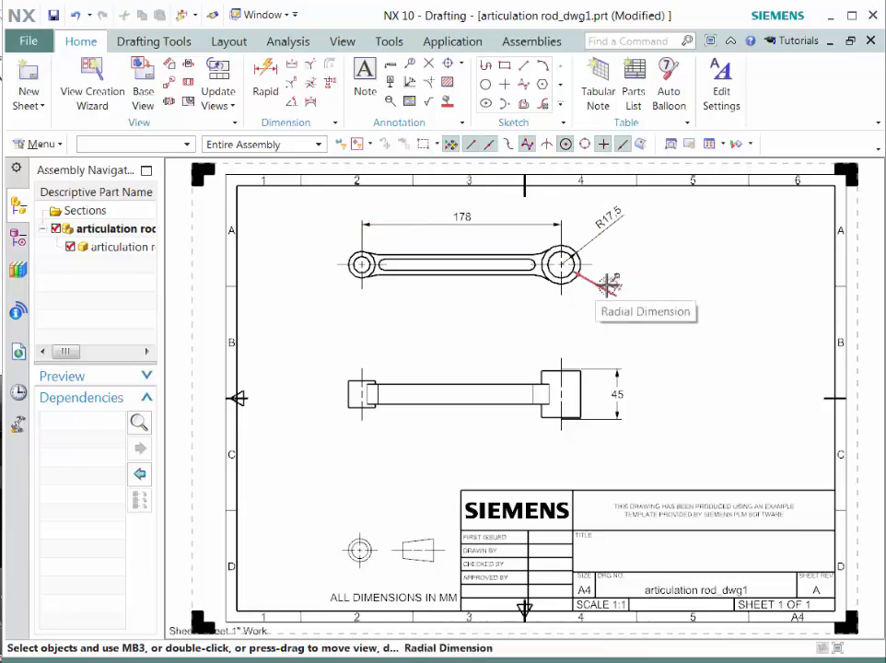
pyautogui.click(611, 293)
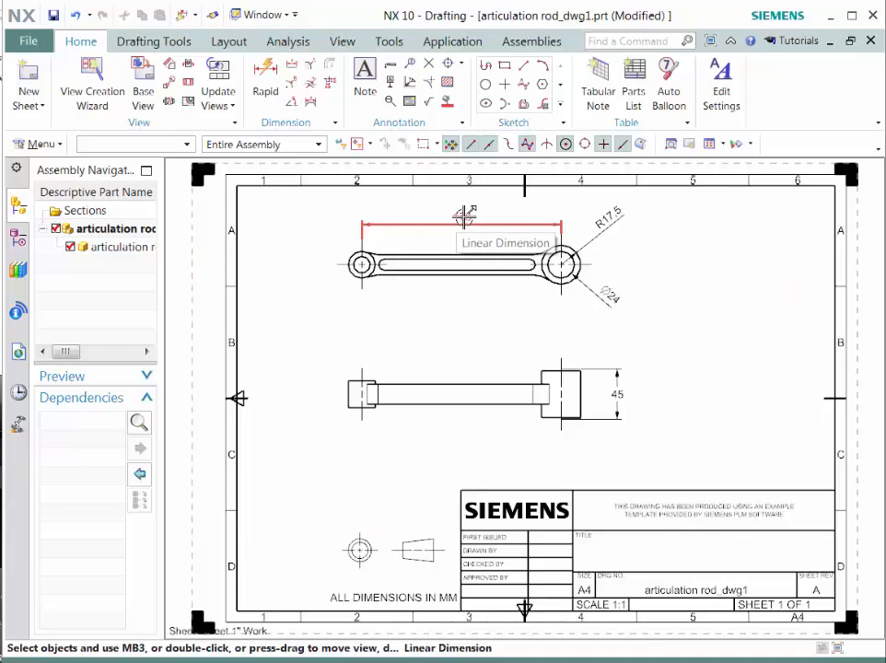
# Add an equal bilateral tolerance of ±0.05 to the centre-to-centre distance dimension above the top view
pyautogui.rightClick(465, 216)
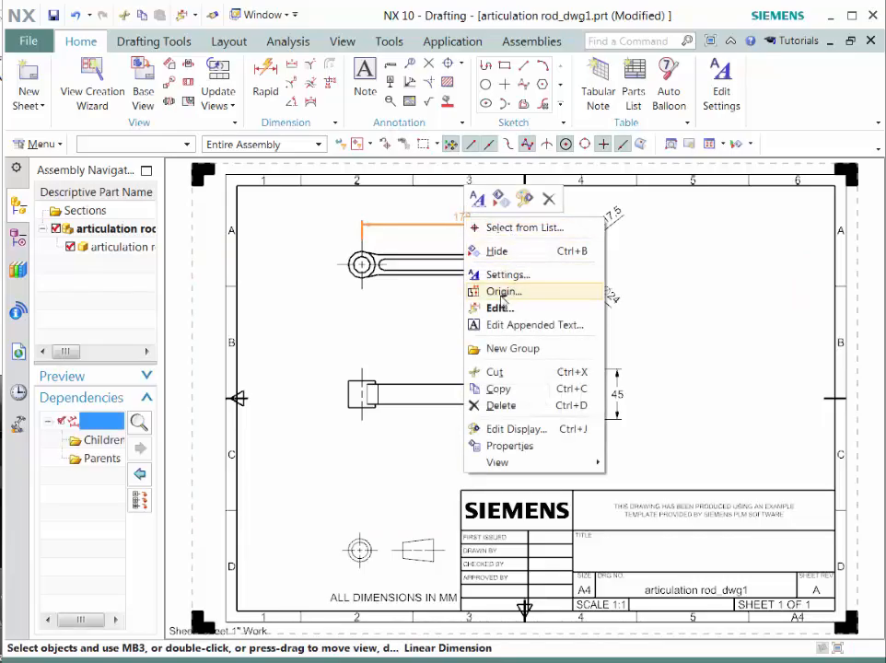
pyautogui.click(488, 317)
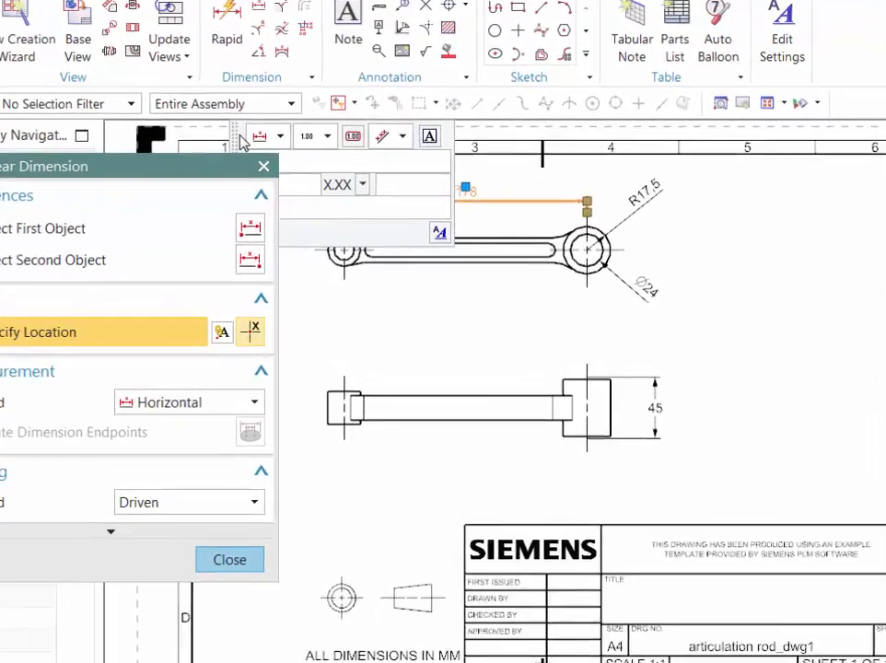
pyautogui.moveTo(242, 140); pyautogui.dragTo(343, 164)
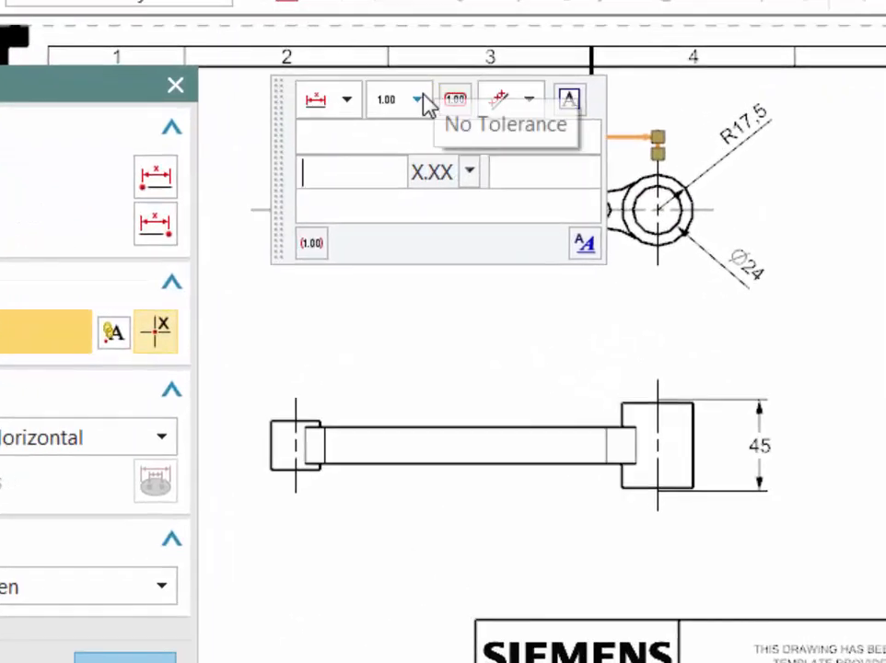
pyautogui.click(419, 98)
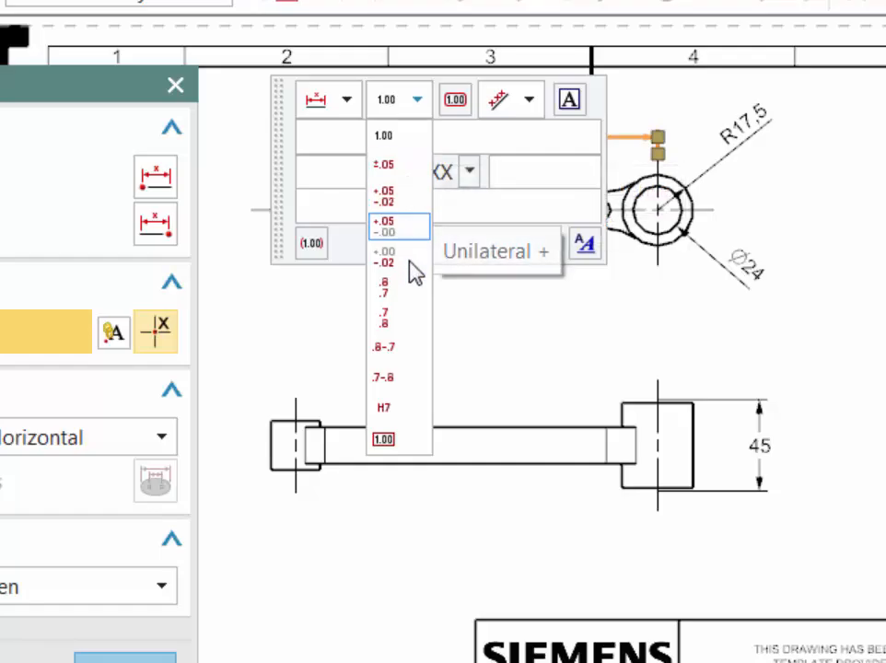
pyautogui.click(383, 165)
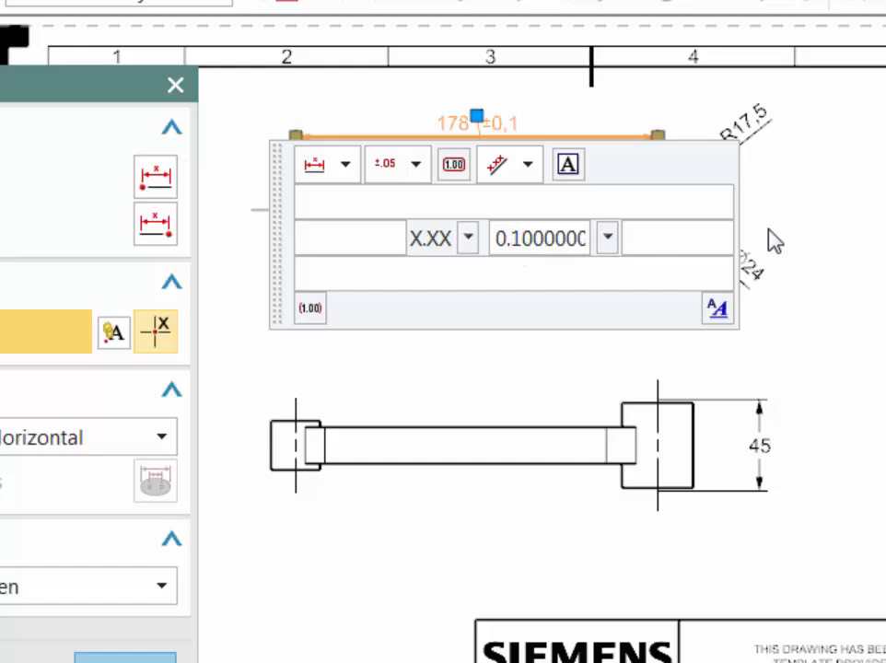
pyautogui.write('0')
pyautogui.press('Delete')
pyautogui.write('5')
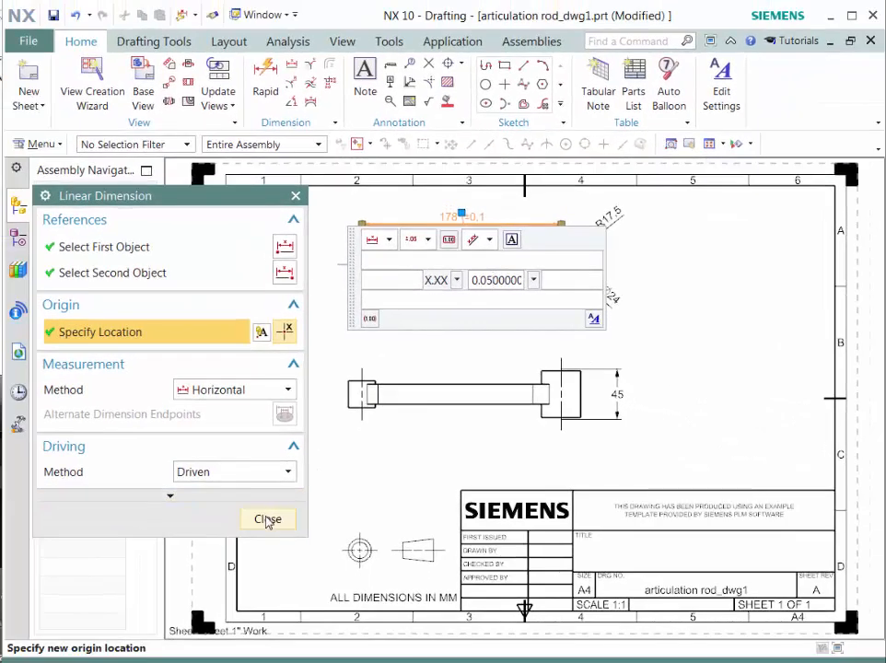
pyautogui.click(267, 521)
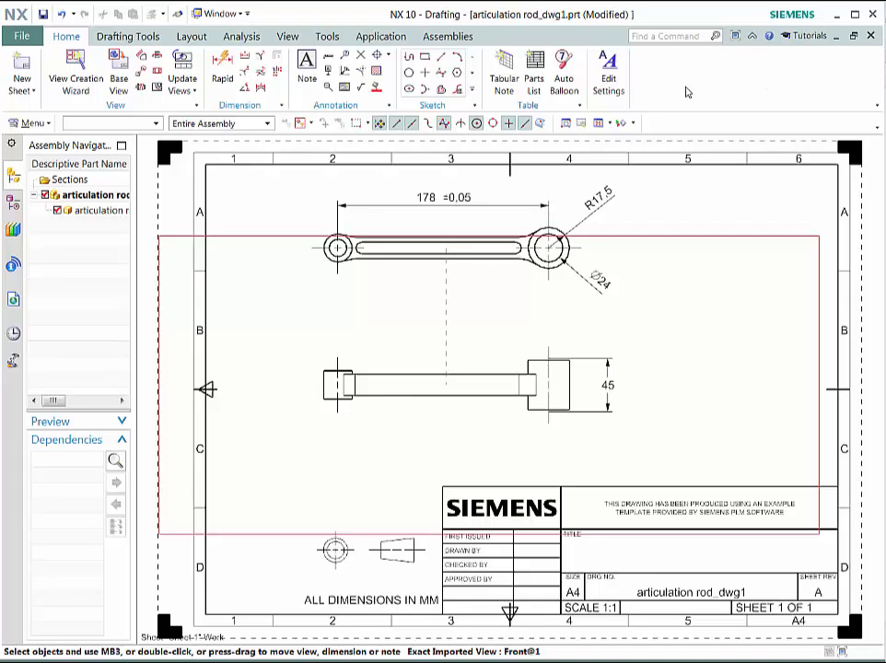
# Create a new stand-alone A4 drawing in millimetres named dwg1.prt, leaving the title block cells unfilled
pyautogui.click(27, 34)
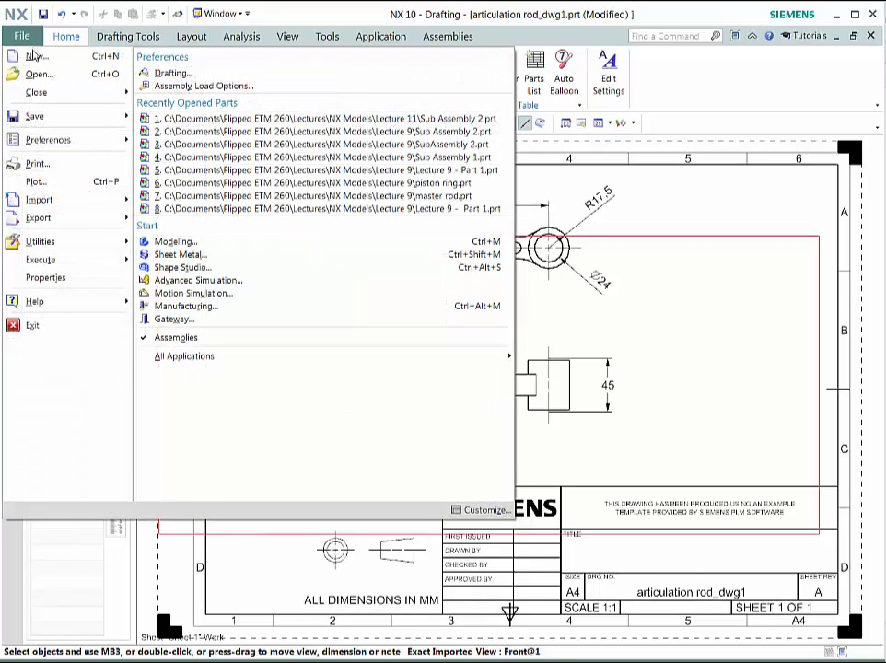
pyautogui.click(34, 56)
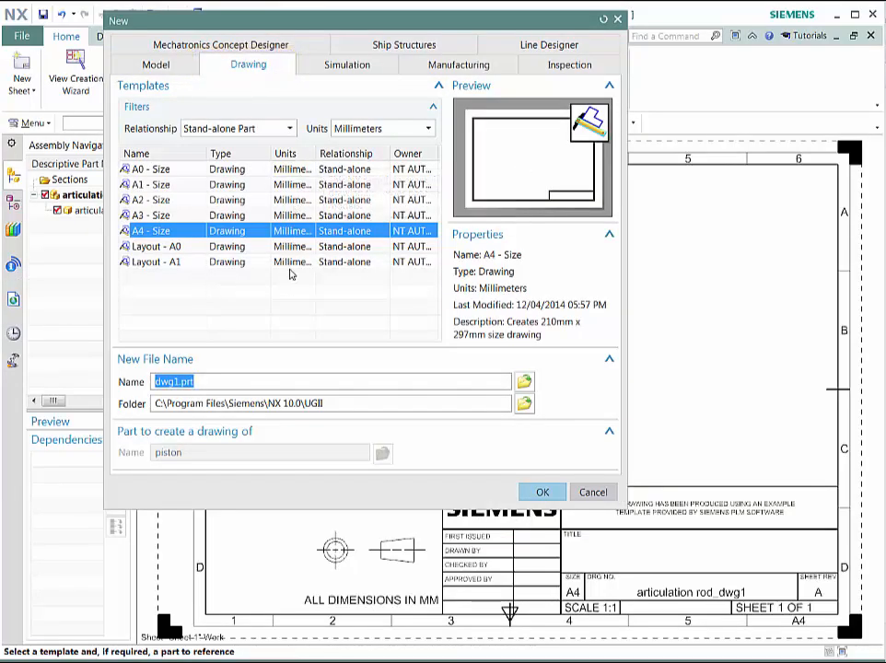
pyautogui.click(235, 128)
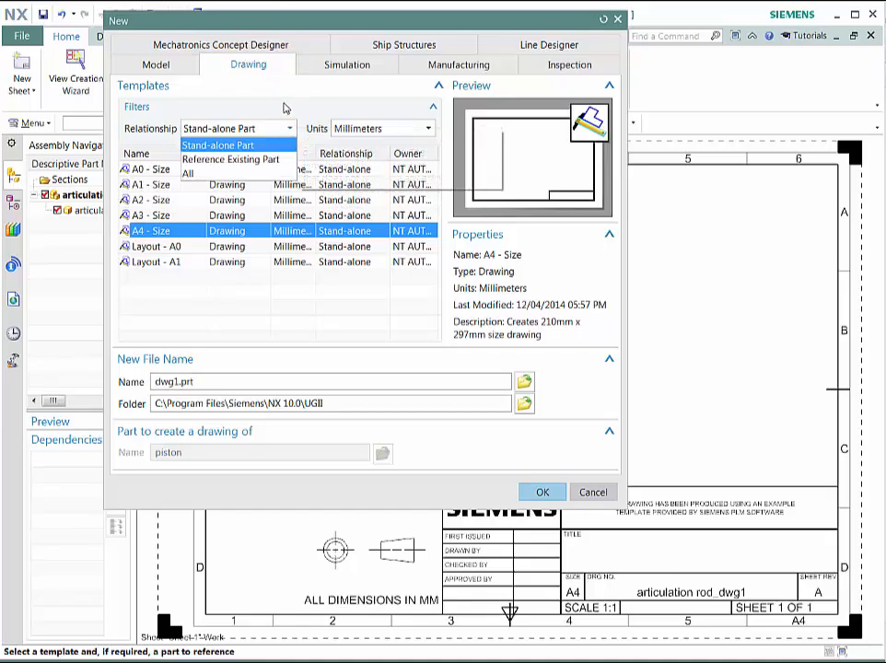
pyautogui.click(284, 108)
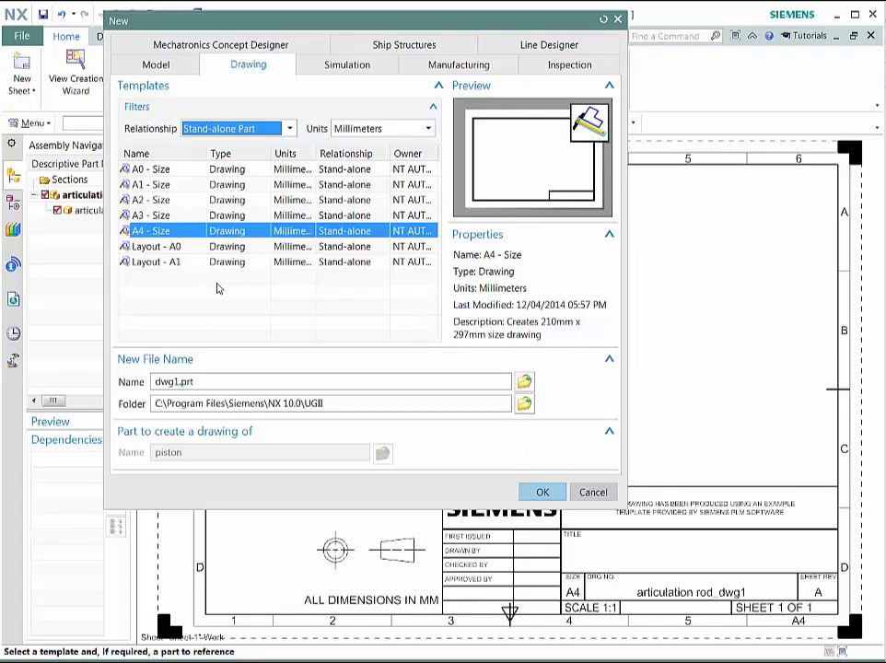
pyautogui.click(541, 497)
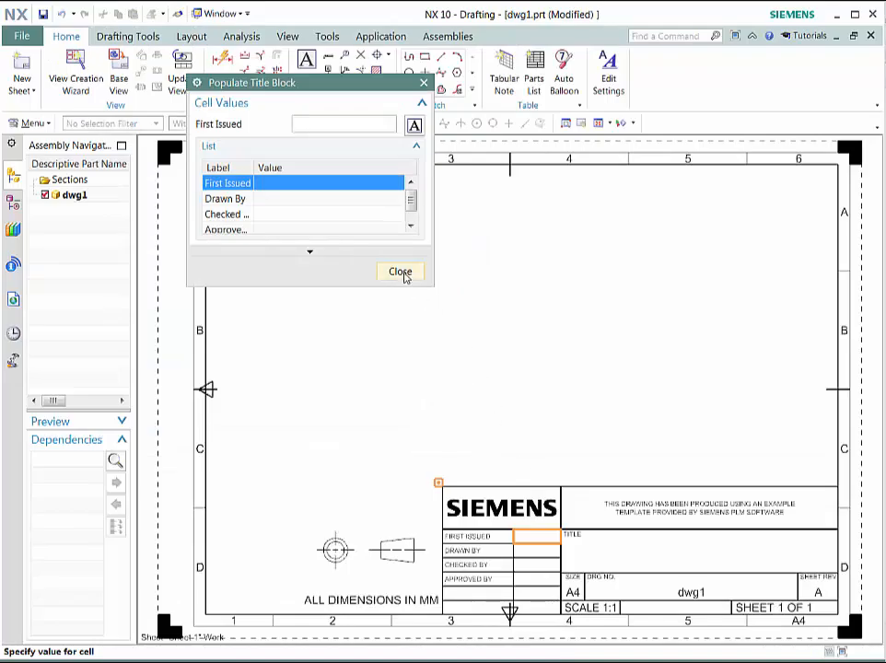
pyautogui.click(400, 272)
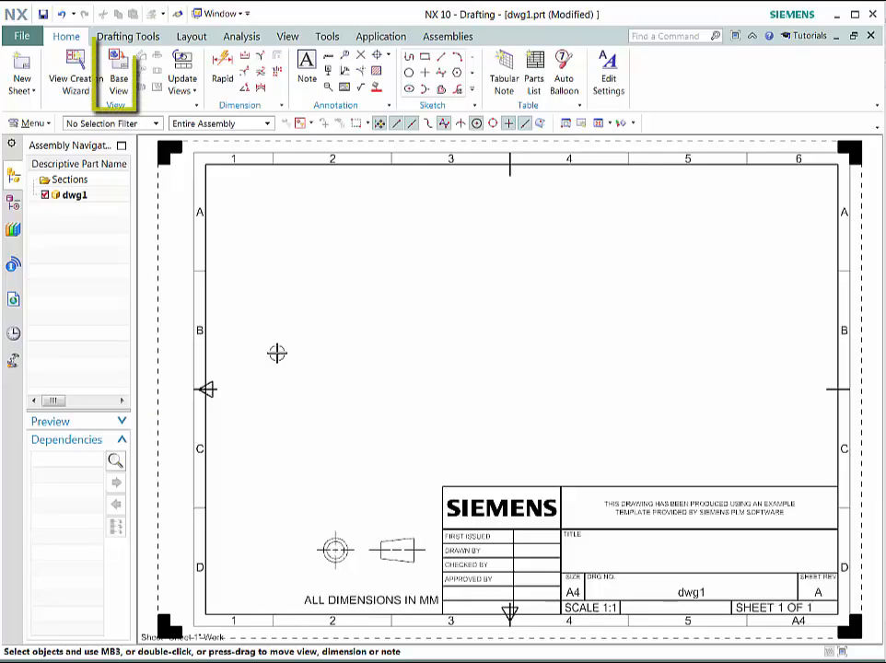
# Start a base view and load piston.prt from the Lecture 11 folder as its part
pyautogui.click(117, 80)
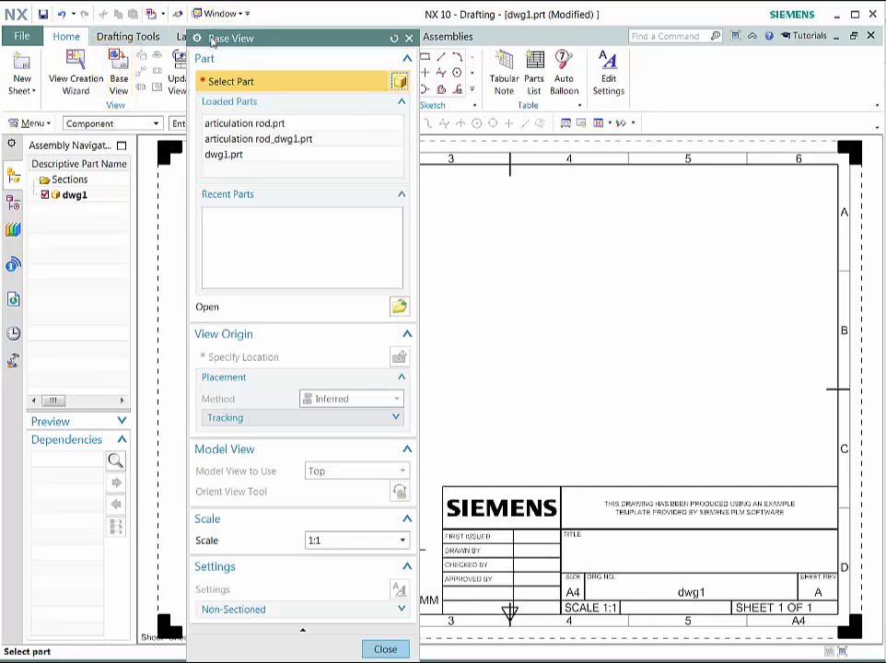
pyautogui.moveTo(208, 37); pyautogui.dragTo(209, 32)
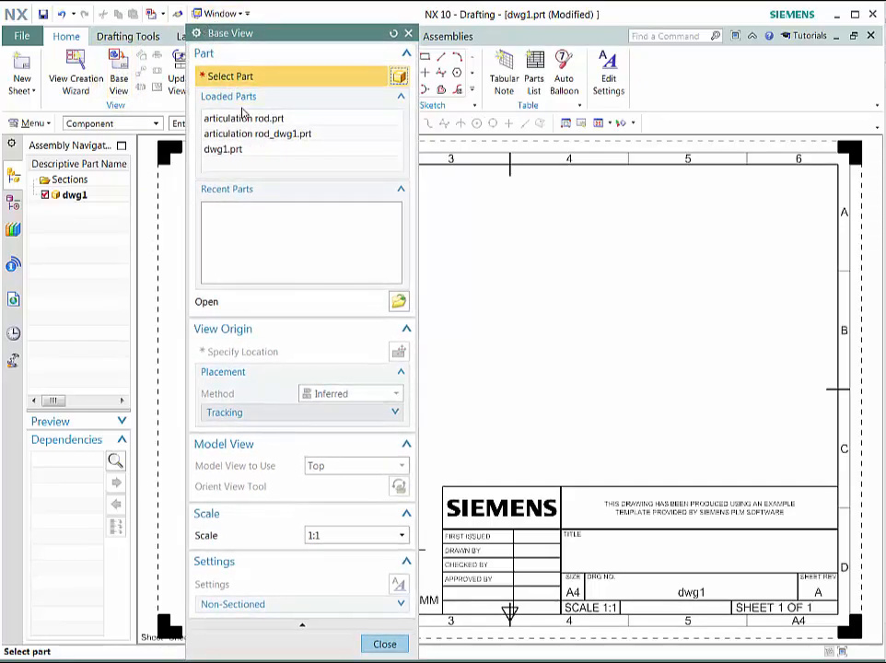
pyautogui.click(398, 301)
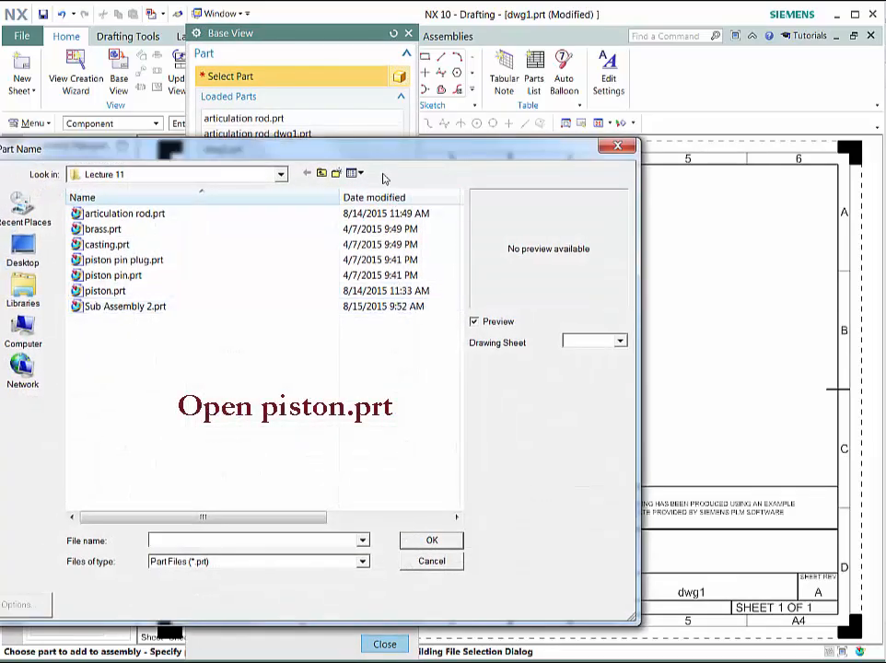
pyautogui.moveTo(367, 158); pyautogui.dragTo(392, 162)
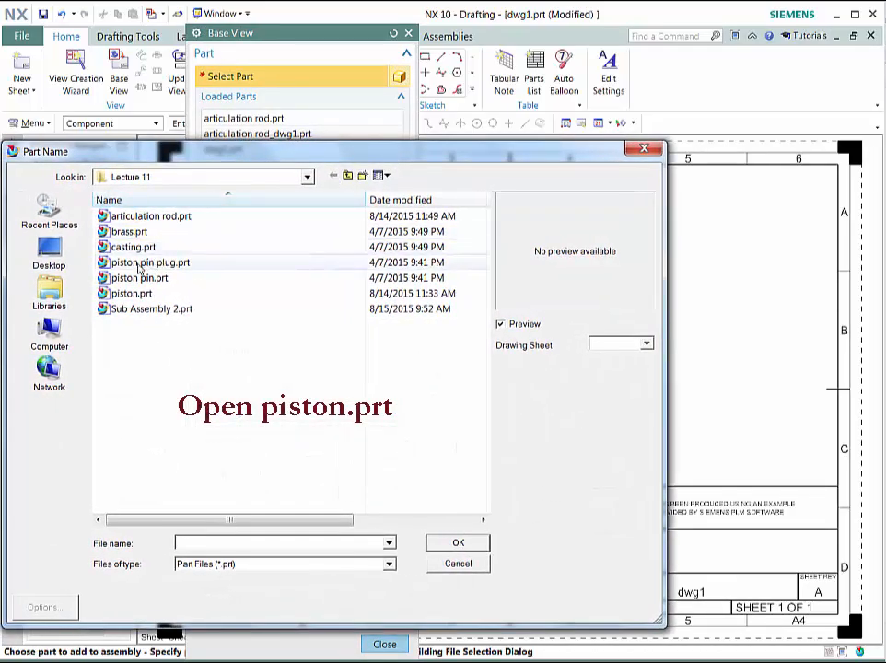
pyautogui.click(119, 293)
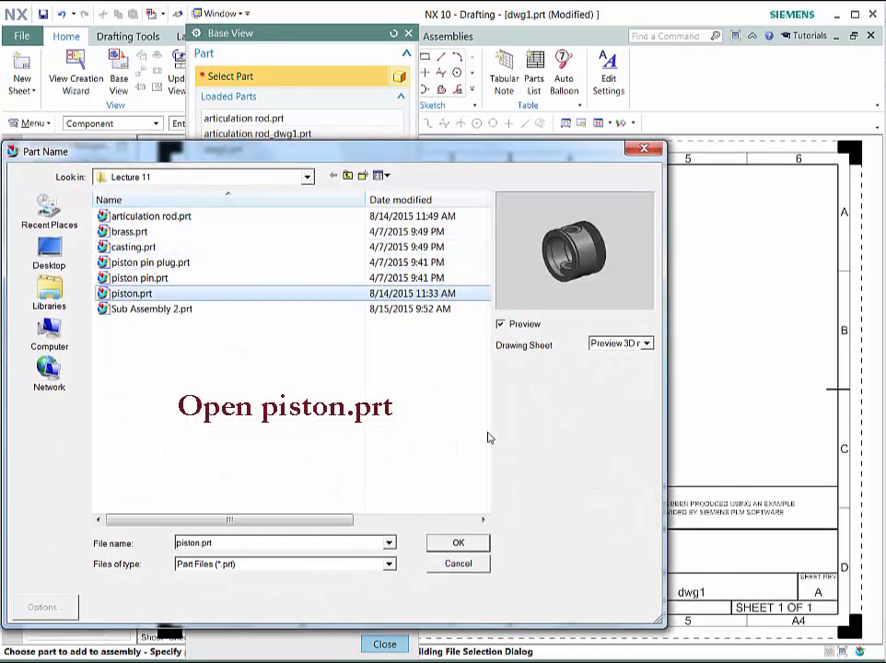
pyautogui.click(454, 544)
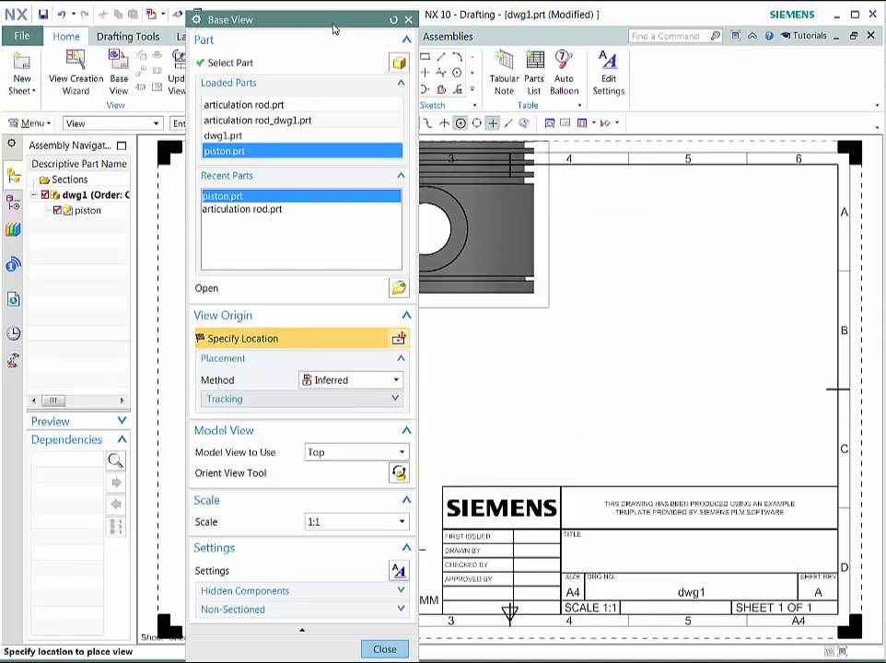
# Place the piston's Top view at 1:1 scale in the left half of the sheet without adding any projected view
pyautogui.moveTo(338, 21)
pyautogui.mouseDown()
pyautogui.moveTo(239, 13)
pyautogui.moveTo(213, 36)
pyautogui.mouseUp()
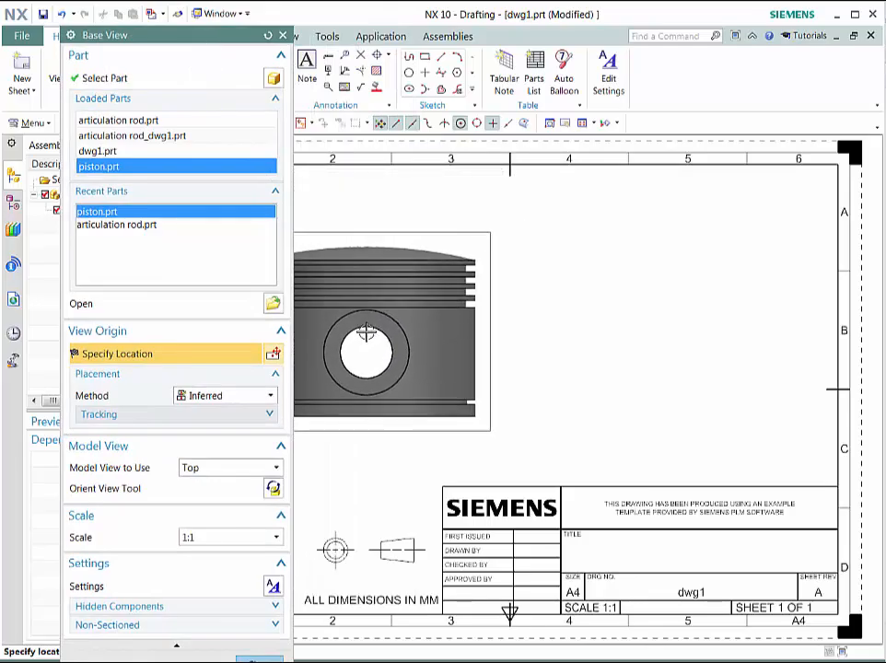
pyautogui.click(369, 331)
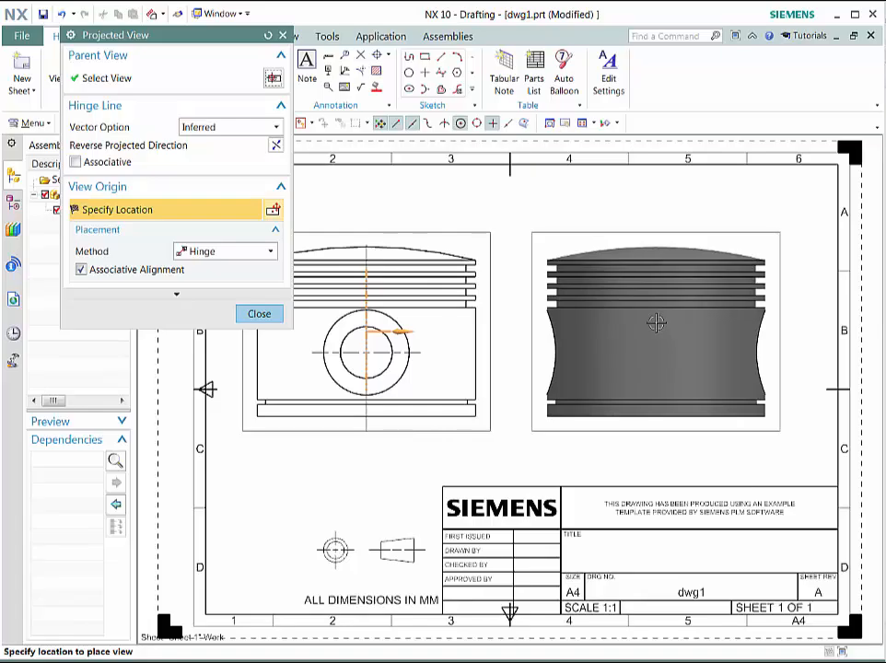
pyautogui.click(262, 315)
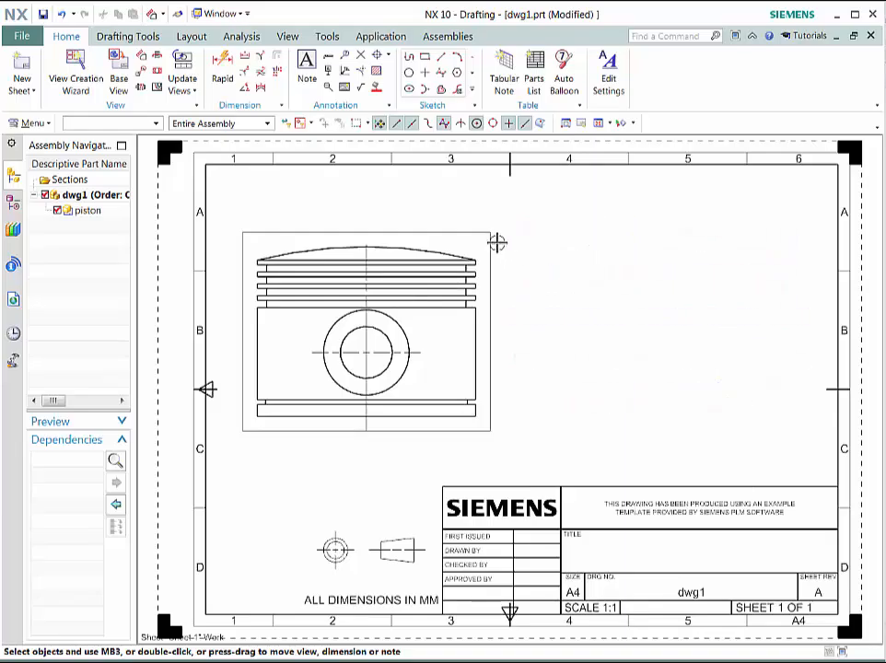
# Turn off the display of view borders in the drafting preferences
pyautogui.click(31, 124)
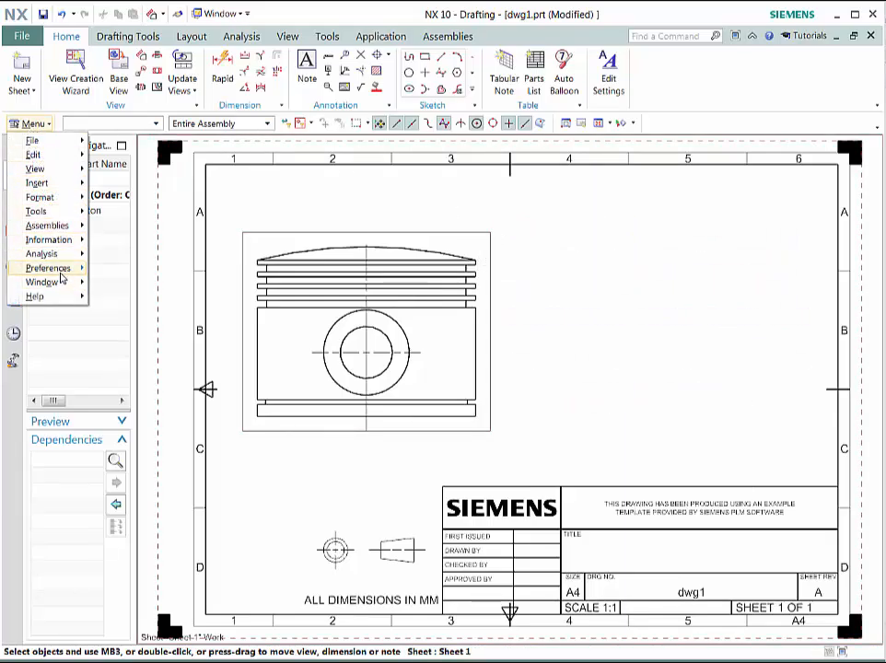
pyautogui.moveTo(62, 273)
pyautogui.click(120, 298)
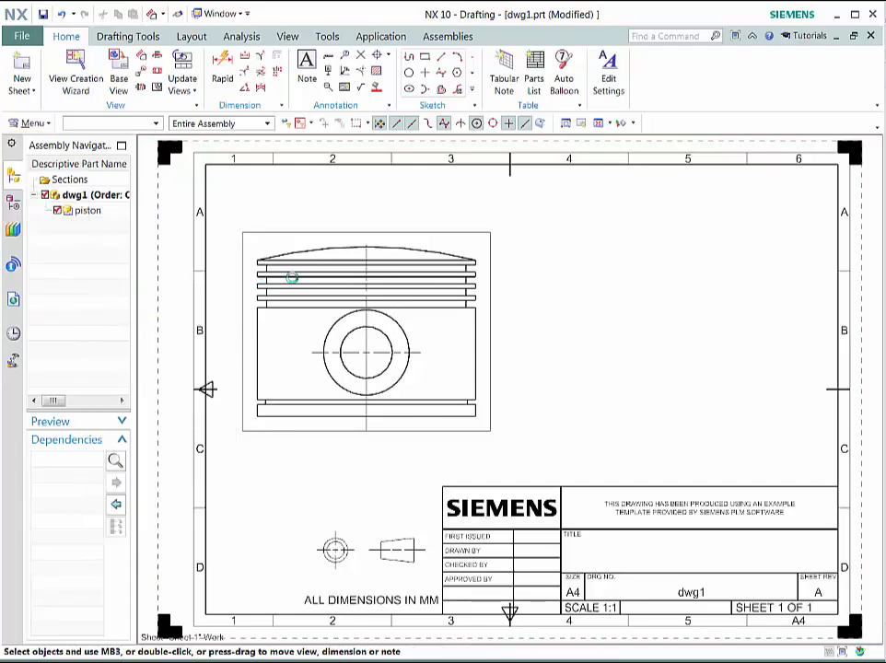
pyautogui.click(219, 103)
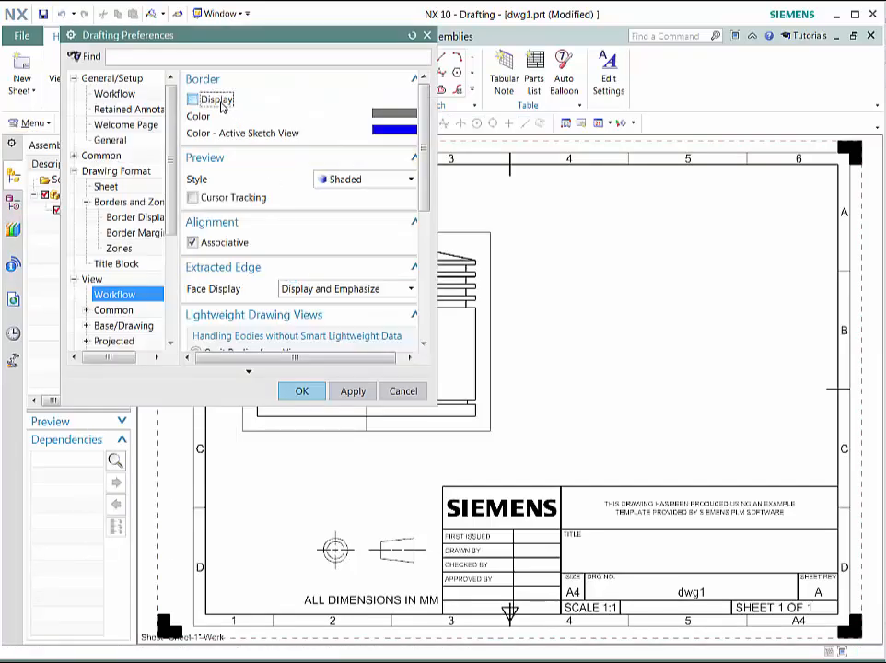
pyautogui.click(305, 391)
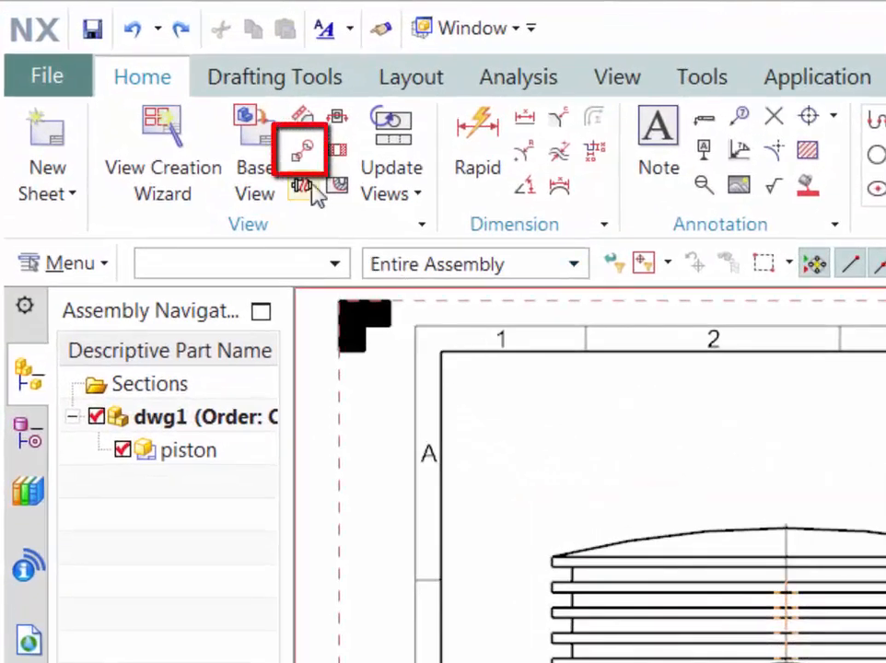
# Start a detail view with a rectangle-by-corners boundary around the ring grooves at the piston's upper-right edge
pyautogui.click(300, 151)
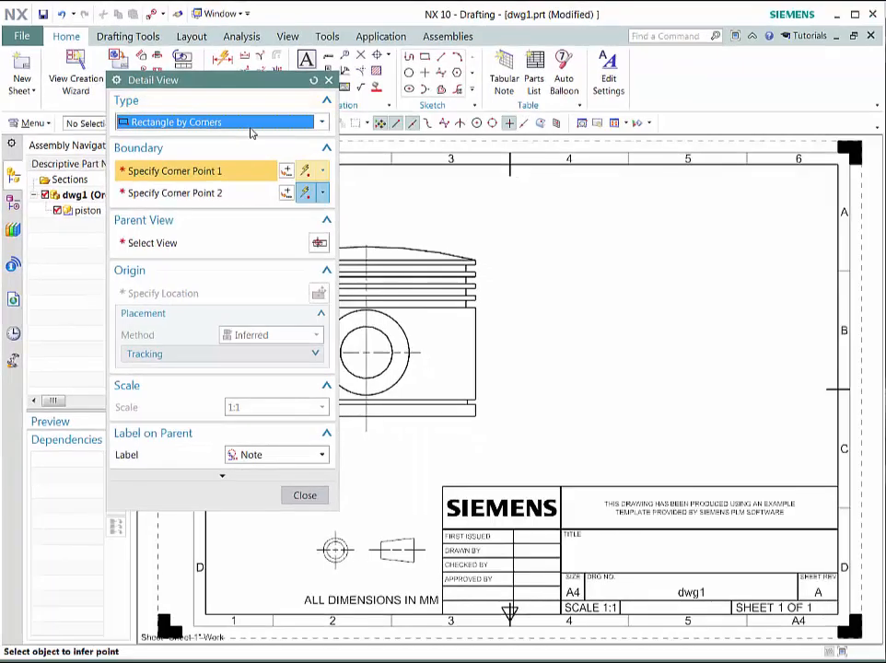
pyautogui.click(251, 124)
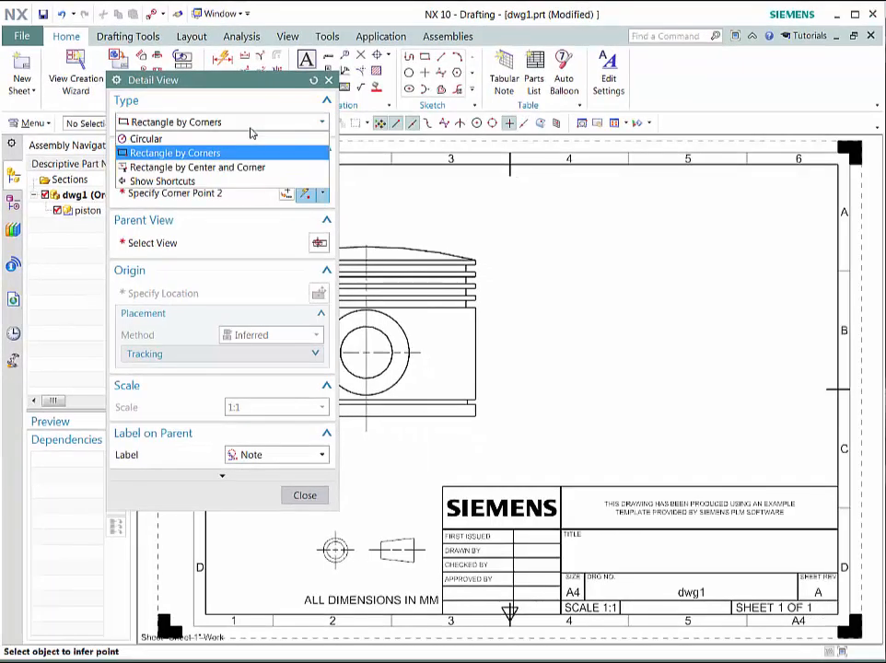
pyautogui.click(210, 154)
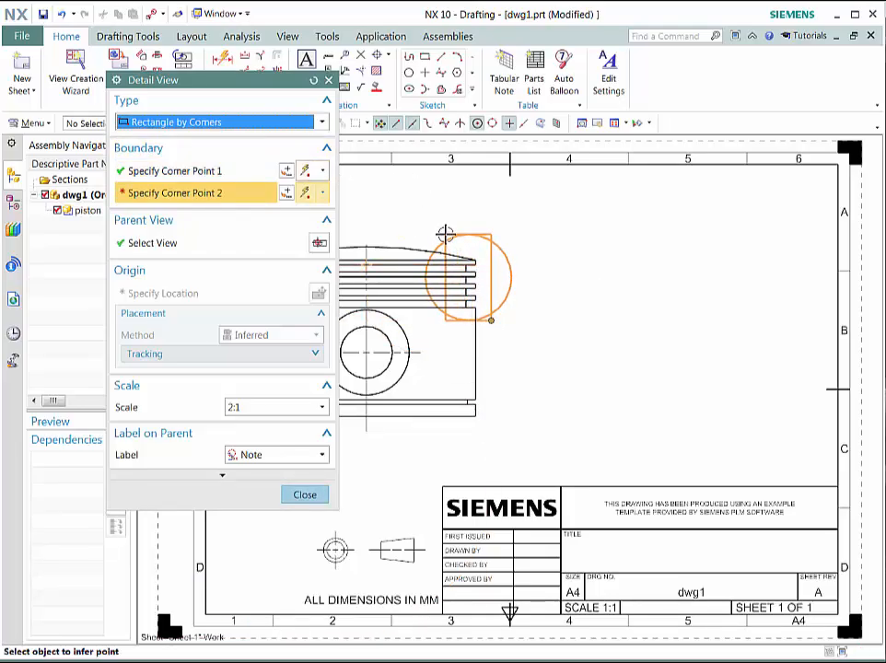
pyautogui.click(445, 234)
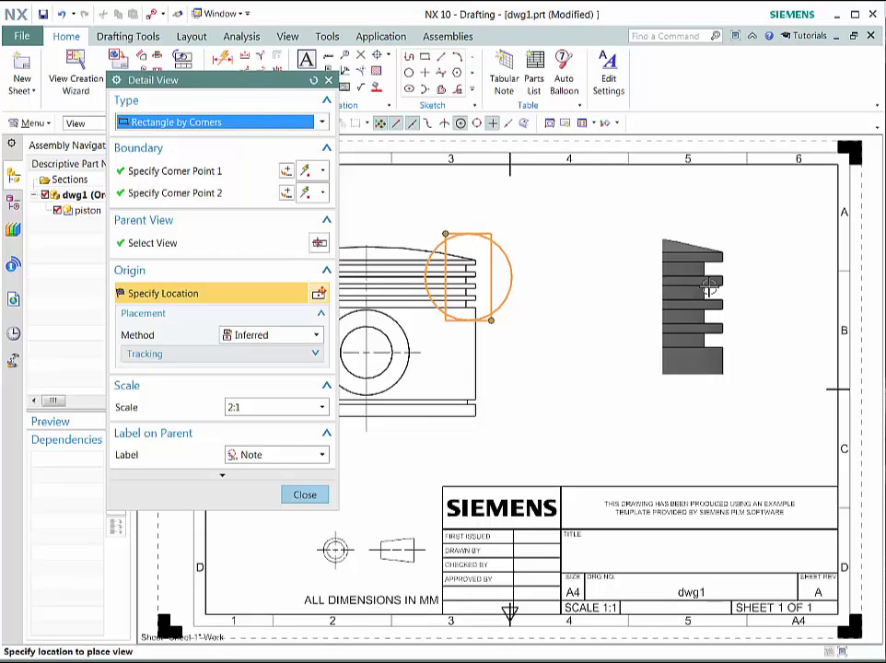
# Set the detail view's scale to a 3:1 ratio and place the view to the right of the piston
pyautogui.click(322, 407)
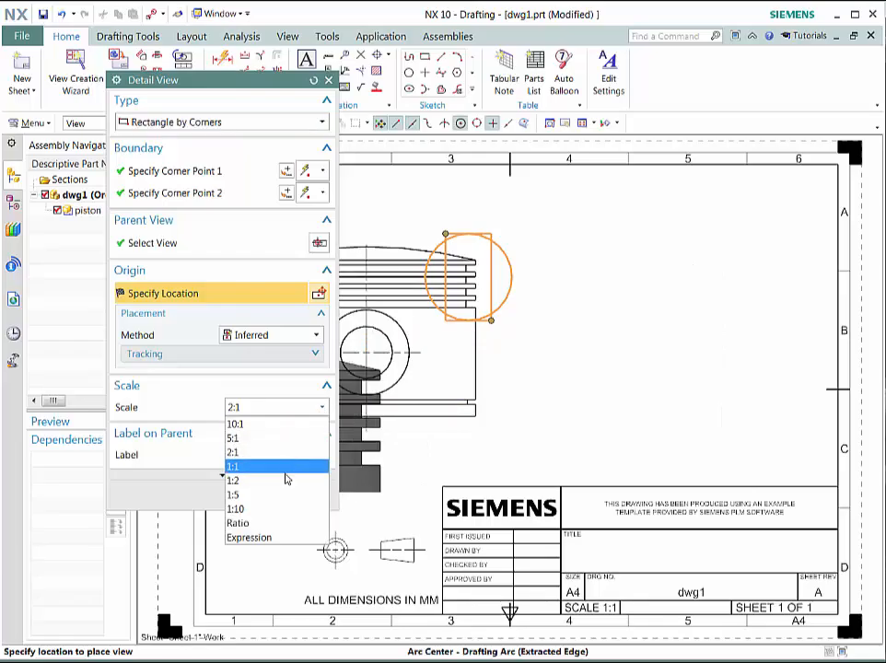
pyautogui.click(257, 525)
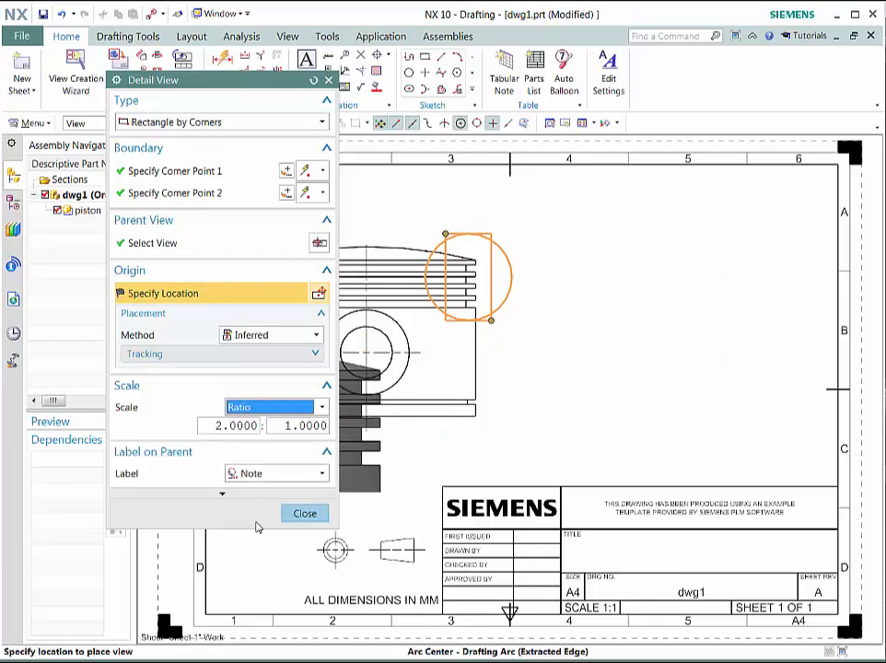
pyautogui.doubleClick(218, 426)
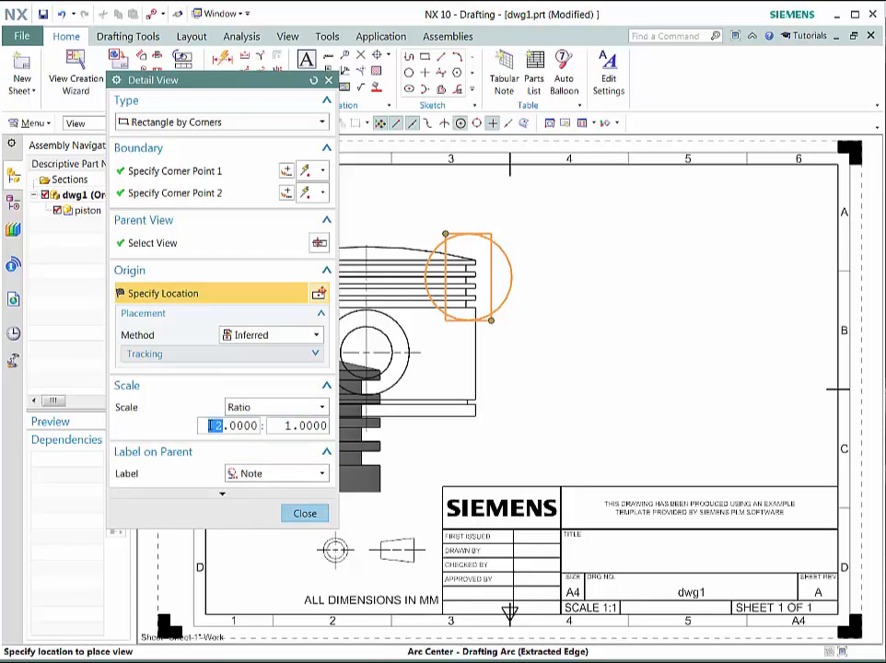
pyautogui.click(261, 410)
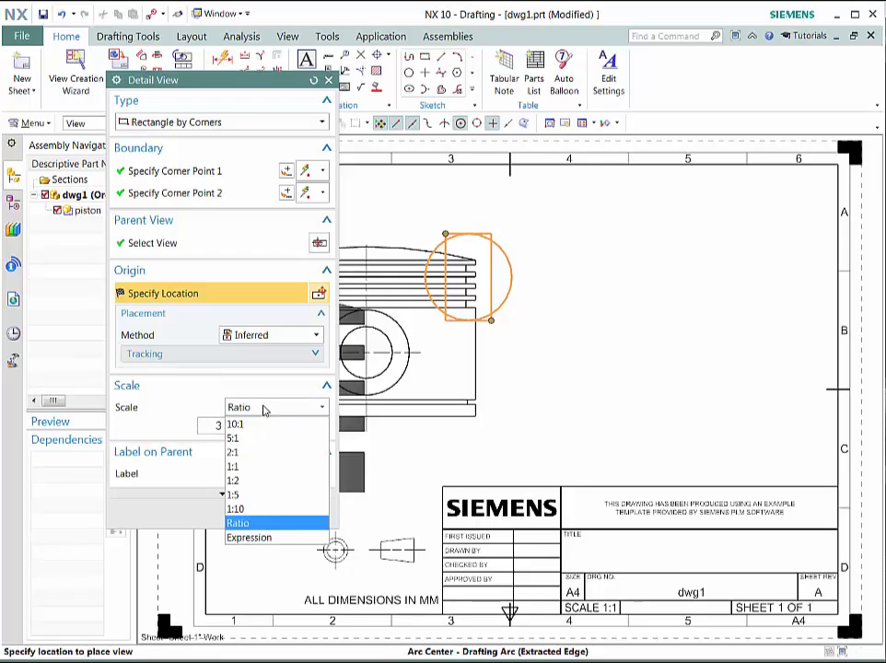
pyautogui.click(201, 463)
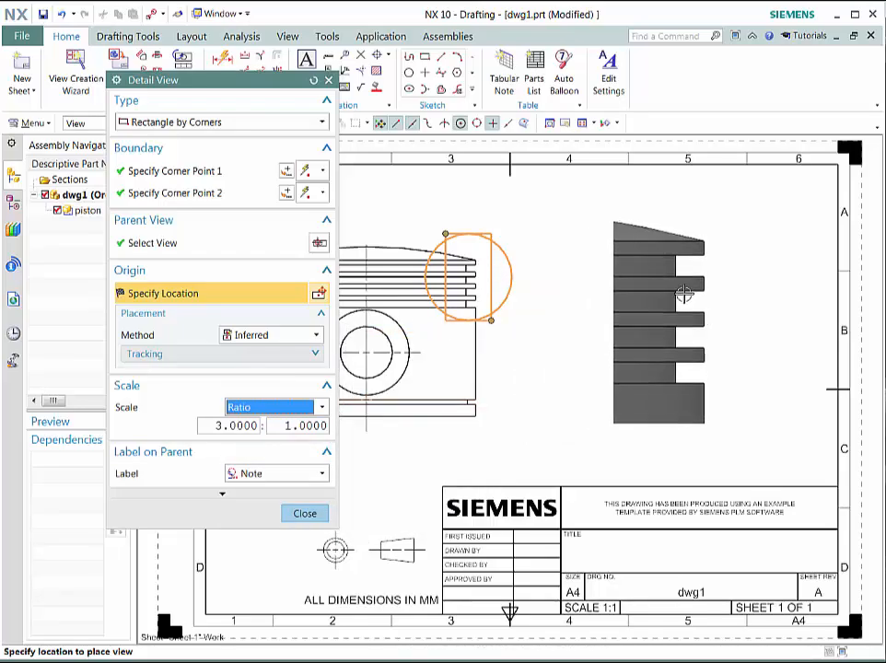
pyautogui.click(684, 295)
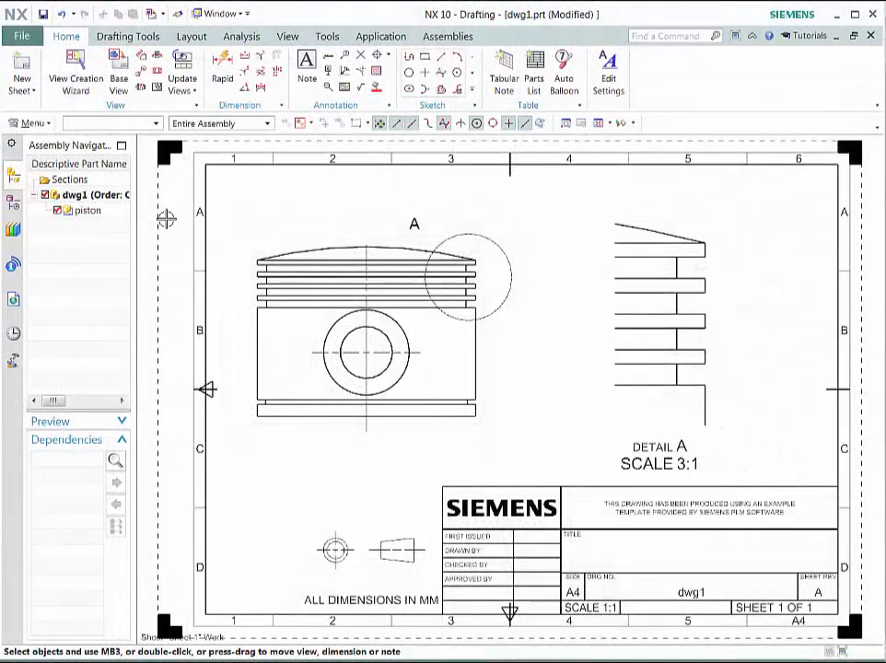
# Create a new stand-alone A4 drawing in millimetres named dwg3.prt, leaving the title block cells unfilled
pyautogui.click(30, 39)
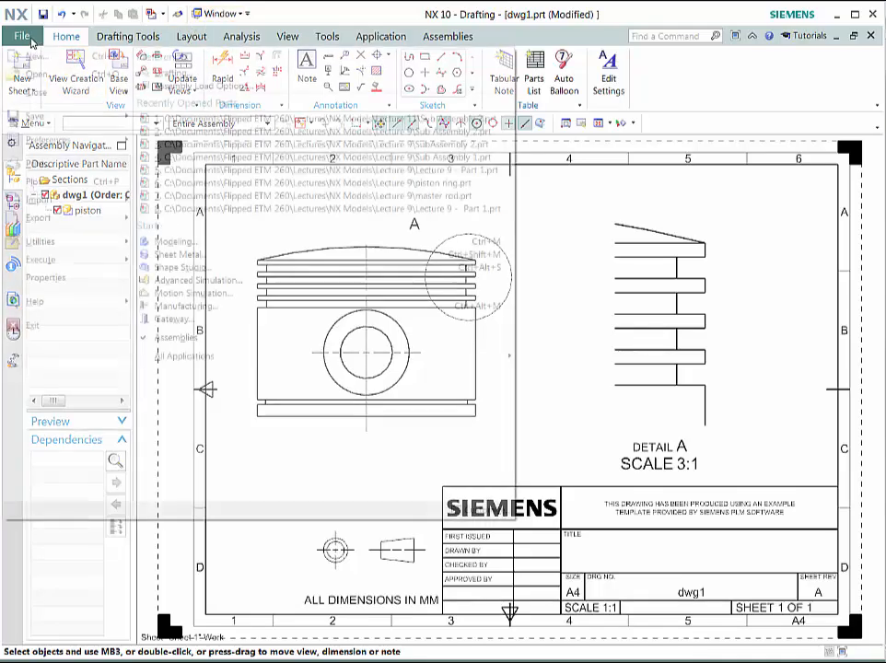
pyautogui.click(35, 52)
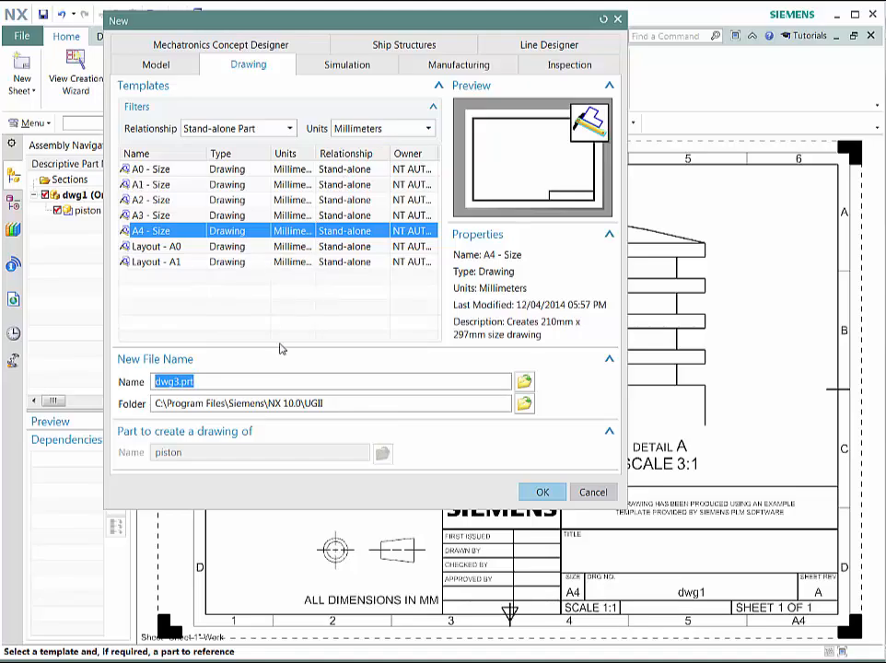
pyautogui.click(542, 492)
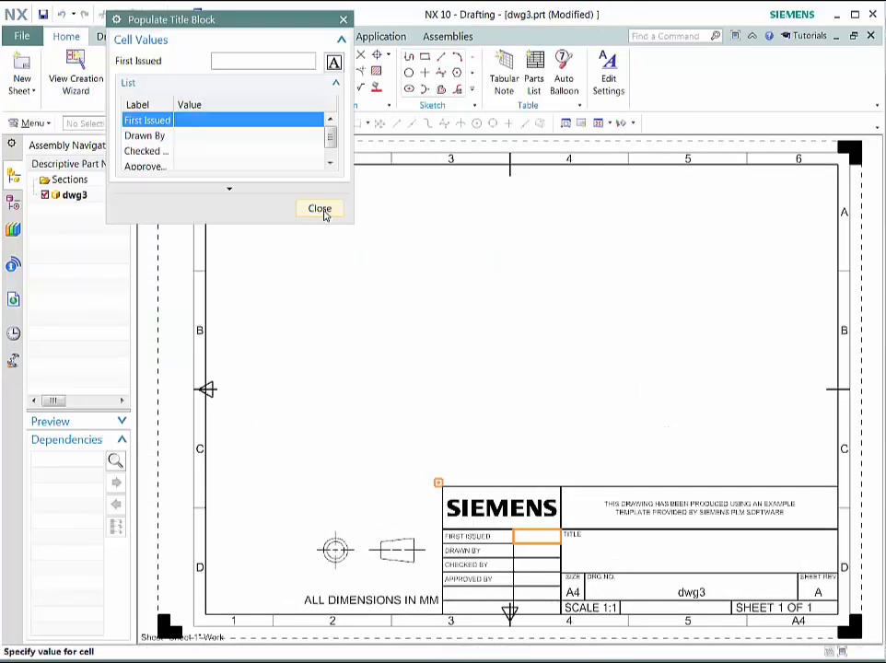
pyautogui.click(323, 211)
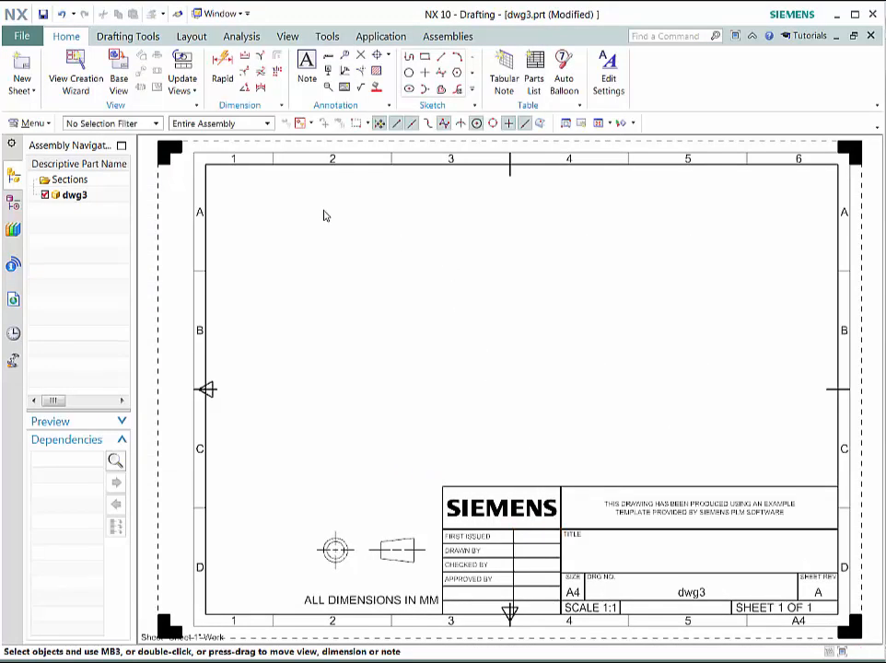
# Start a base view and load casting.prt from the Lecture 11 folder as its part
pyautogui.click(118, 76)
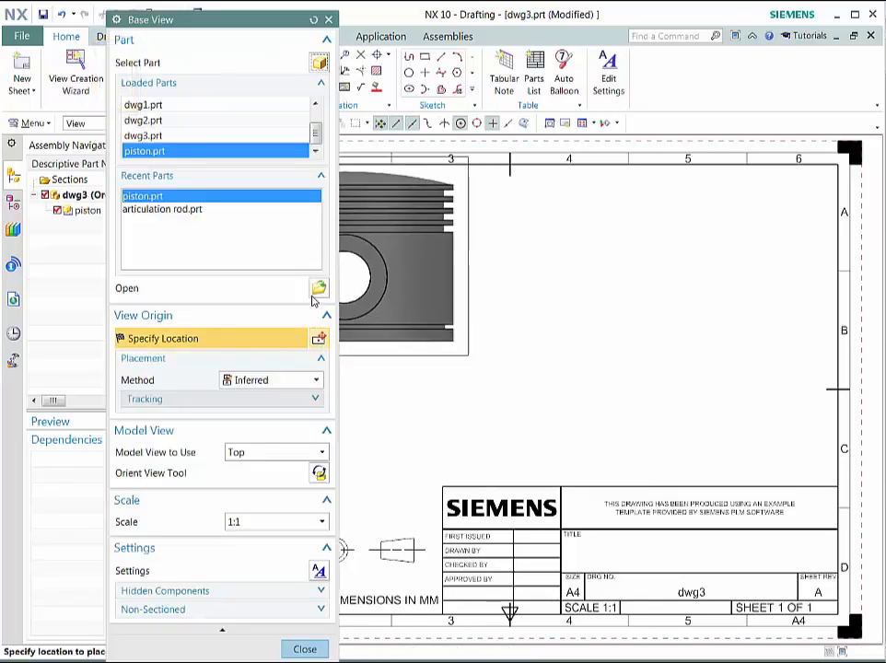
pyautogui.click(319, 289)
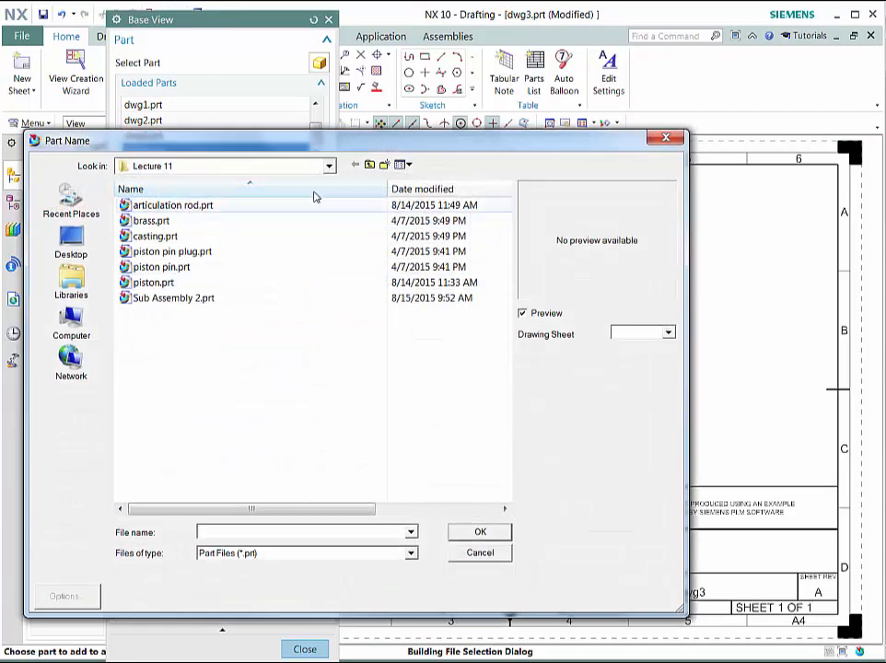
pyautogui.click(147, 237)
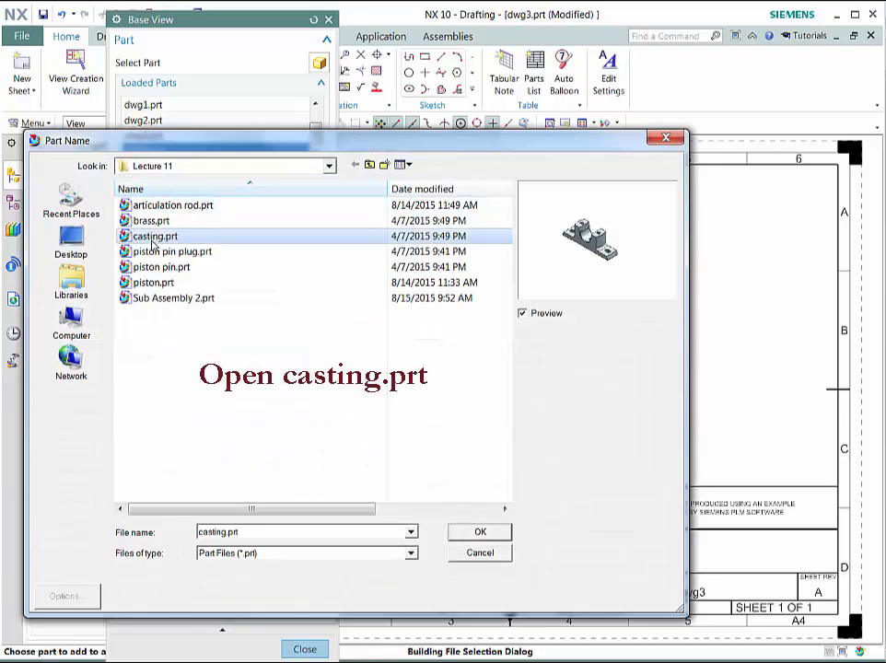
pyautogui.click(480, 532)
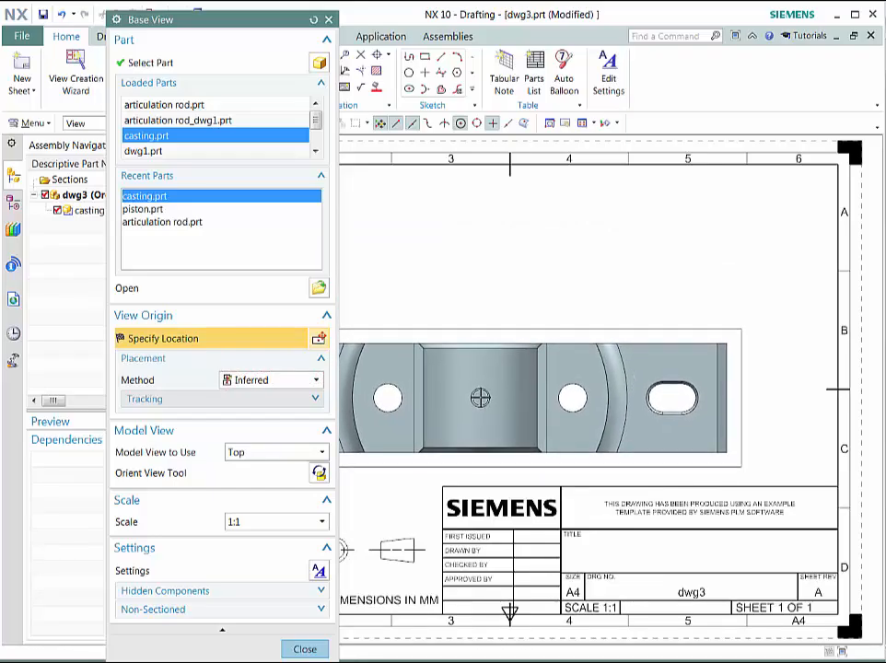
# Place the casting's Top view at 1:1 scale above the title block without a projected view, and shift it slightly right and down
pyautogui.click(479, 396)
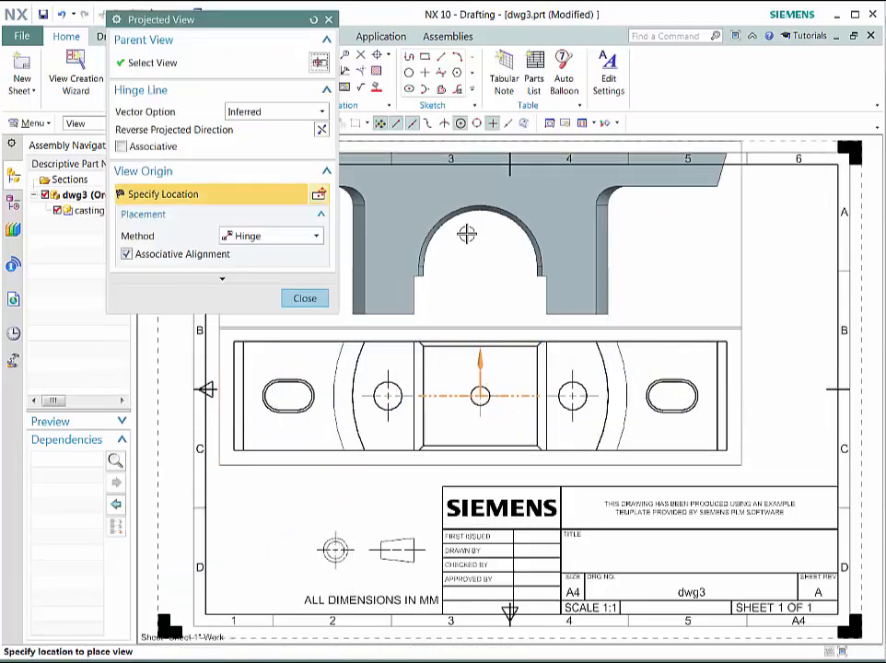
pyautogui.click(305, 299)
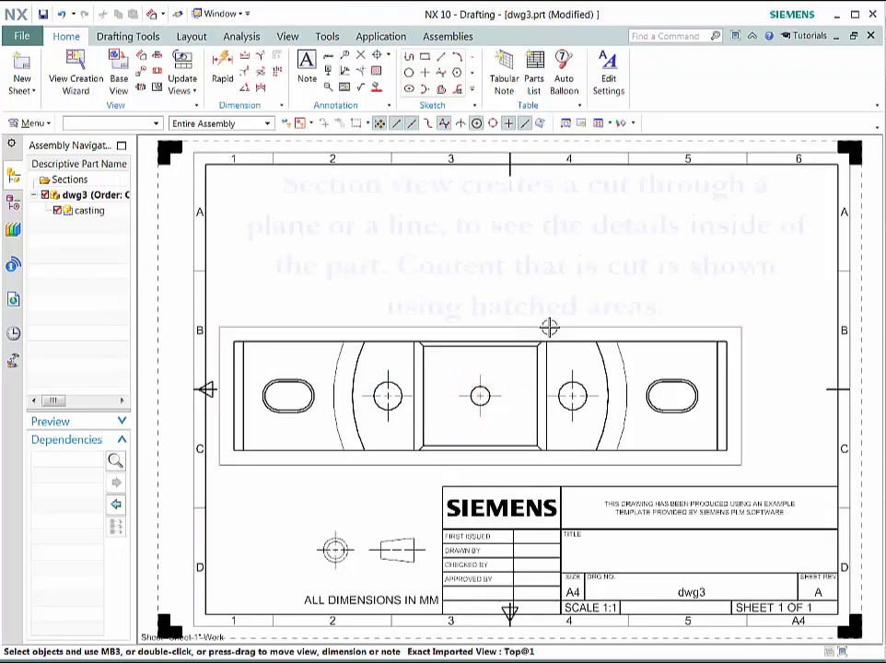
pyautogui.moveTo(550, 327); pyautogui.dragTo(593, 327)
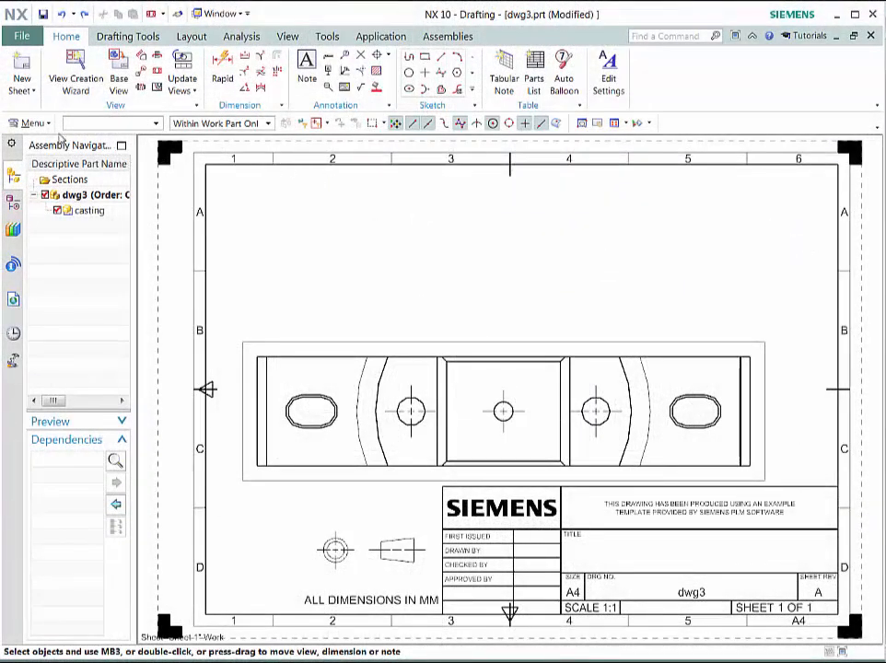
# Turn off the display of view borders in the drafting preferences for the casting drawing
pyautogui.click(33, 124)
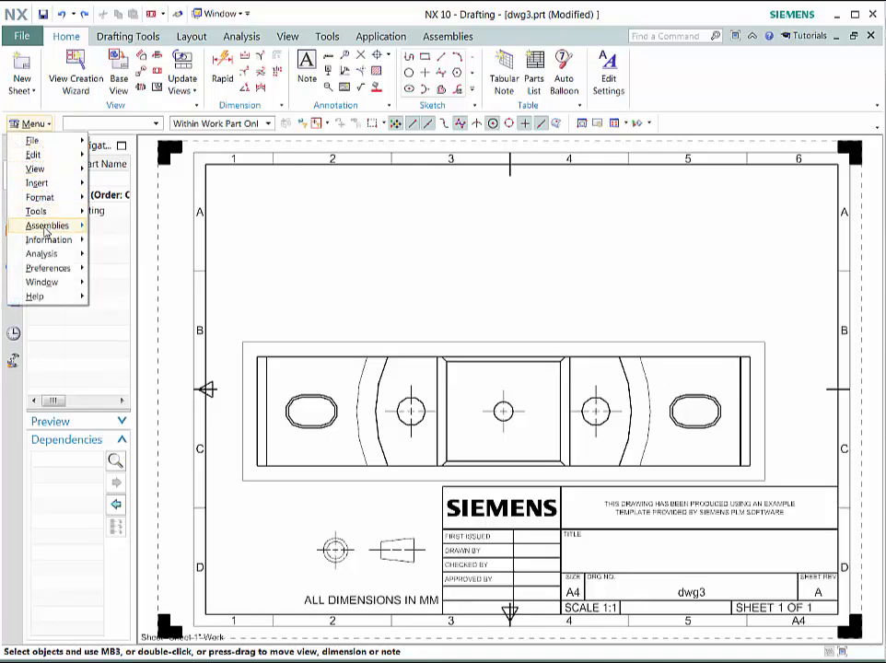
pyautogui.moveTo(55, 268)
pyautogui.click(135, 299)
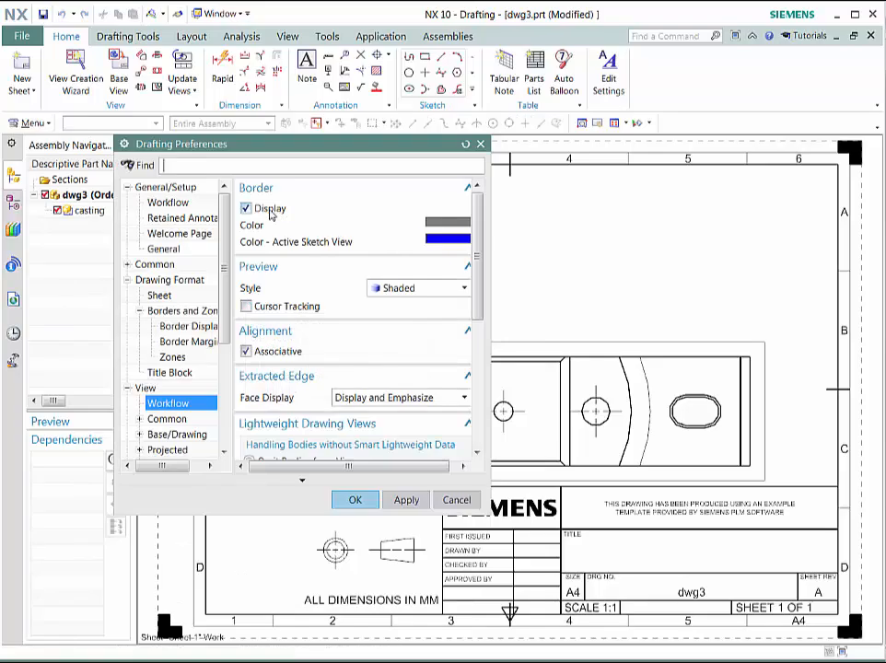
pyautogui.click(267, 209)
pyautogui.click(356, 499)
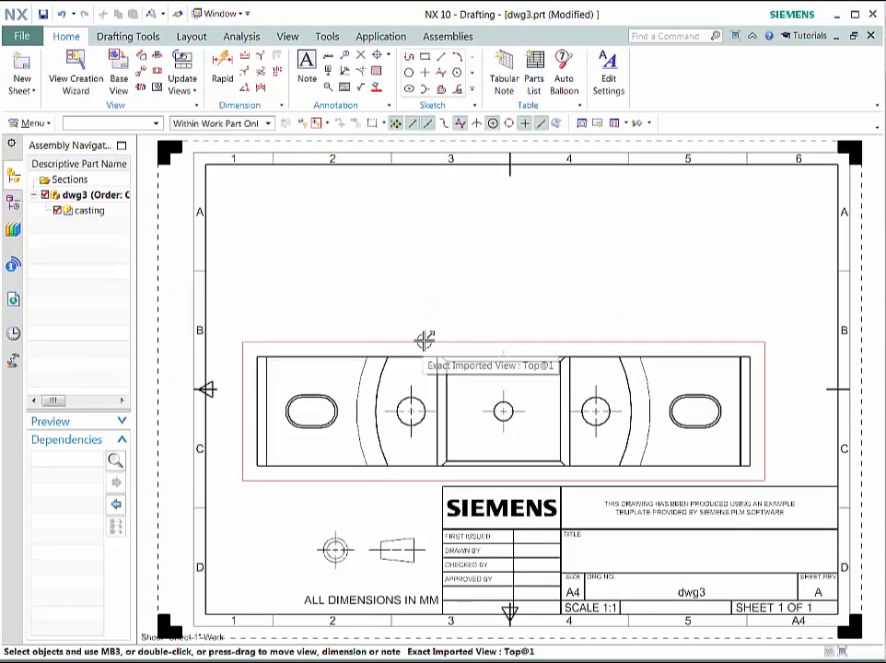
# Change the casting's Top view to 1:2 scale and move it slightly down toward the title block
pyautogui.rightClick(425, 341)
pyautogui.click(456, 385)
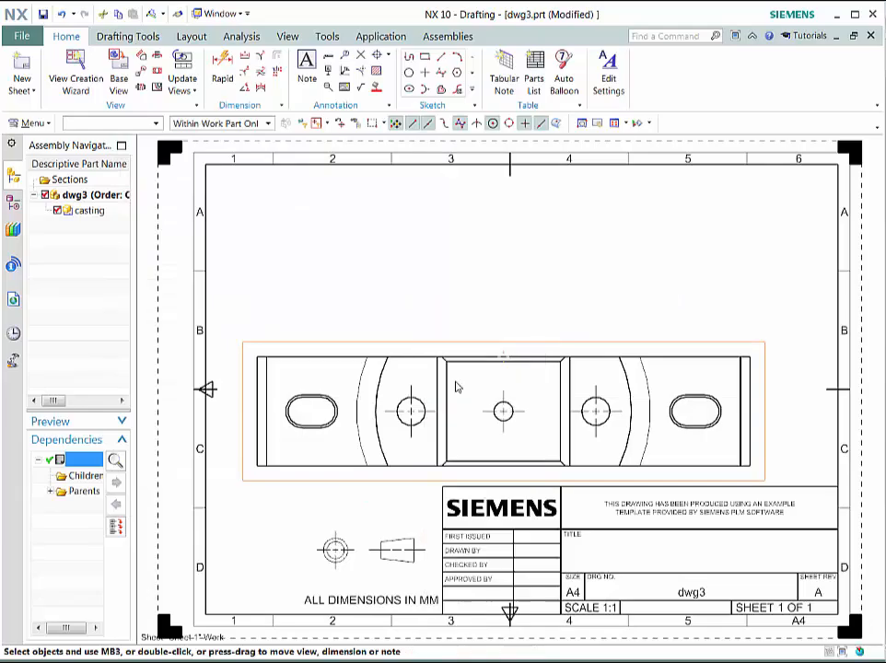
pyautogui.click(292, 394)
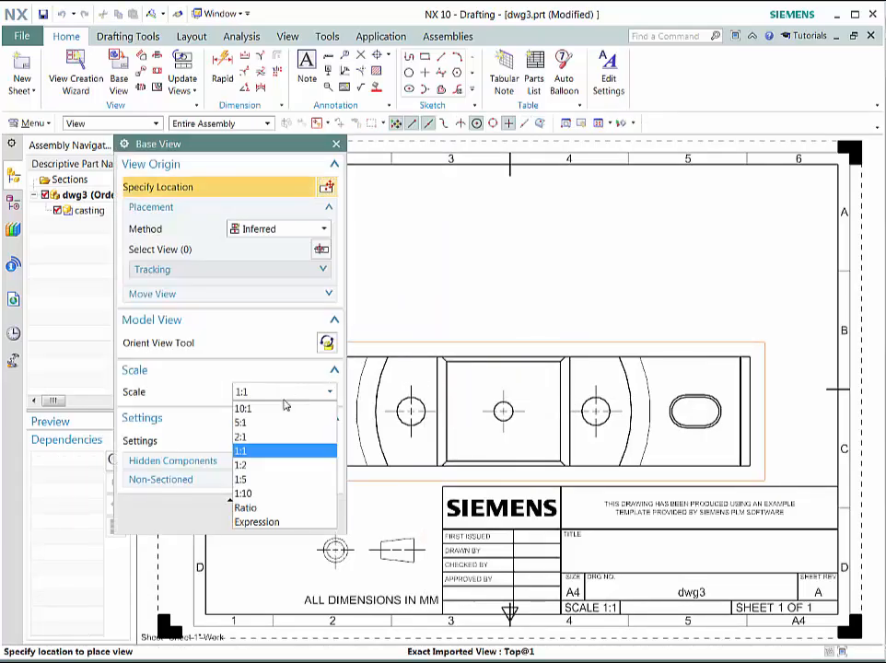
pyautogui.click(253, 465)
pyautogui.click(311, 518)
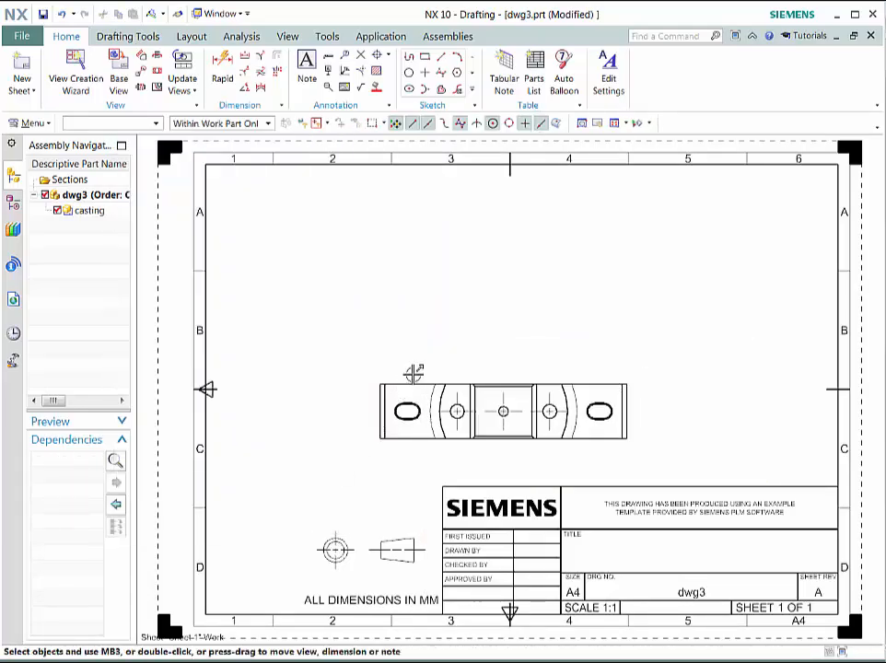
pyautogui.moveTo(415, 367); pyautogui.dragTo(419, 380)
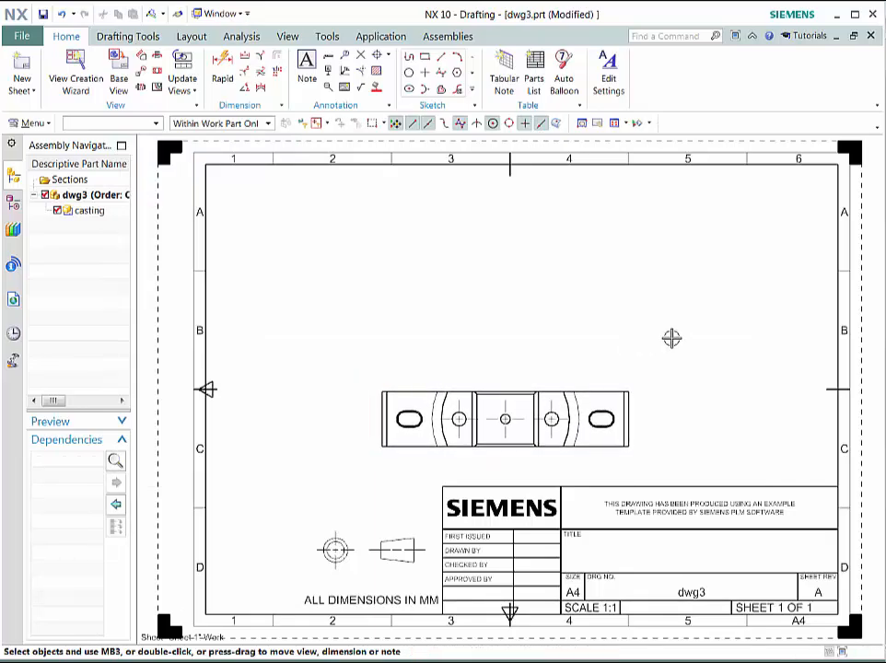
# Move the casting's Top view up and create a simple horizontal section view through its centre hole, placed directly below it
pyautogui.moveTo(508, 380); pyautogui.dragTo(503, 302)
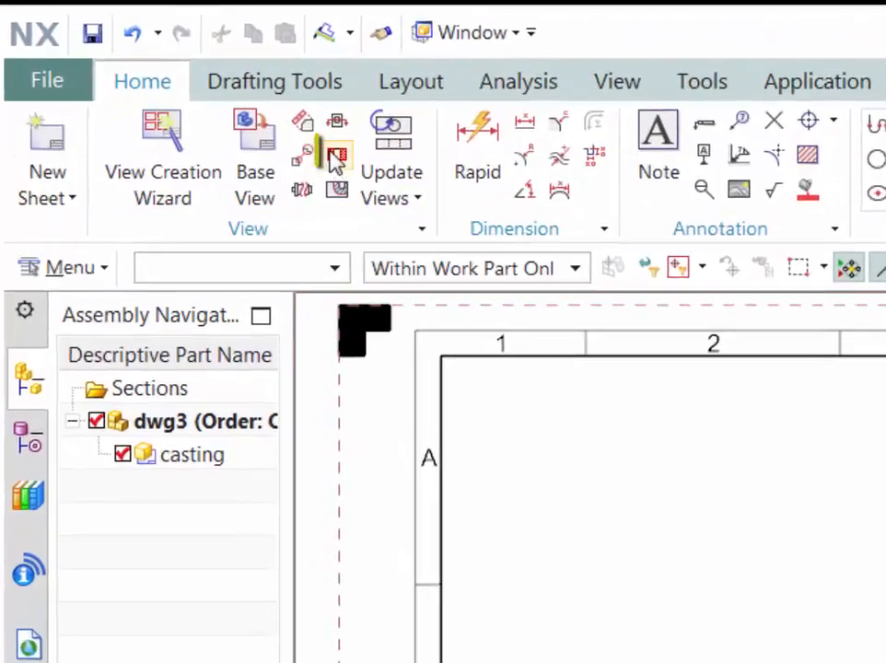
pyautogui.click(331, 158)
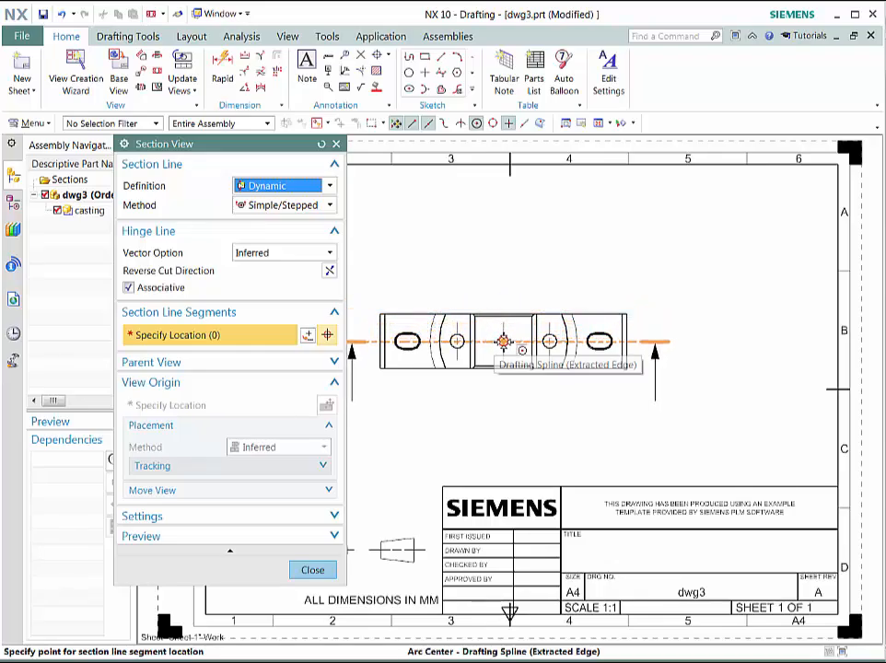
pyautogui.click(503, 341)
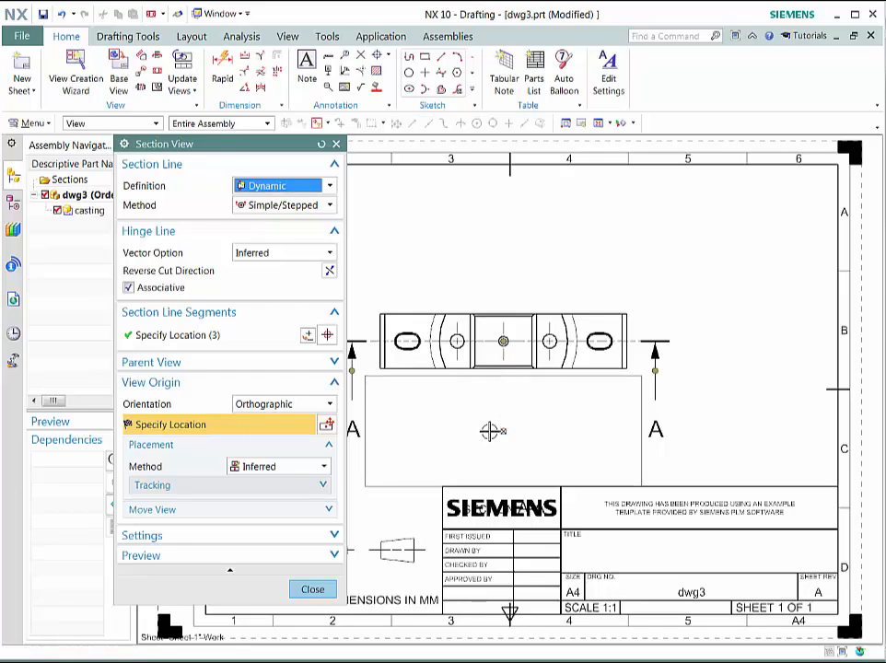
pyautogui.click(492, 431)
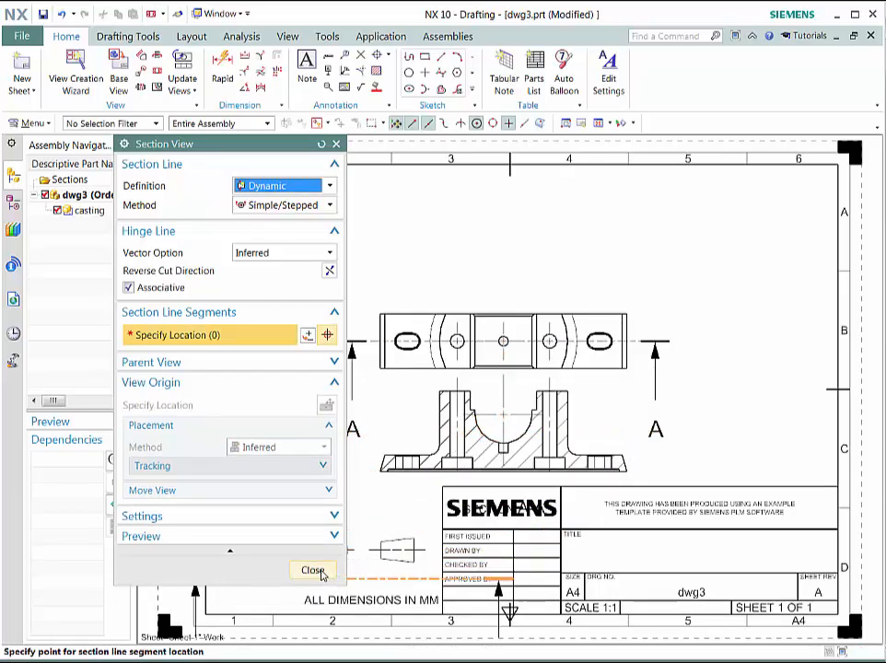
pyautogui.click(311, 570)
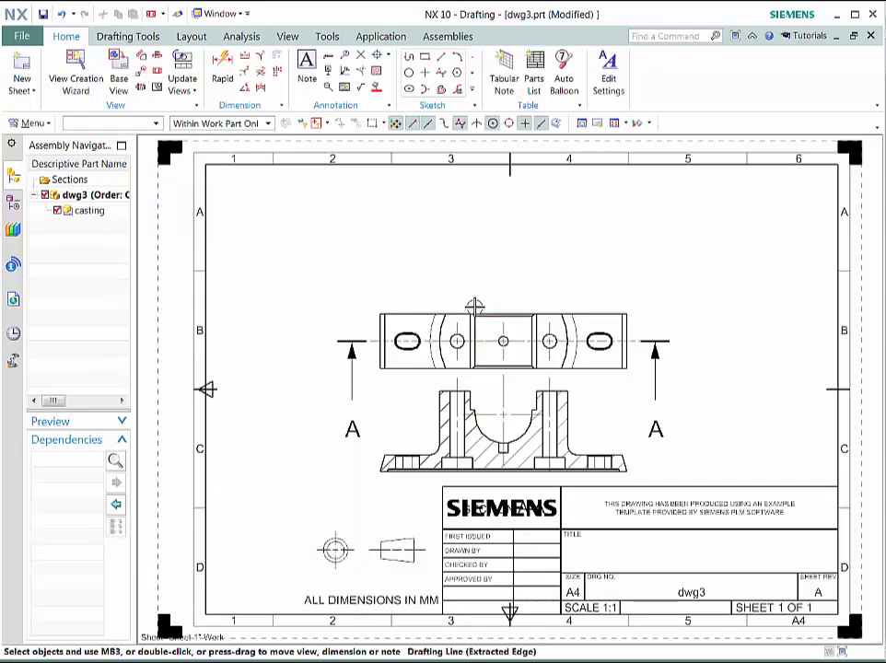
# Move the casting's Top view higher on the sheet and shift the section view up, away from the title block
pyautogui.moveTo(467, 300); pyautogui.dragTo(458, 223)
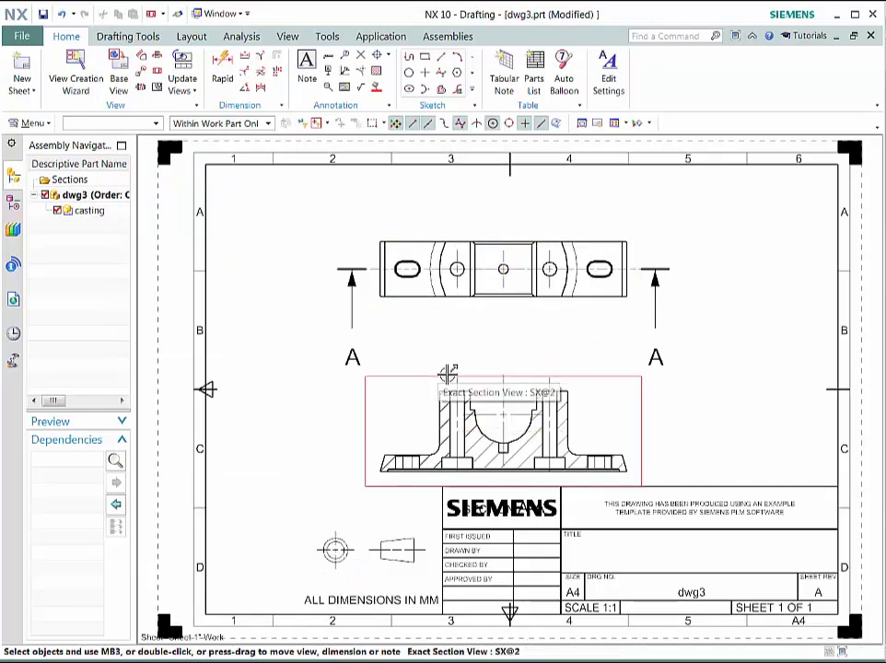
pyautogui.moveTo(448, 372); pyautogui.dragTo(447, 333)
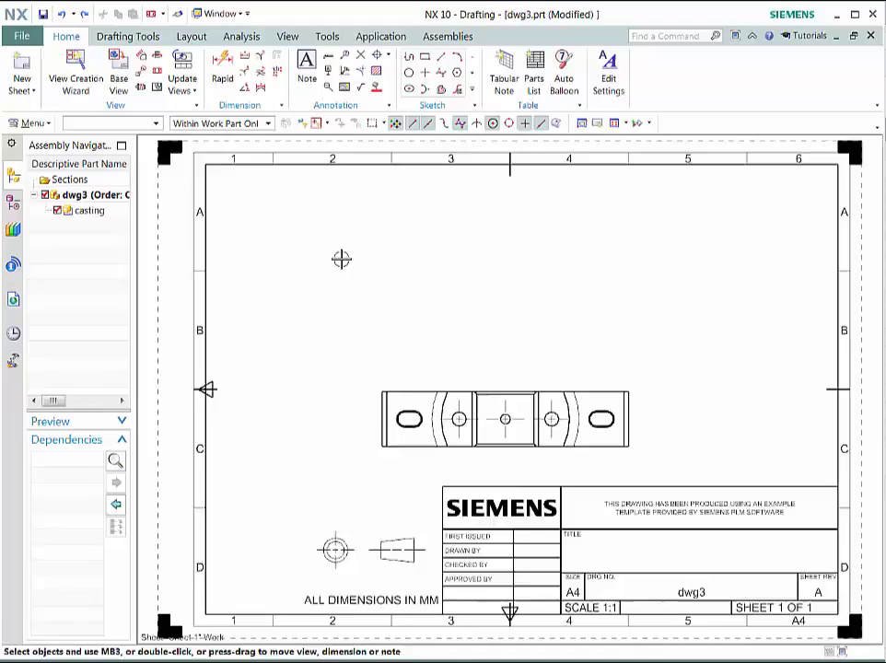
# Create a Simple/Stepped section line on the casting's Top view, running between the centres of the two round holes flanking the middle hole
pyautogui.click(157, 56)
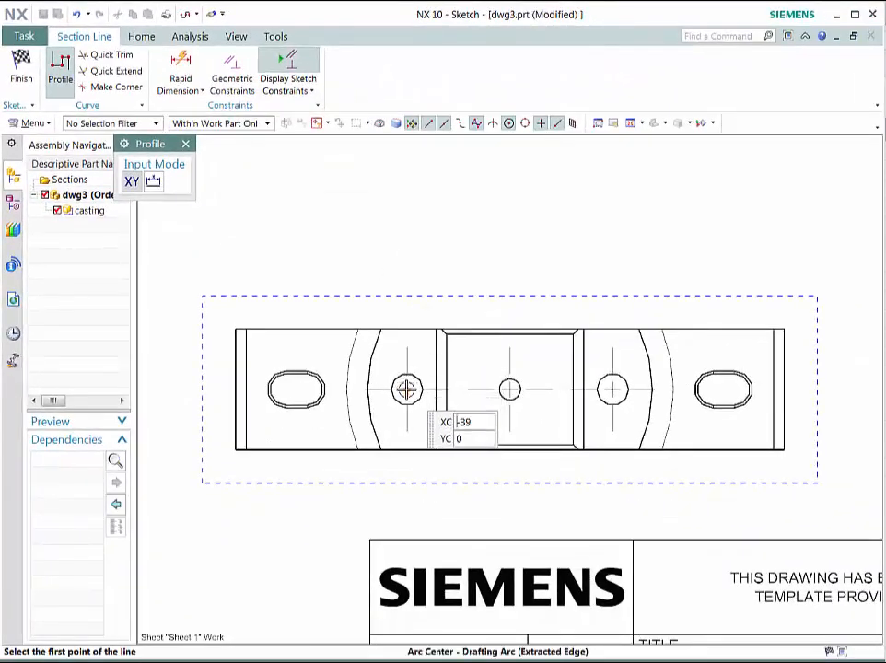
pyautogui.click(406, 388)
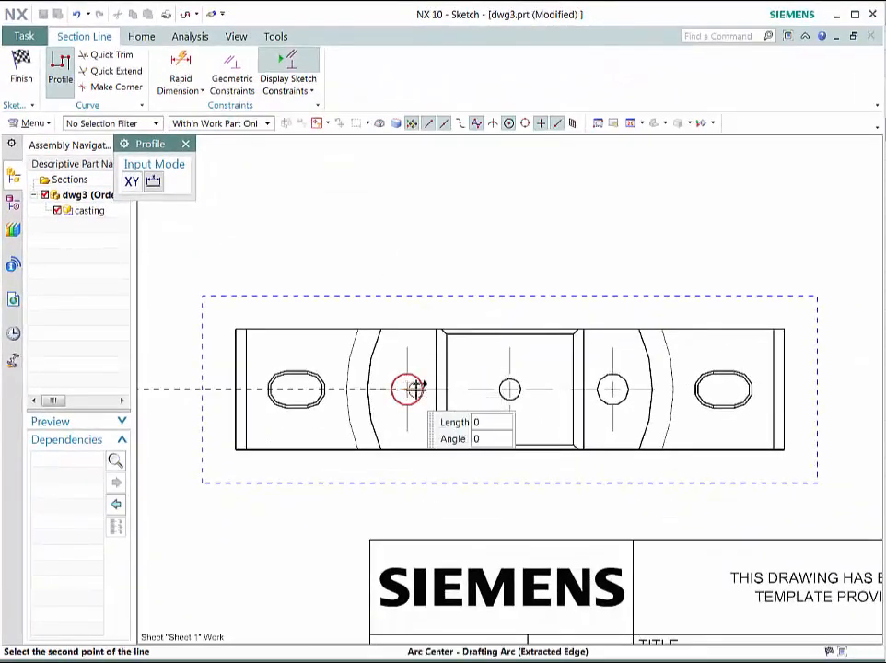
pyautogui.click(612, 389)
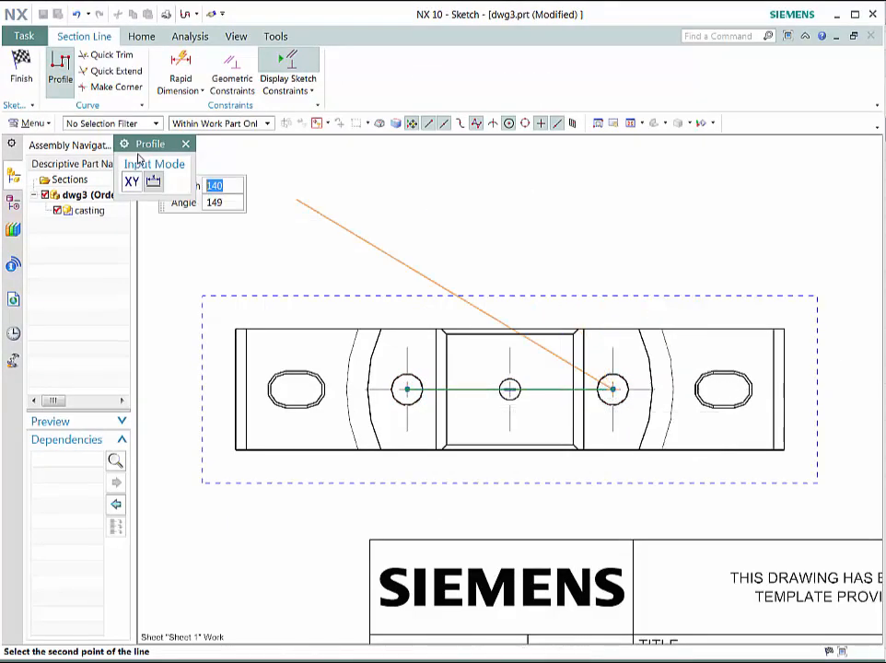
pyautogui.click(21, 69)
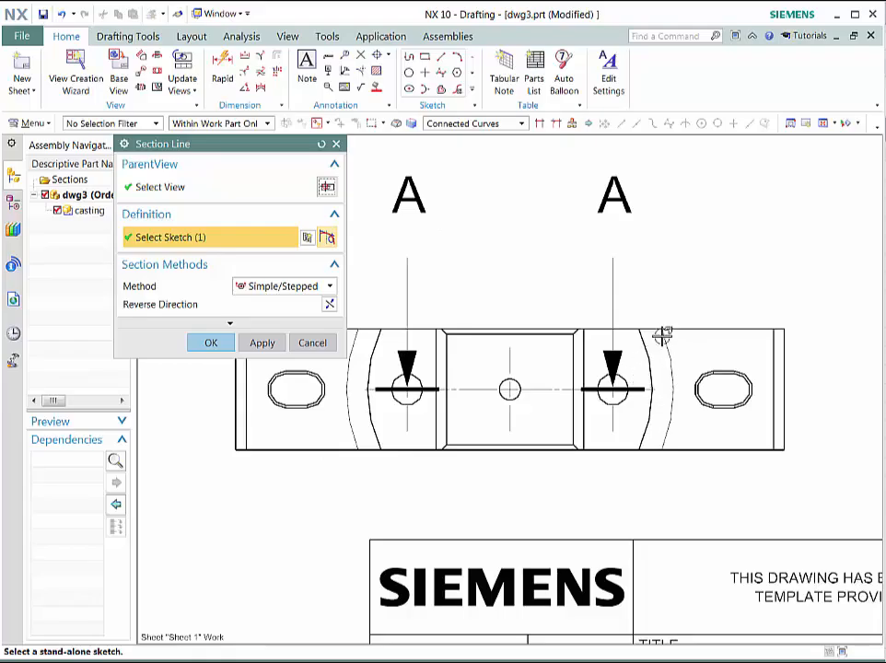
pyautogui.click(210, 341)
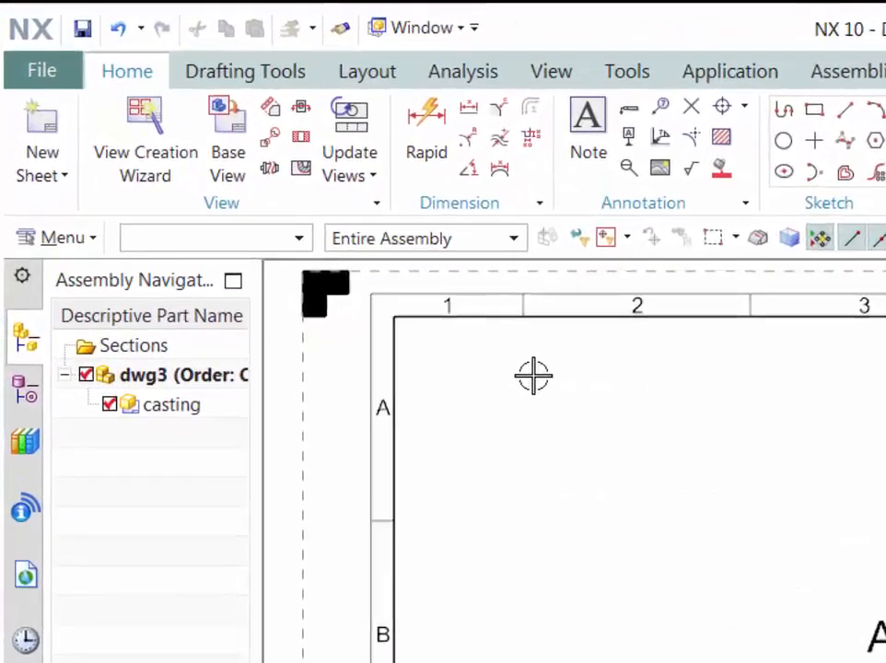
# Create a section view below the Top view from the existing stand-alone section line, and move both views up, clear of the title block
pyautogui.click(301, 137)
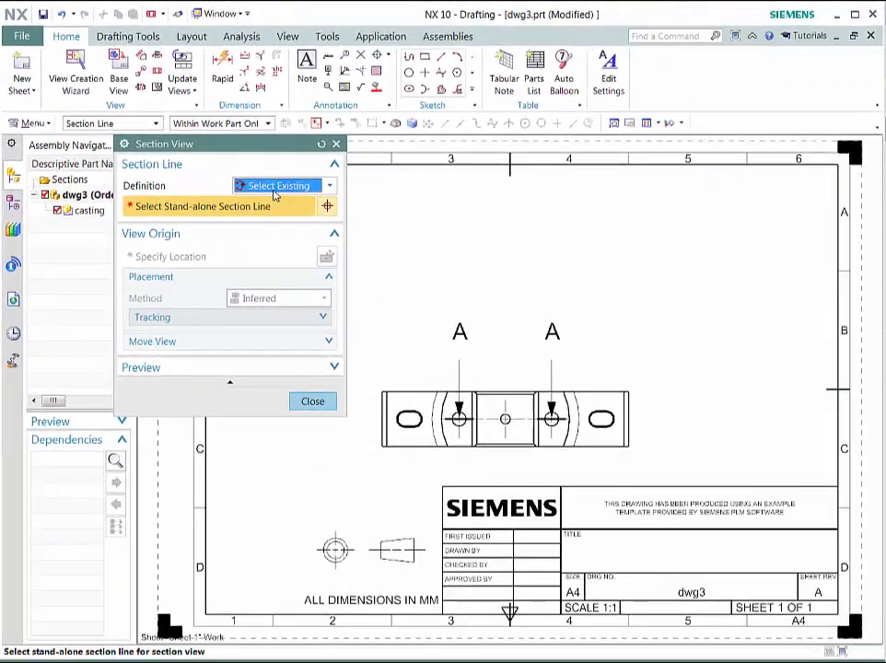
pyautogui.click(594, 406)
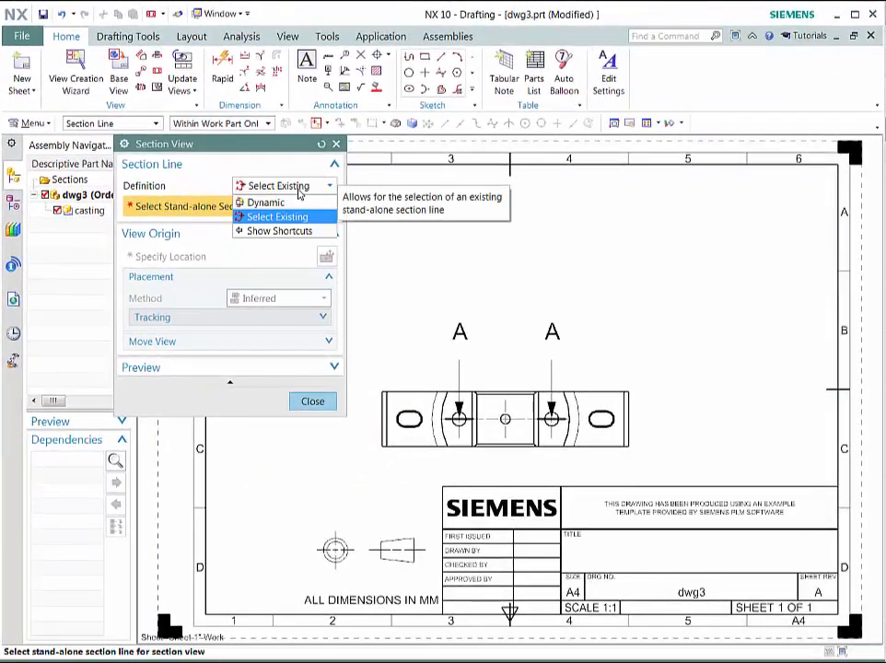
pyautogui.click(280, 218)
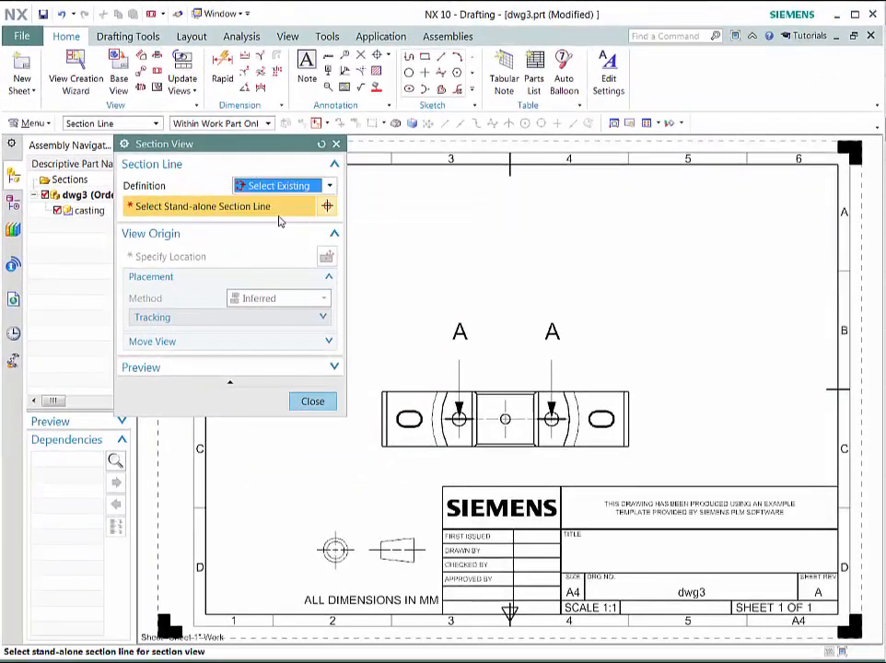
pyautogui.click(458, 405)
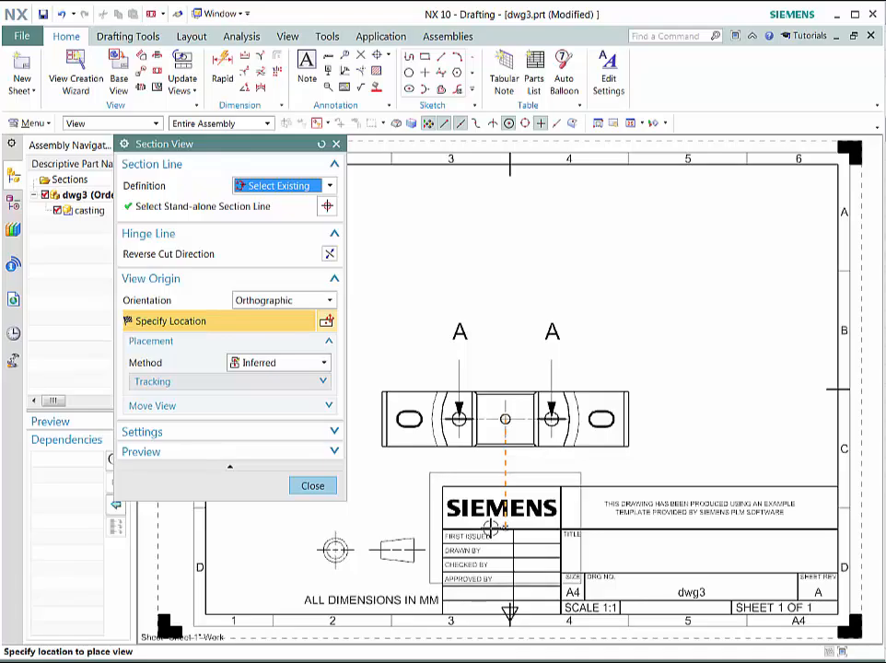
pyautogui.click(496, 532)
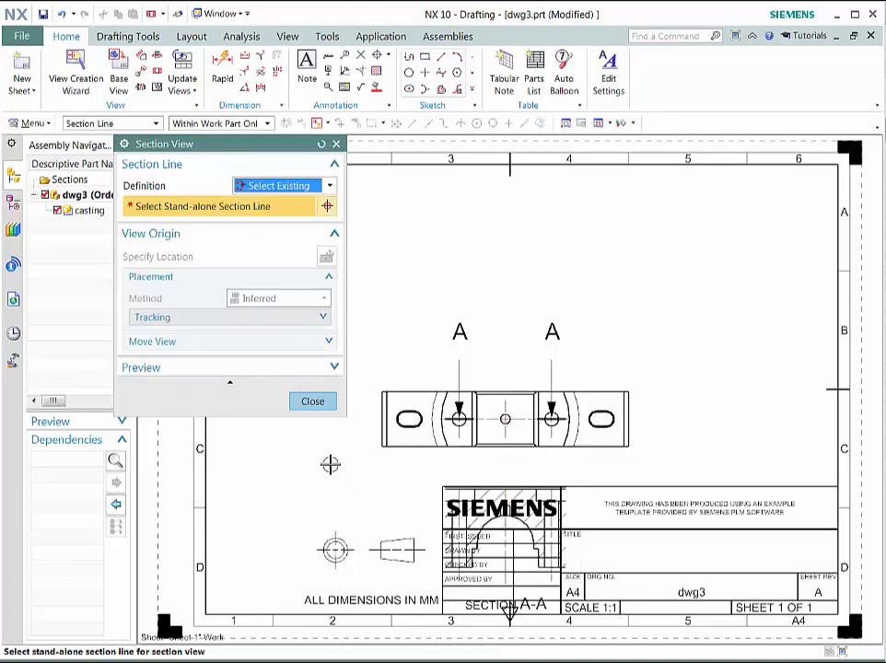
pyautogui.click(311, 401)
pyautogui.moveTo(399, 380)
pyautogui.mouseDown()
pyautogui.moveTo(416, 273)
pyautogui.moveTo(405, 223)
pyautogui.mouseUp()
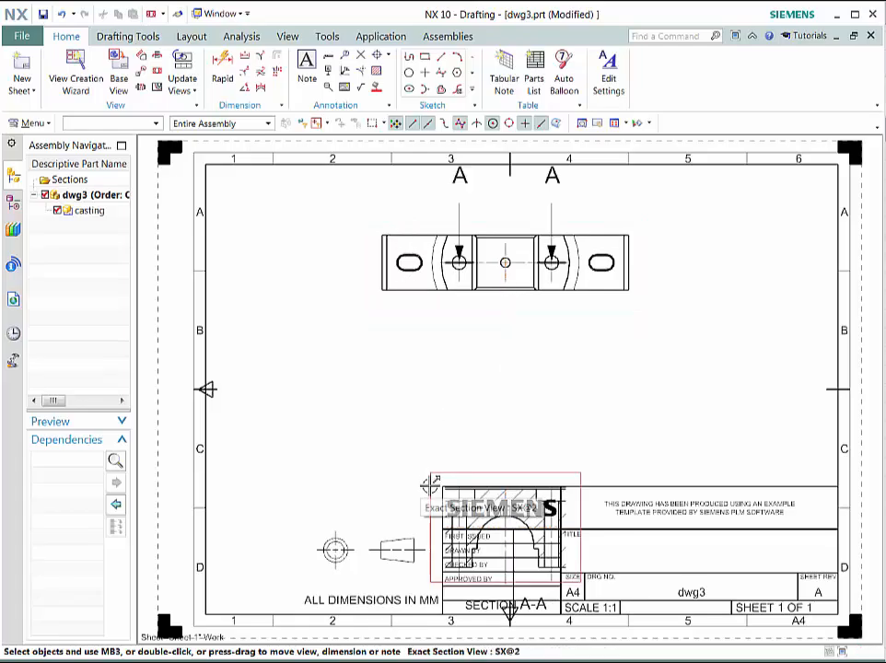
pyautogui.moveTo(431, 468); pyautogui.dragTo(419, 310)
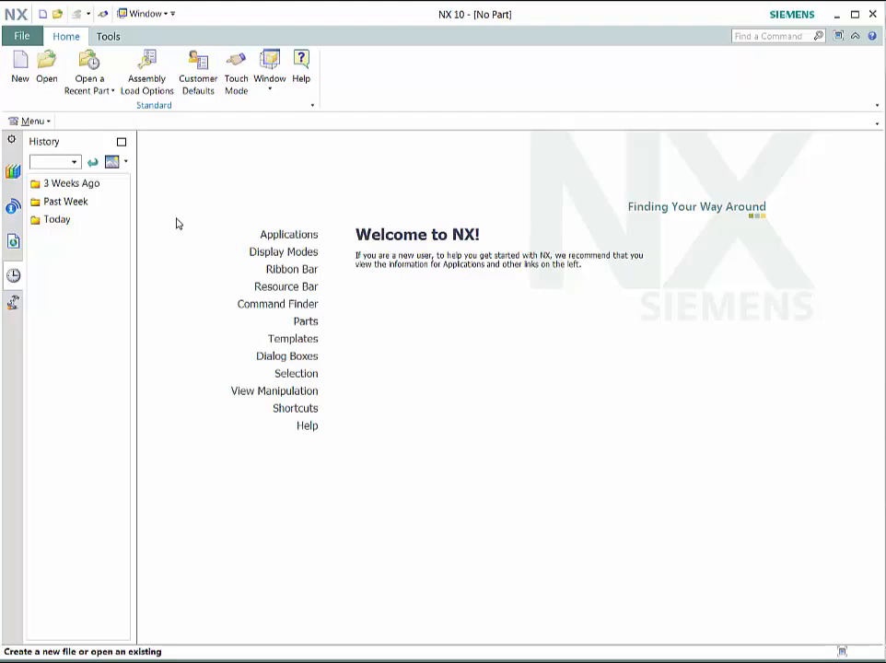
# Open Sub Assembly 2.prt from the Lecture 11 folder
pyautogui.click(44, 72)
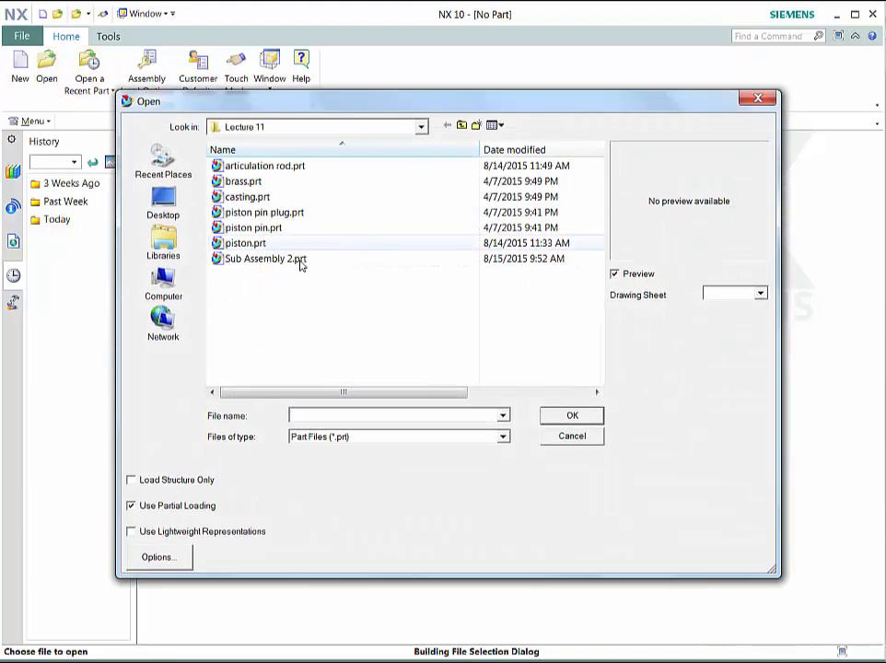
pyautogui.click(295, 259)
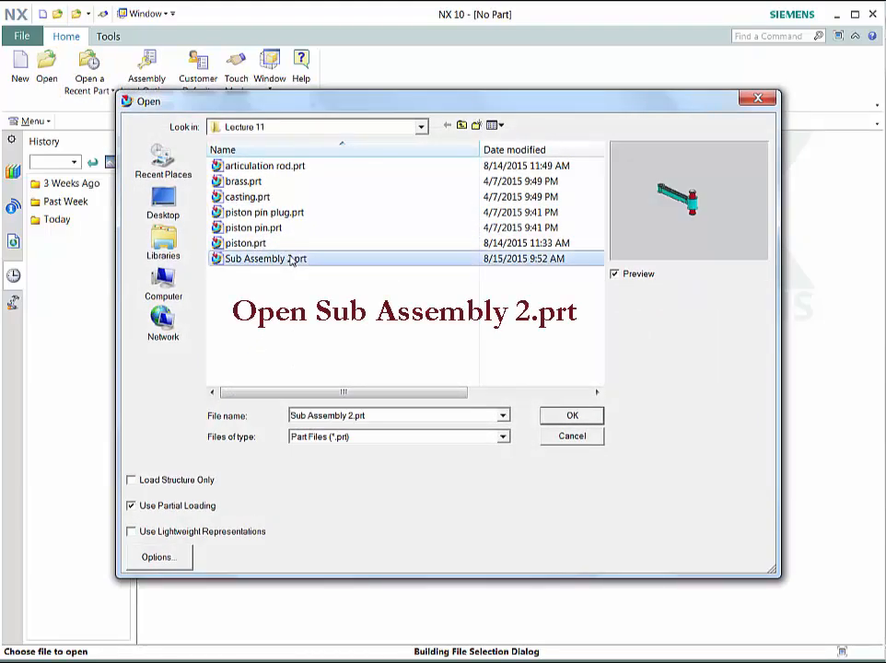
pyautogui.click(566, 420)
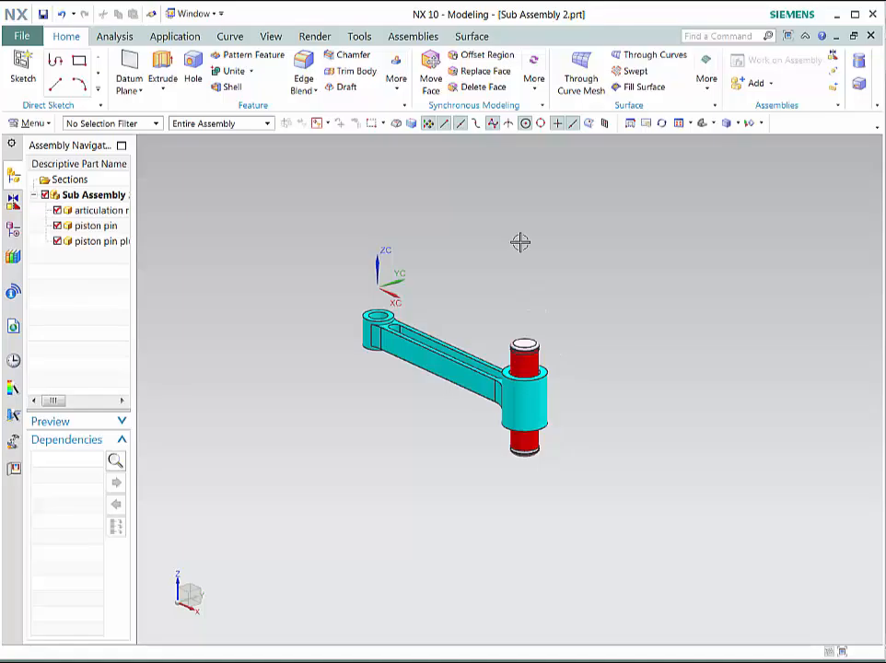
# Display the sub-assembly in its saved exploded view, Explosion 1
pyautogui.click(416, 38)
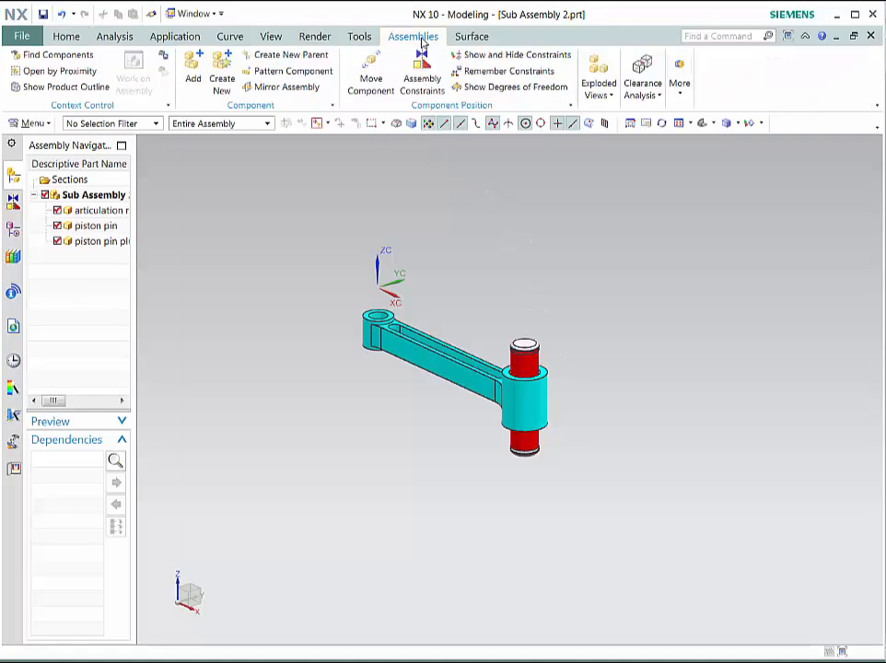
pyautogui.click(599, 92)
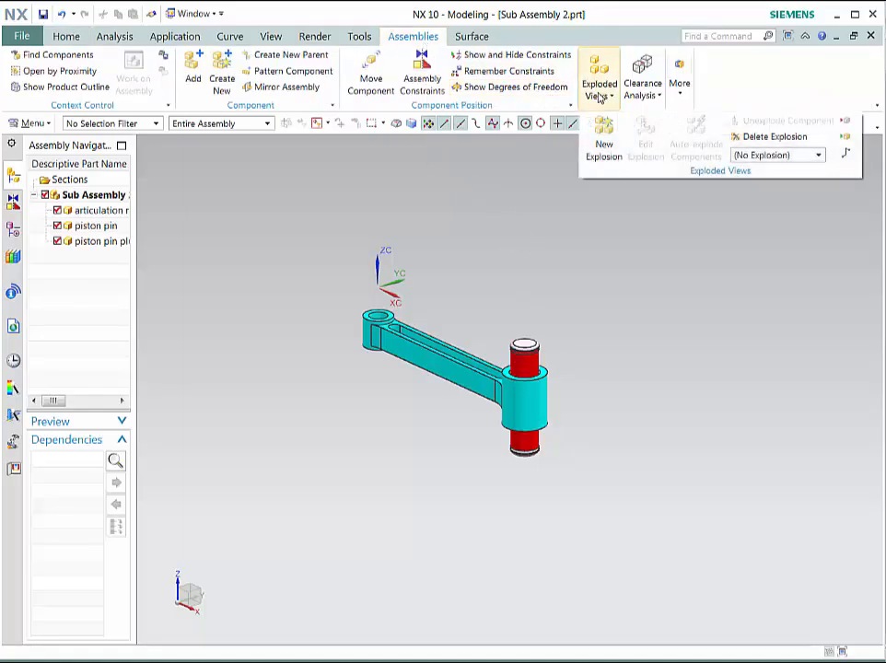
pyautogui.click(790, 162)
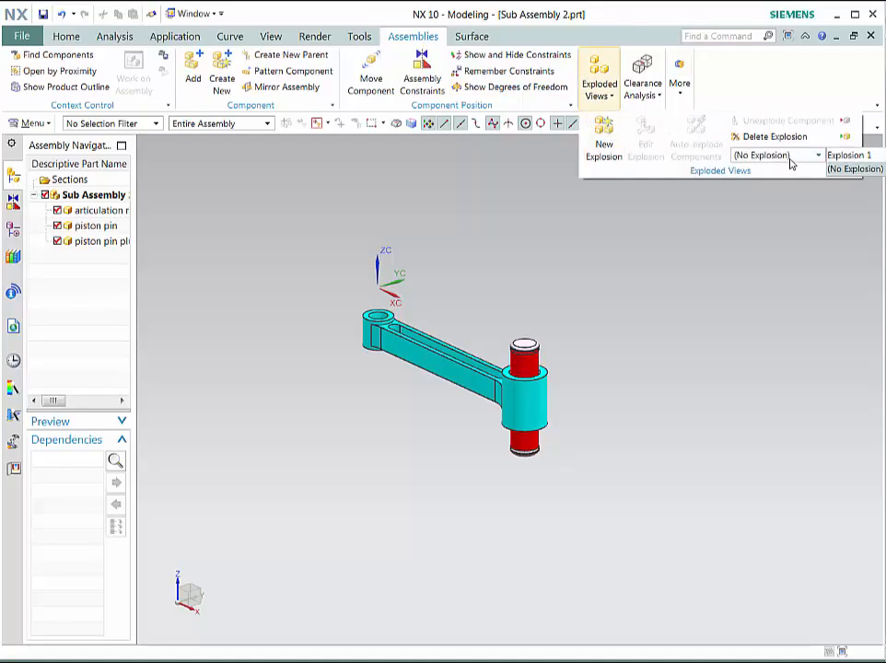
pyautogui.click(850, 155)
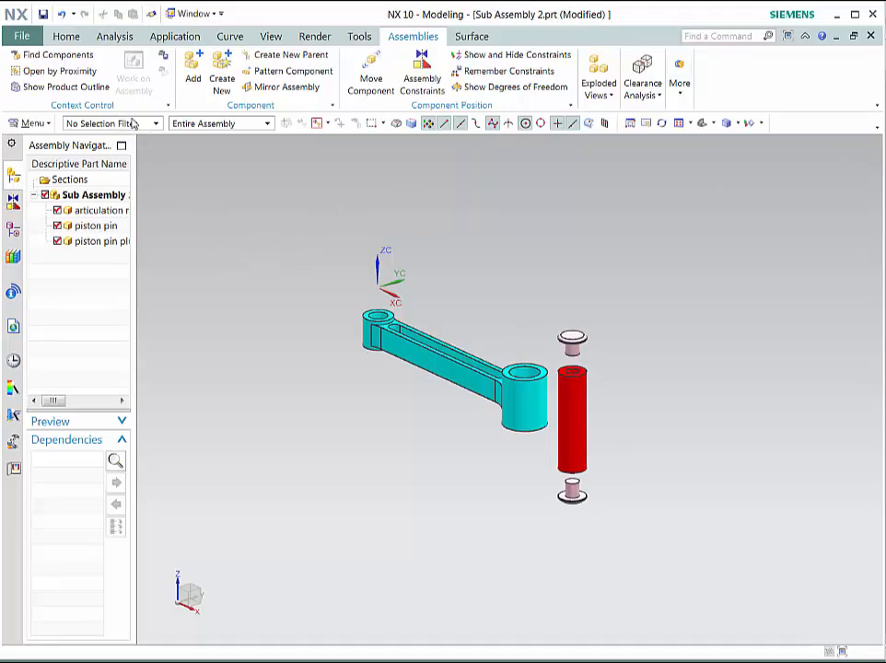
# Start Drafting for the exploded sub-assembly and create a standard-size A4 - 210 x 297 sheet
pyautogui.click(30, 37)
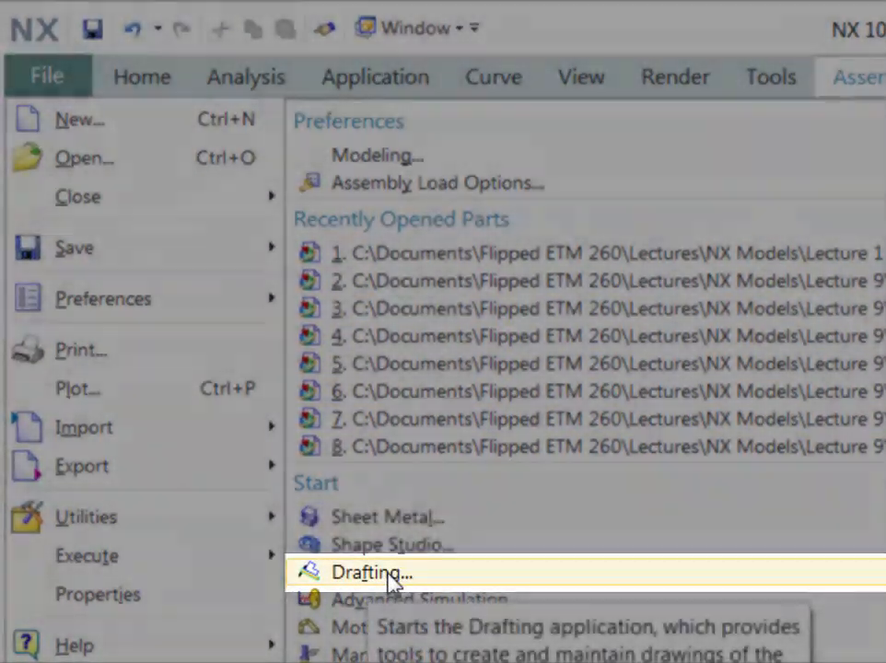
pyautogui.click(387, 576)
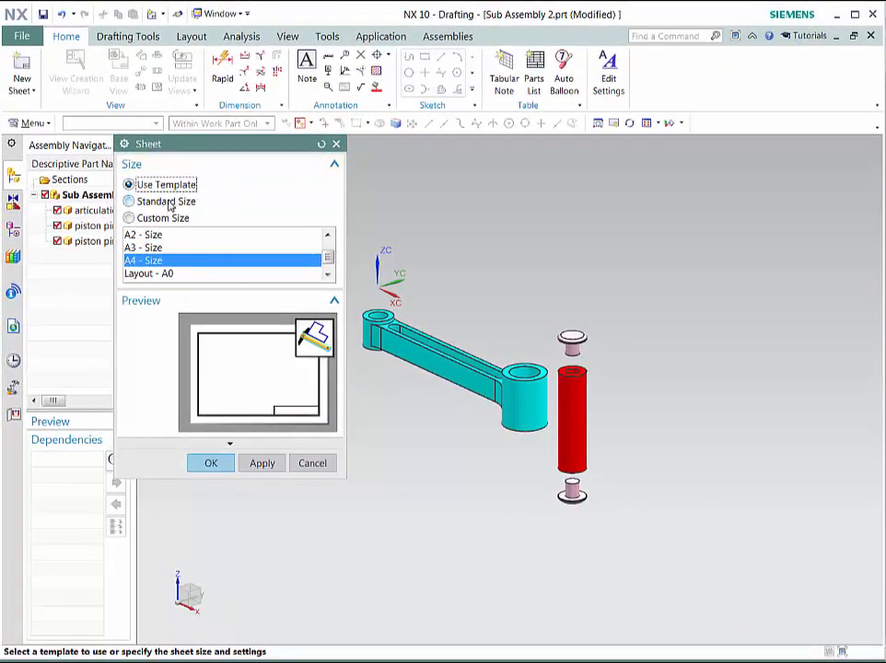
pyautogui.click(130, 200)
pyautogui.click(329, 240)
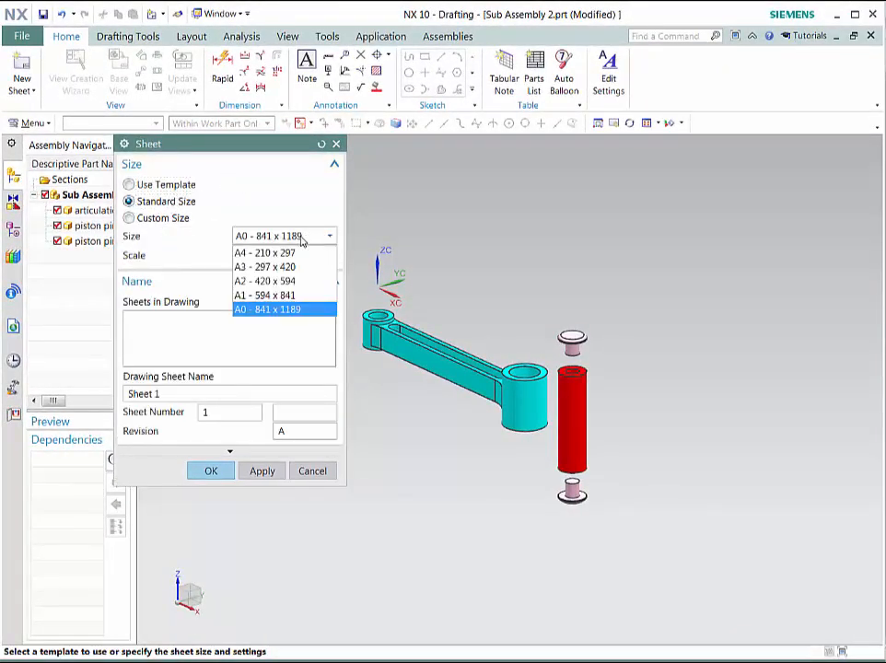
pyautogui.click(278, 252)
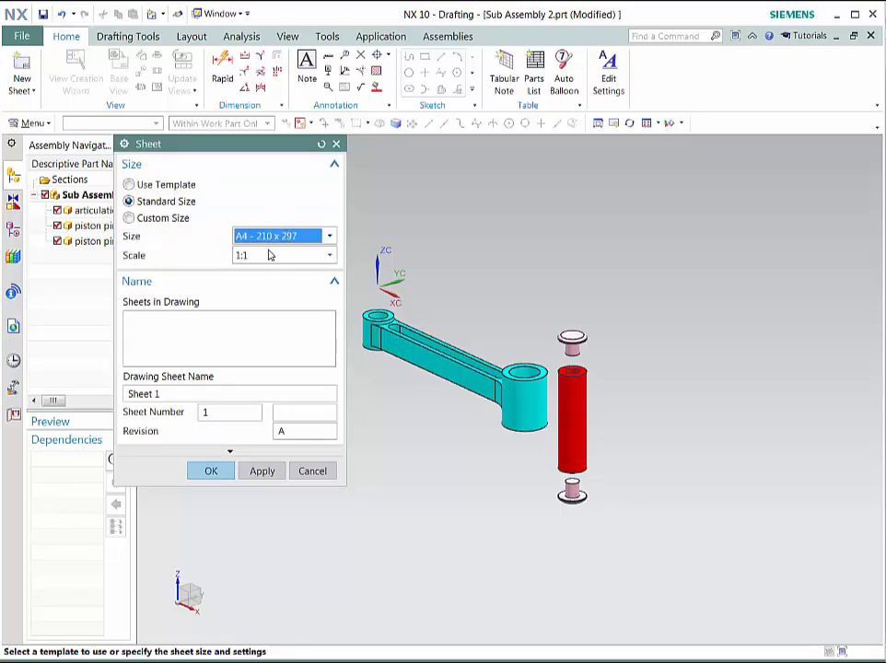
pyautogui.click(211, 470)
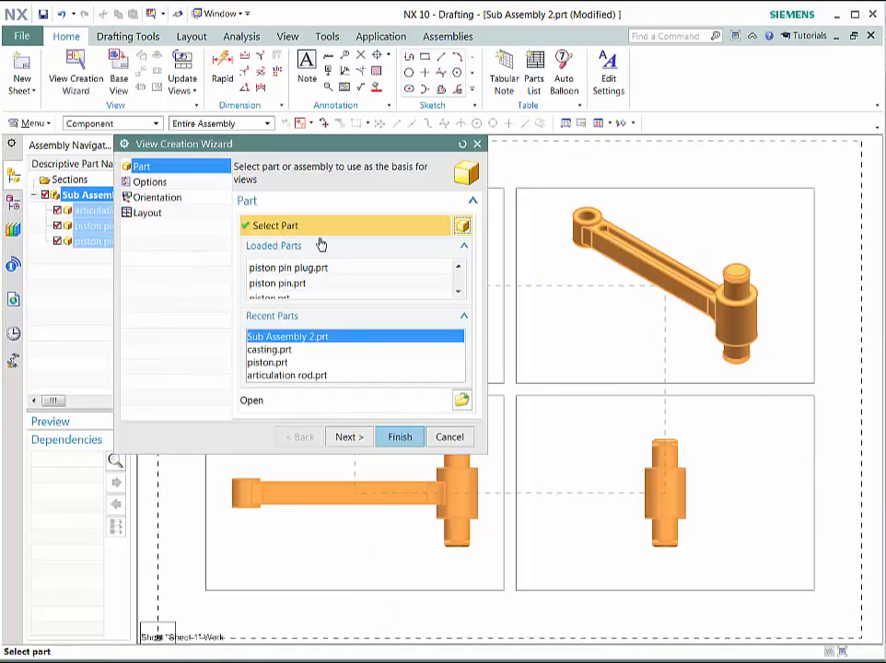
# Create only a Trimetric parent view of Sub Assembly 2 without any projected views, and shift it slightly down and left on the sheet
pyautogui.click(353, 440)
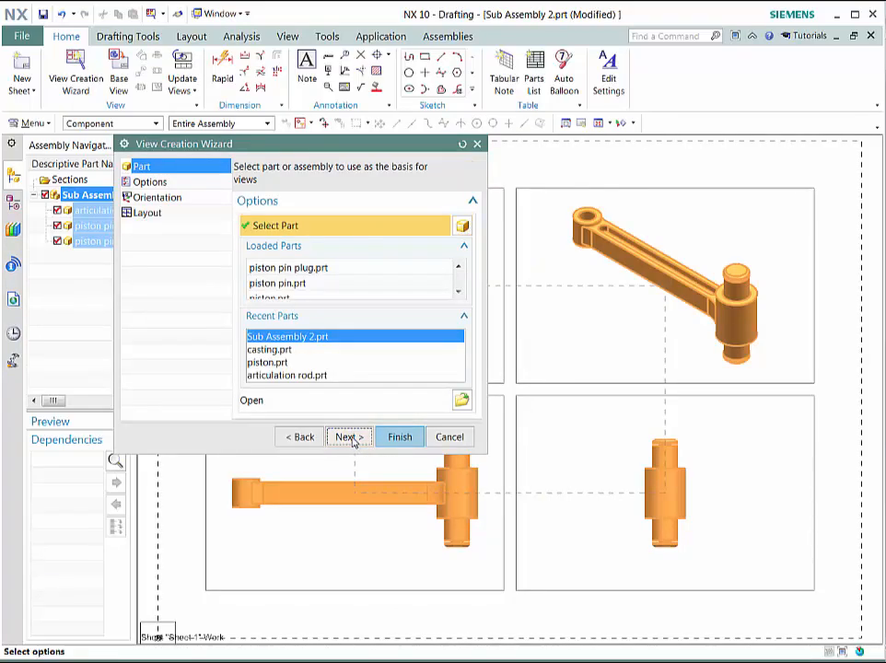
pyautogui.click(353, 441)
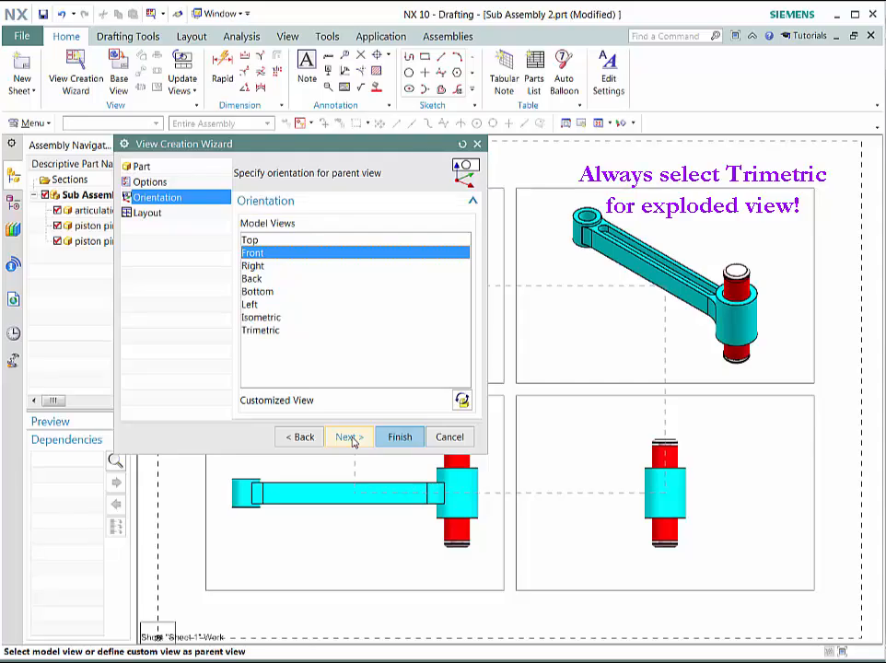
pyautogui.click(271, 334)
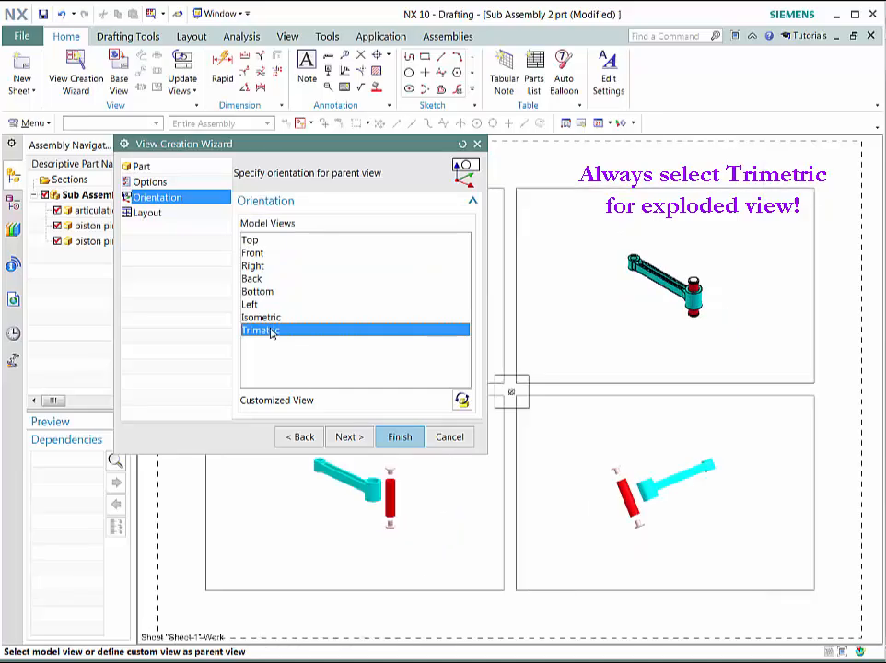
pyautogui.click(348, 436)
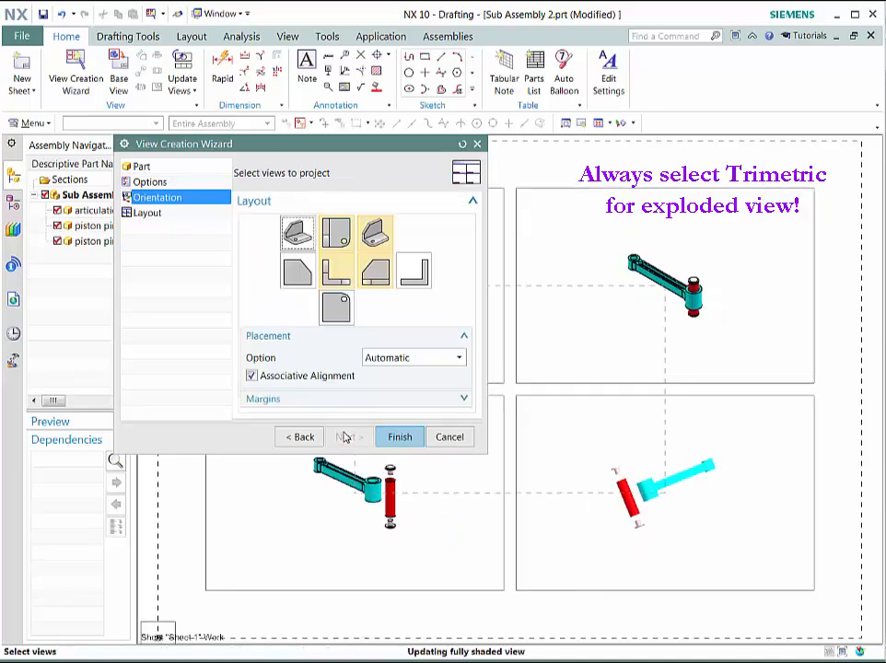
pyautogui.click(337, 230)
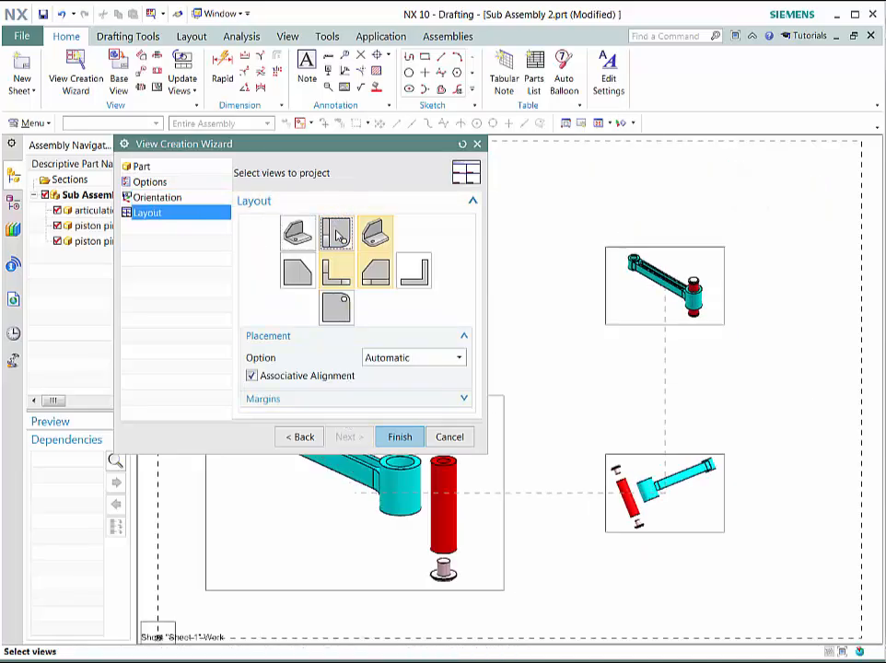
pyautogui.click(370, 234)
pyautogui.click(375, 270)
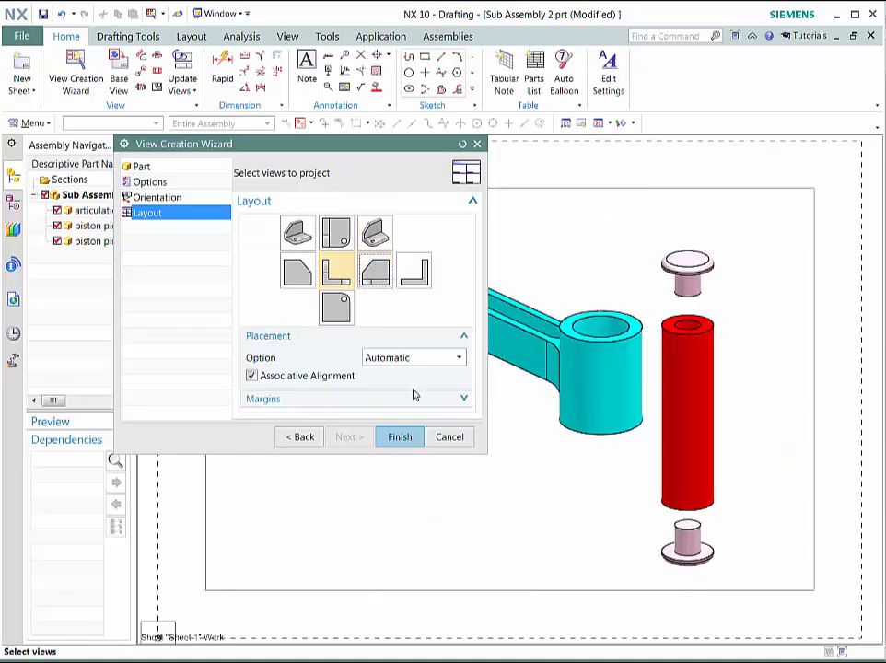
pyautogui.click(399, 437)
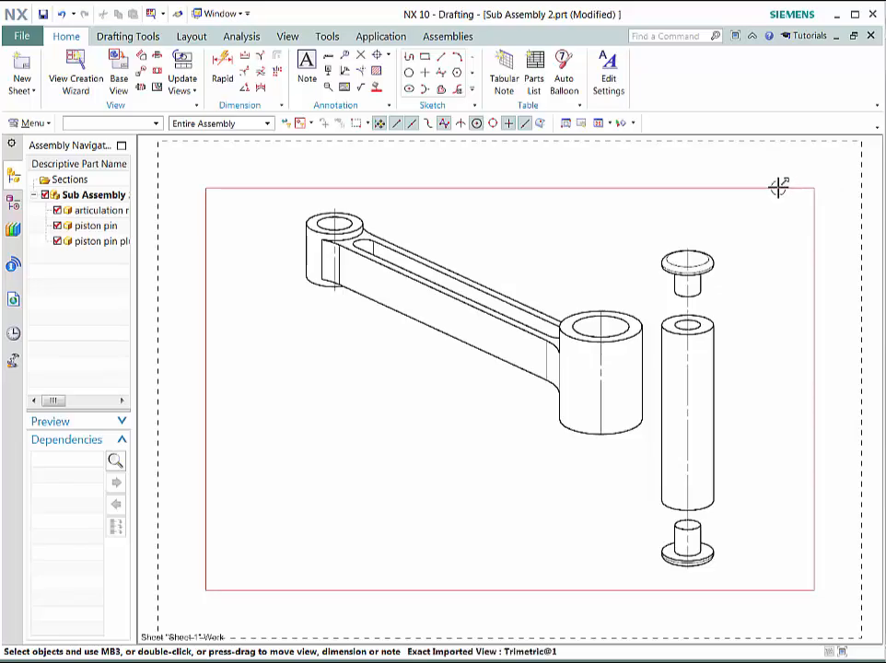
pyautogui.moveTo(777, 186)
pyautogui.mouseDown()
pyautogui.moveTo(759, 189)
pyautogui.moveTo(736, 228)
pyautogui.mouseUp()
# Turn off the display of view borders in the drafting preferences for the sub-assembly drawing
pyautogui.click(33, 122)
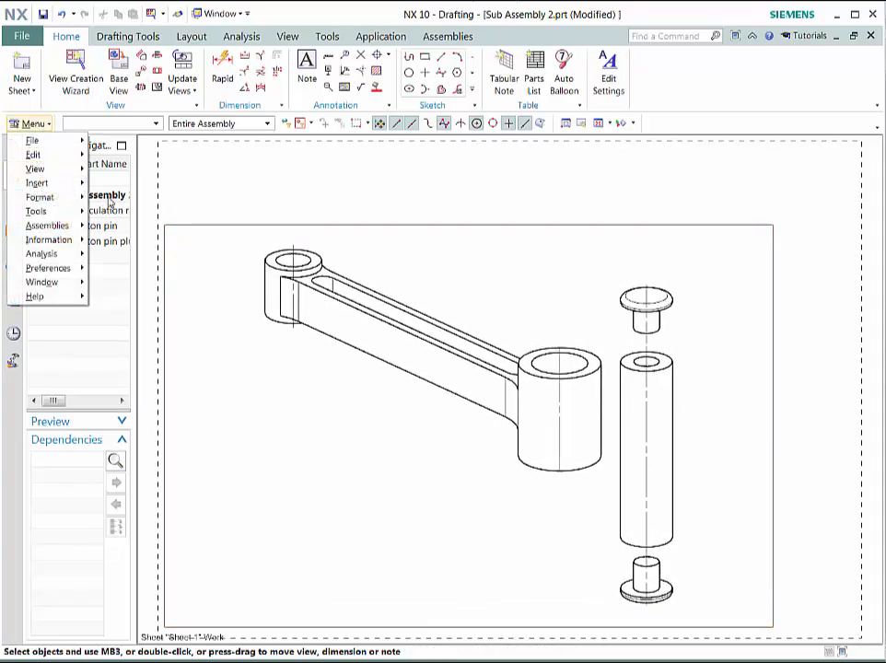
pyautogui.moveTo(56, 270)
pyautogui.click(135, 301)
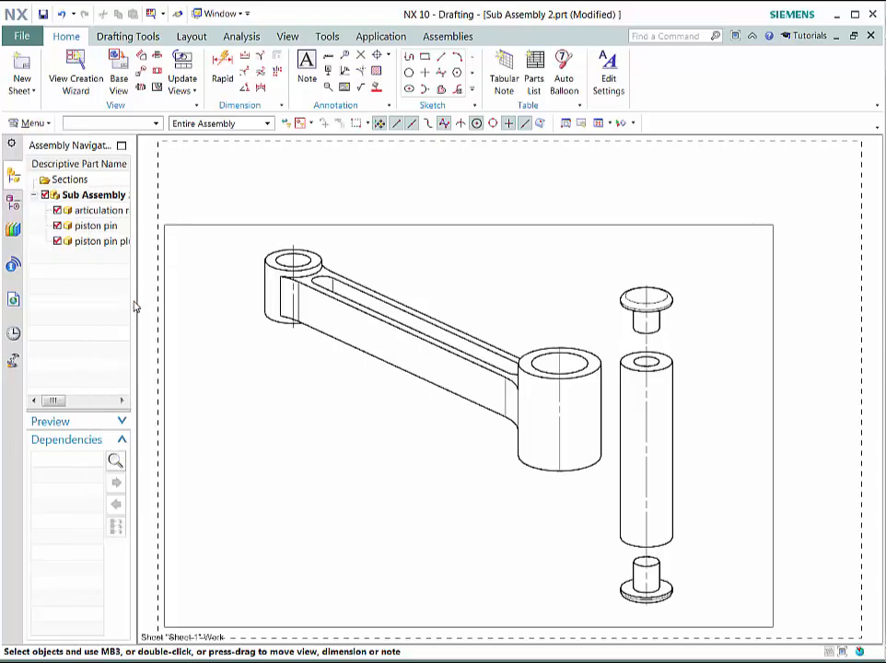
pyautogui.click(269, 209)
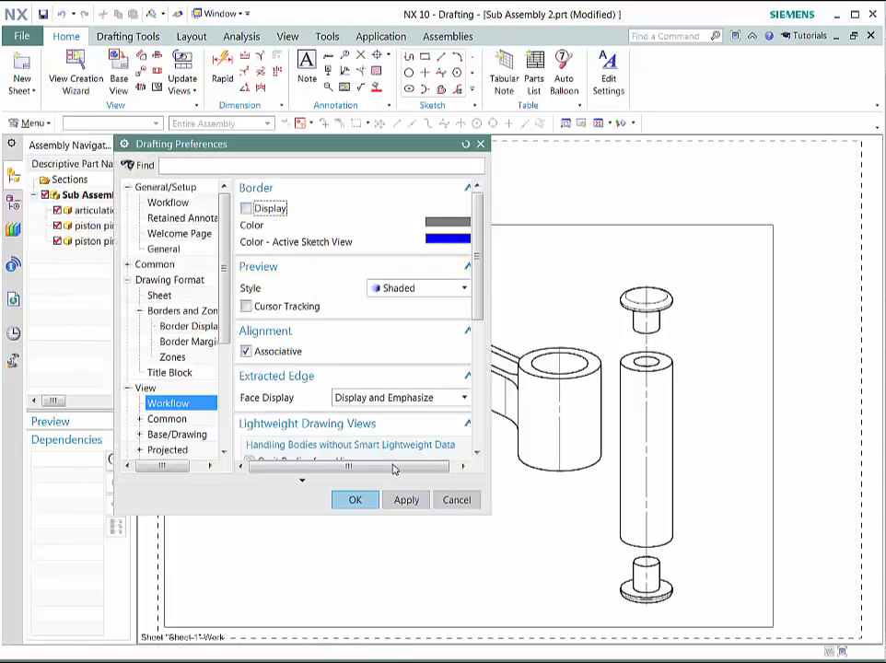
pyautogui.click(358, 500)
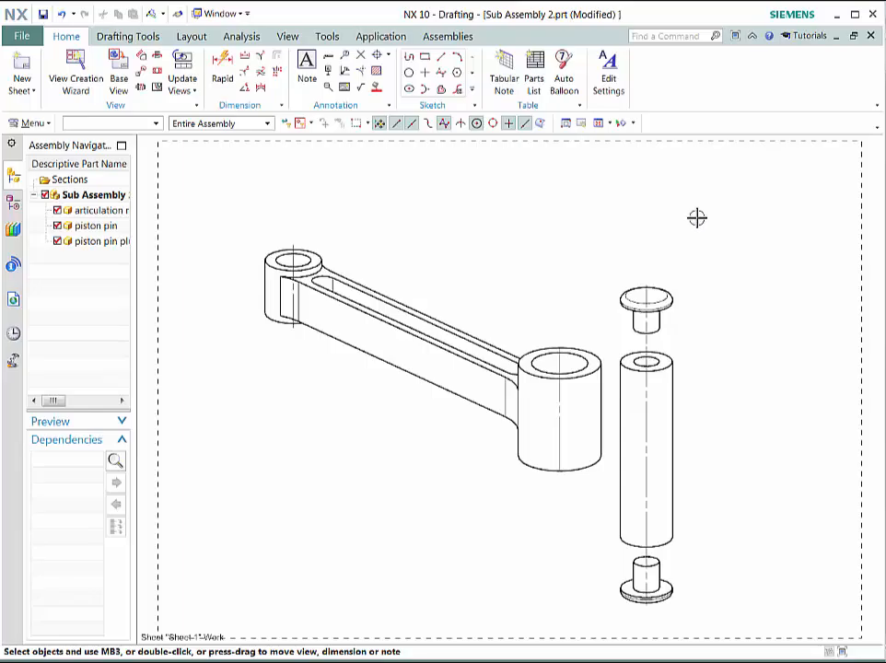
# Place a parts list in the sheet's upper-right corner and generate auto balloons from it on the exploded Trimetric view
pyautogui.click(538, 79)
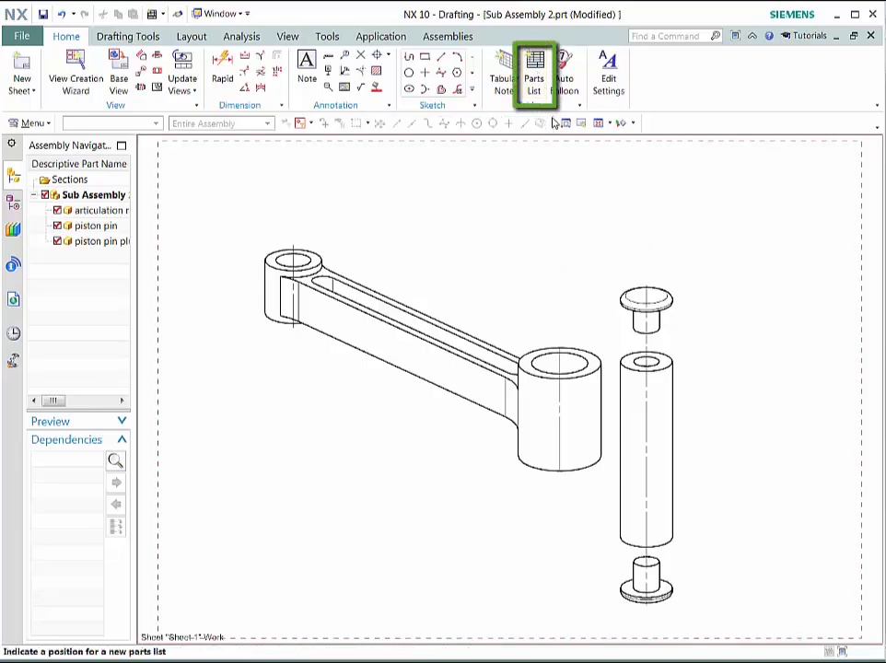
pyautogui.click(611, 164)
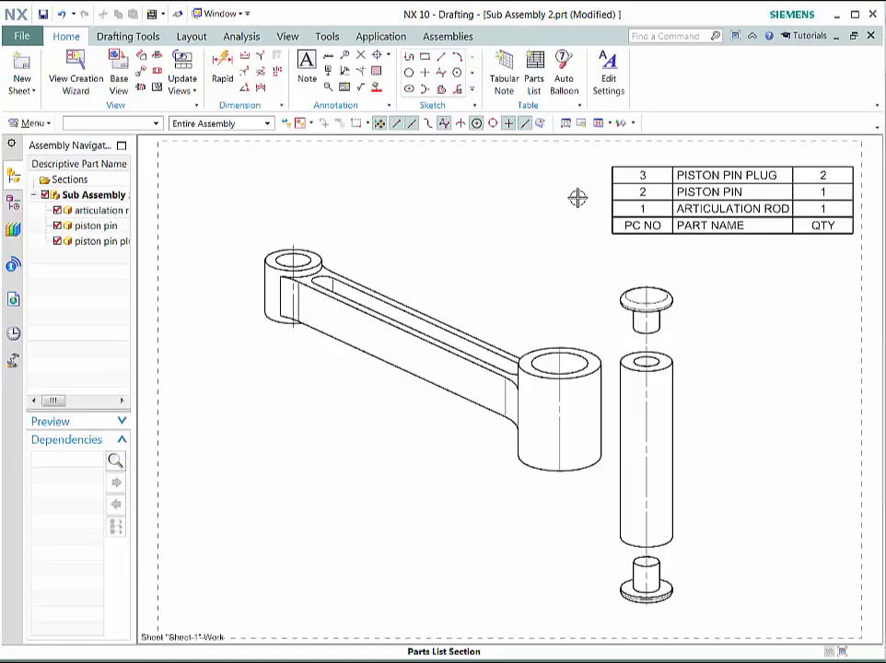
pyautogui.click(566, 79)
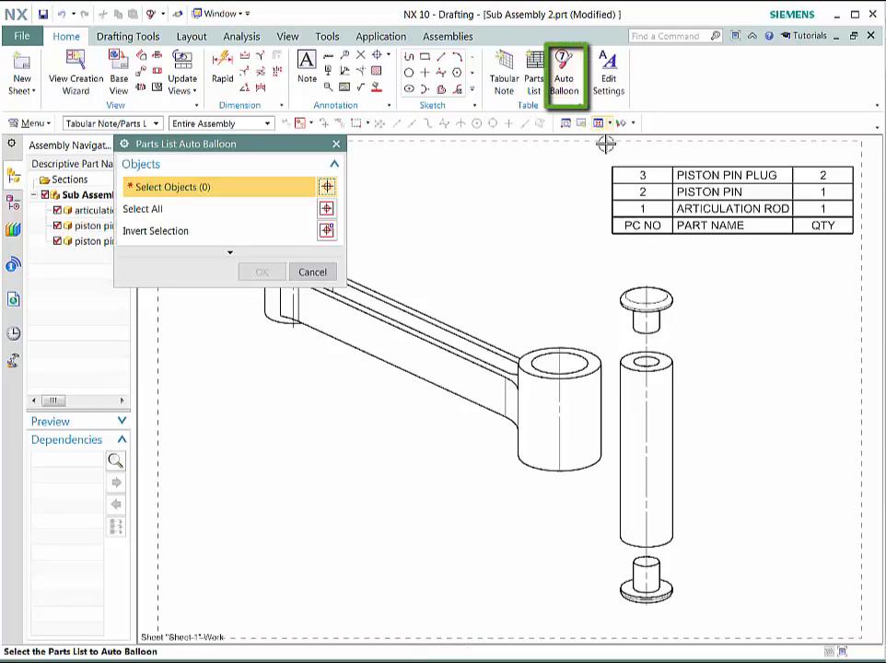
pyautogui.click(667, 228)
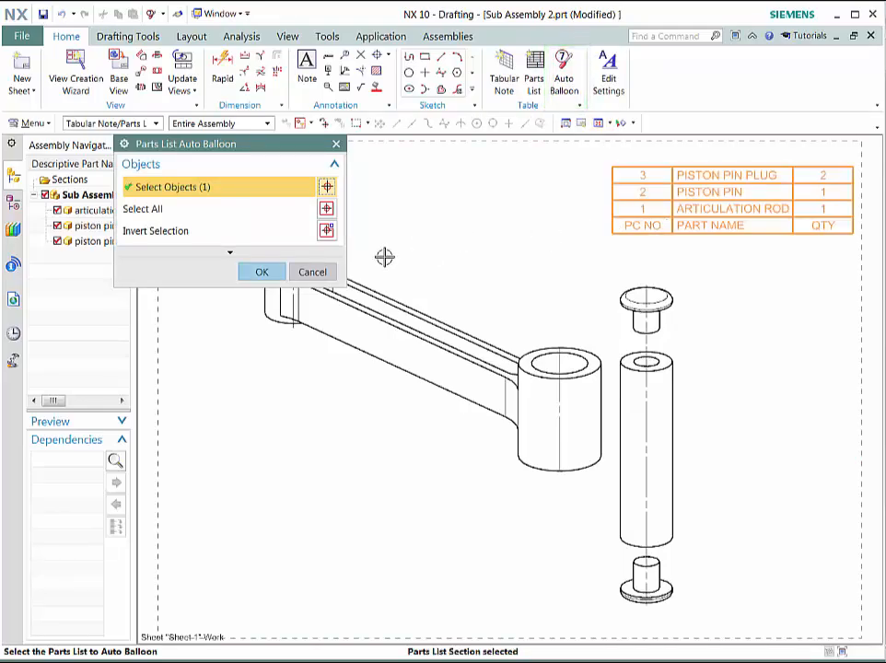
pyautogui.click(262, 272)
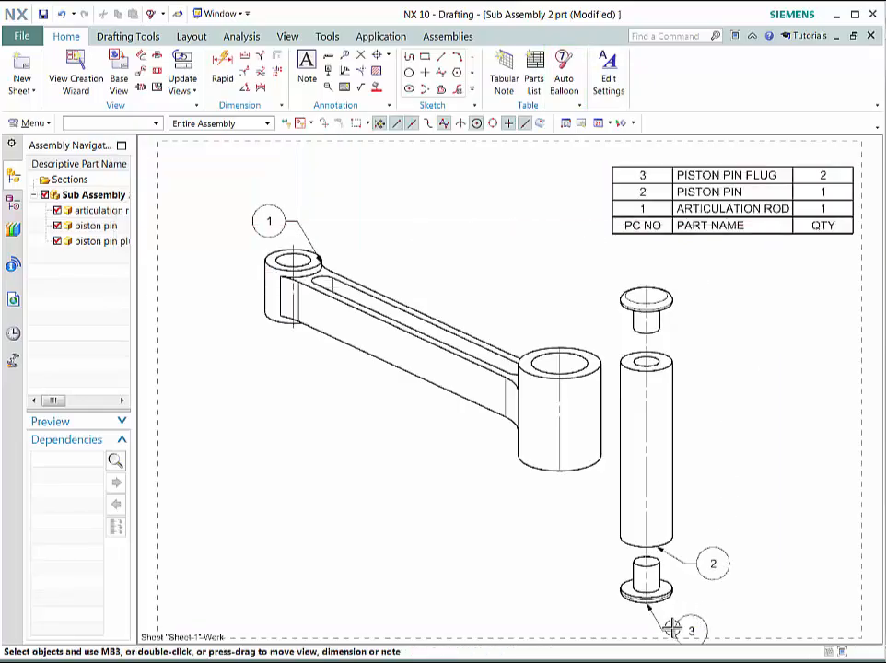
# Reposition the balloons: 3 up and right inside the sheet border, 2 slightly right and up, and 1 slightly higher above the articulation rod
pyautogui.moveTo(691, 630); pyautogui.dragTo(718, 613)
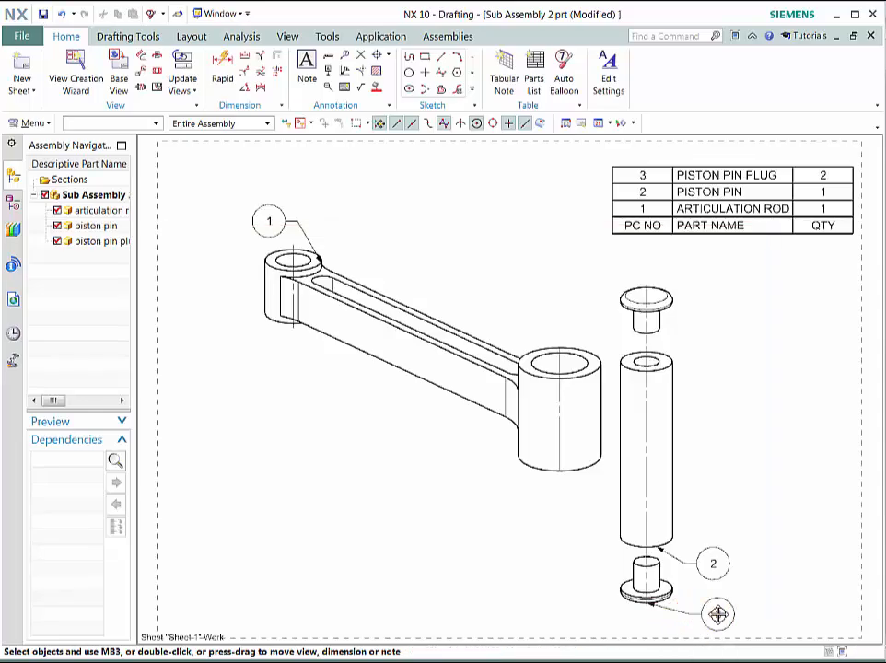
pyautogui.moveTo(691, 564); pyautogui.dragTo(728, 555)
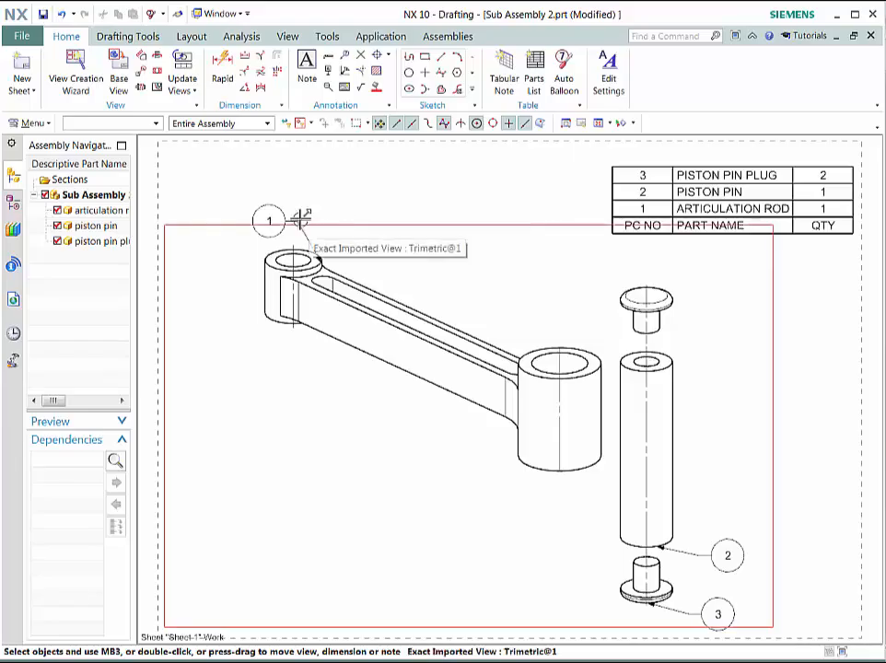
pyautogui.moveTo(271, 219); pyautogui.dragTo(279, 209)
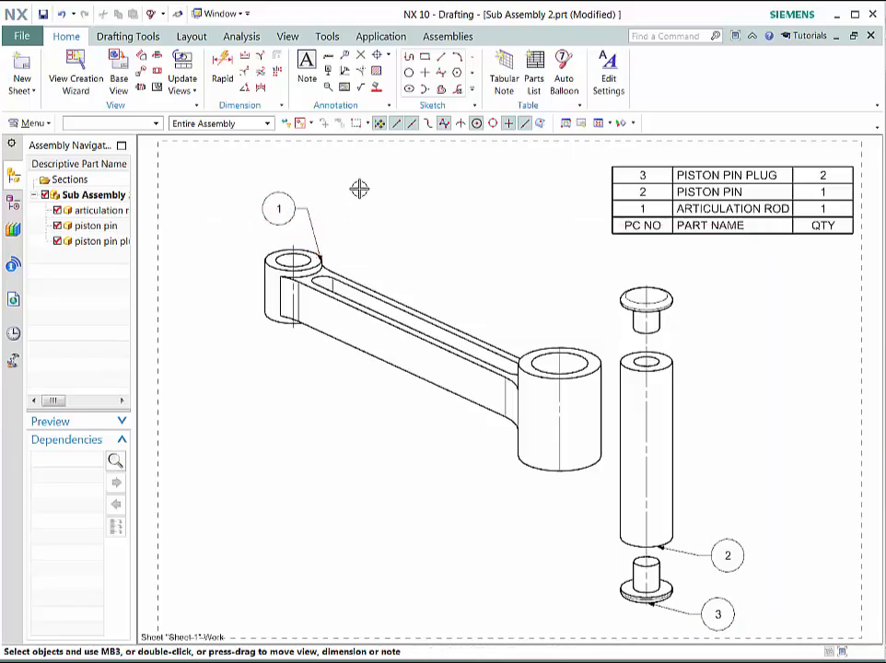